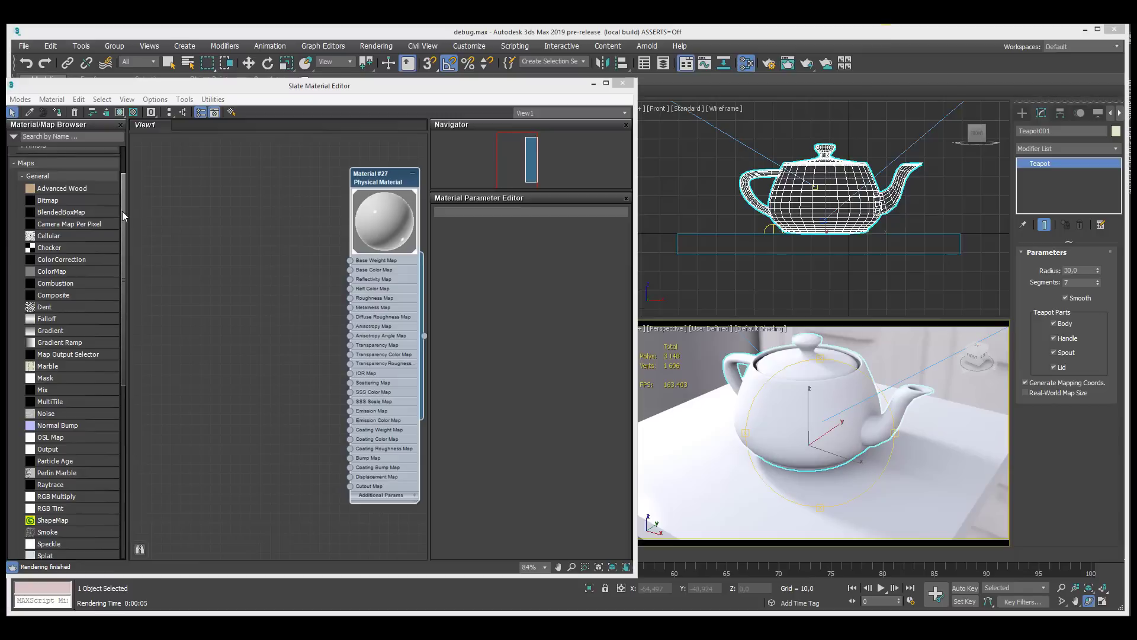
Look through the General maps in the map browser, and expand the OSL category to show its shaders.
mouse_move(122, 211)
mouse_down()
mouse_move(124, 296)
mouse_move(124, 223)
mouse_up()
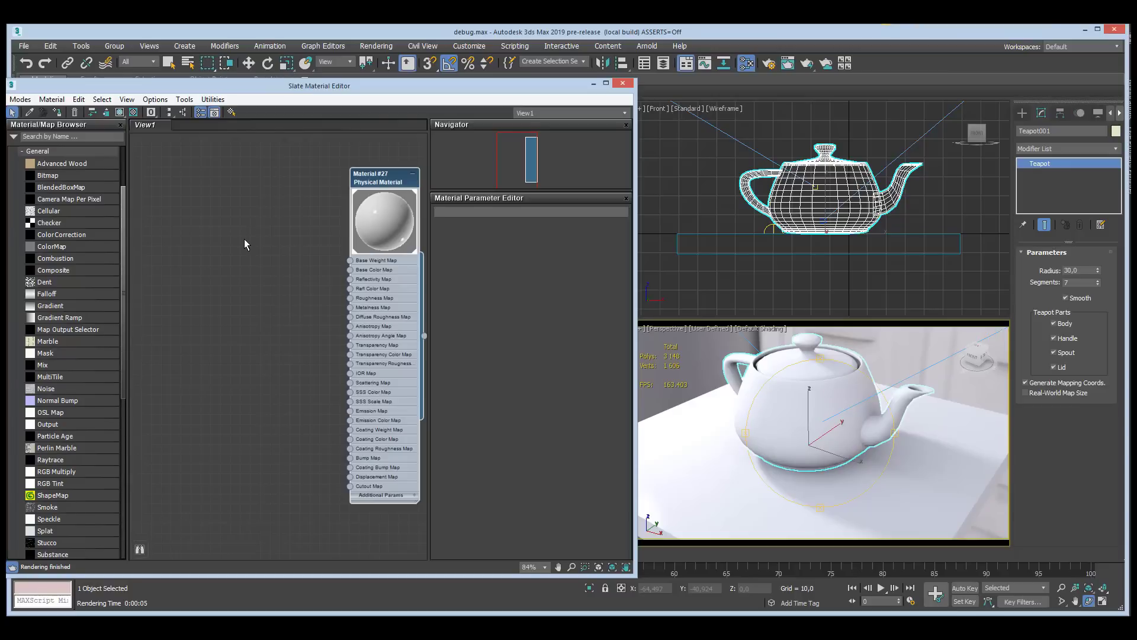
drag(123, 262, 120, 283)
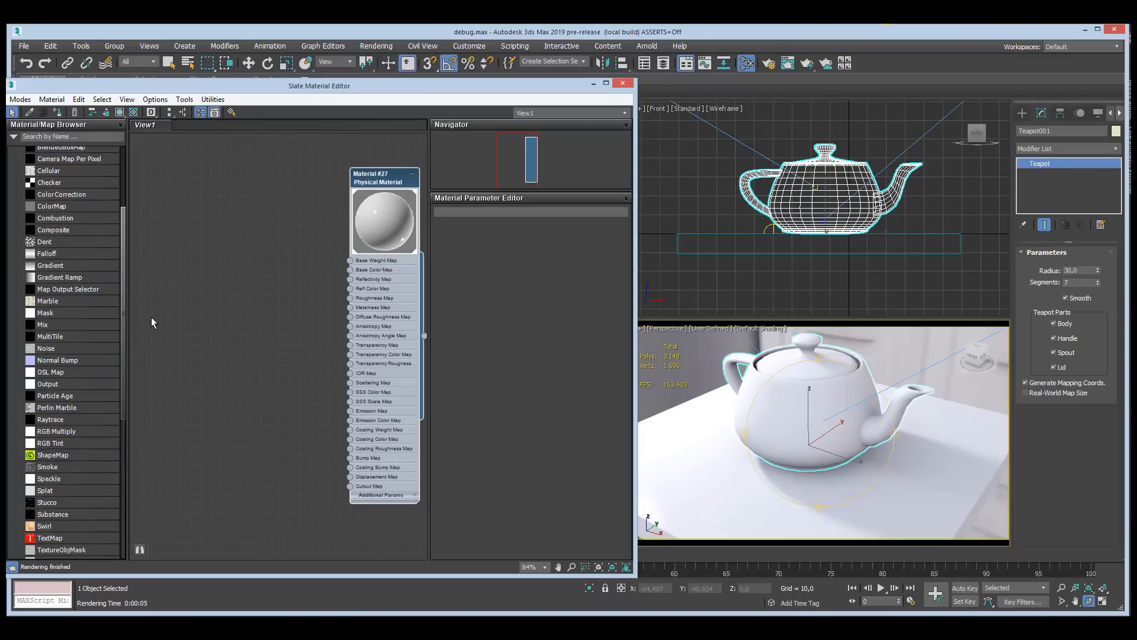
drag(122, 360, 122, 339)
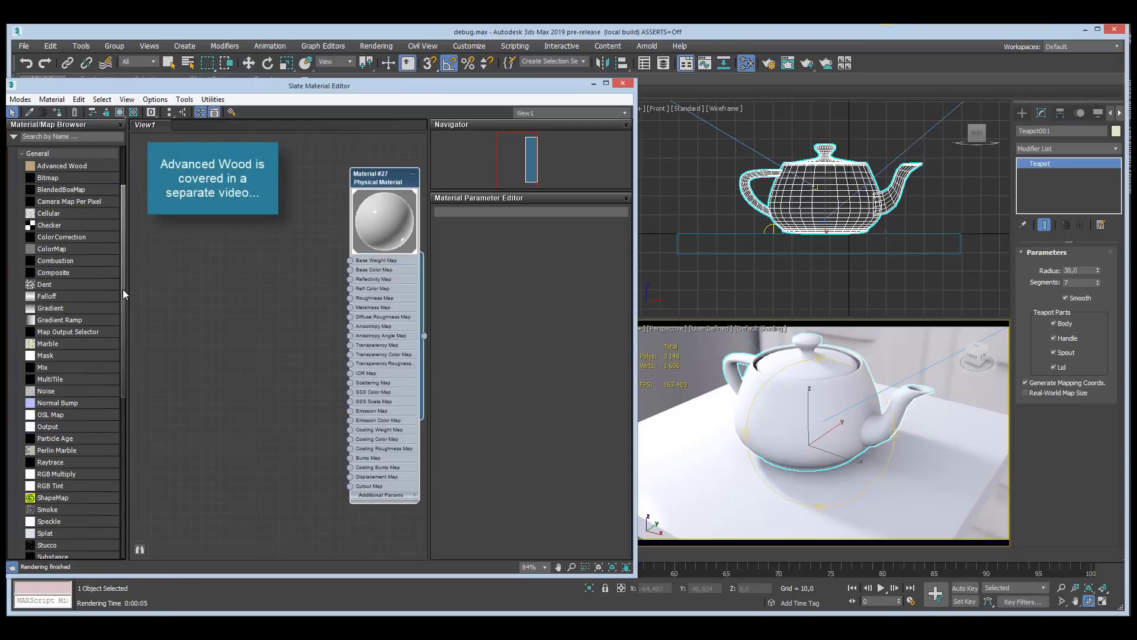
drag(123, 289, 123, 332)
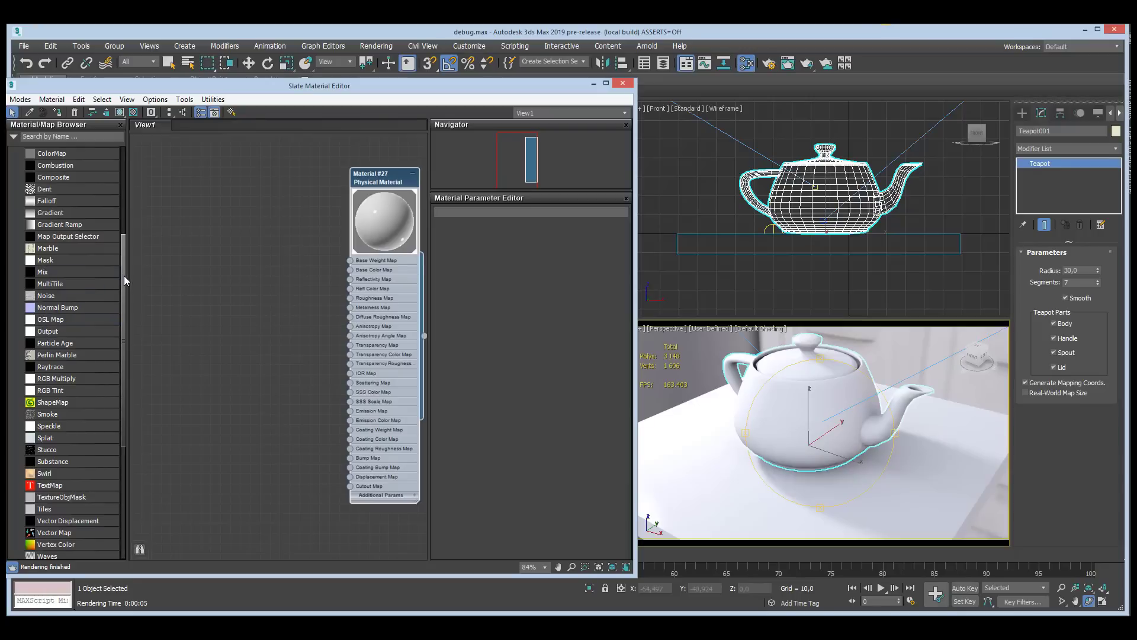
drag(123, 275, 122, 223)
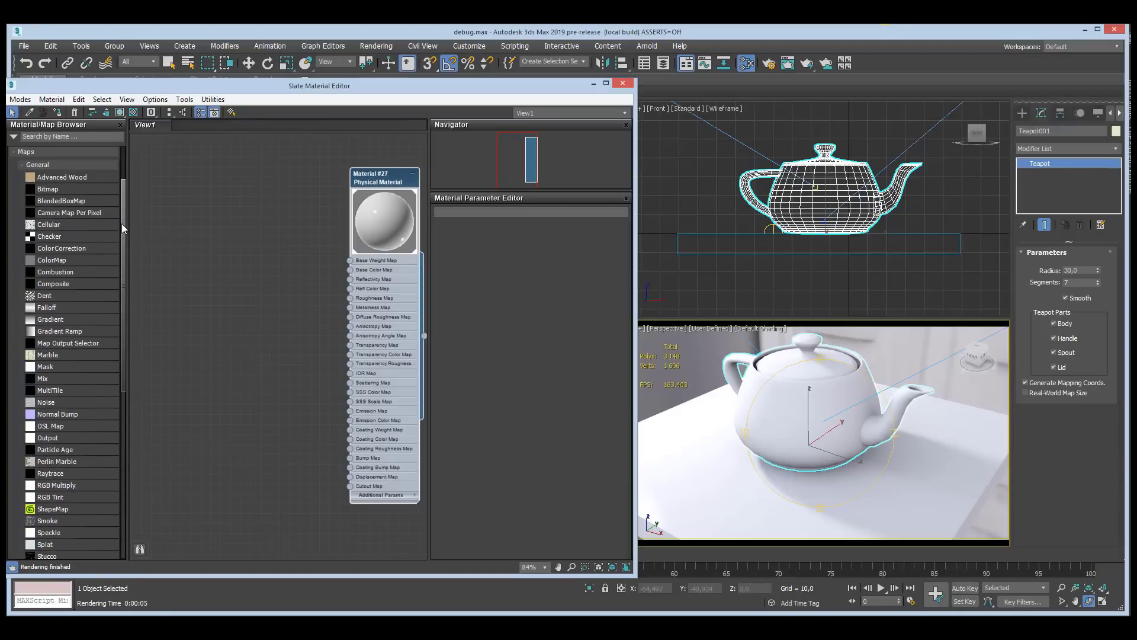
click(56, 172)
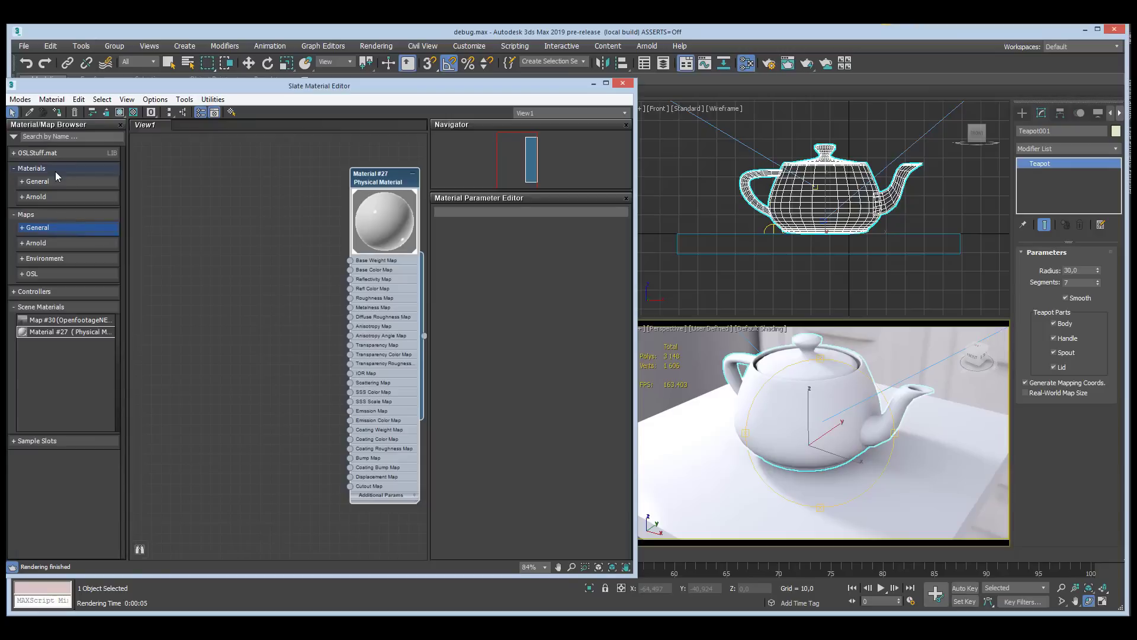
click(27, 275)
drag(124, 193, 125, 279)
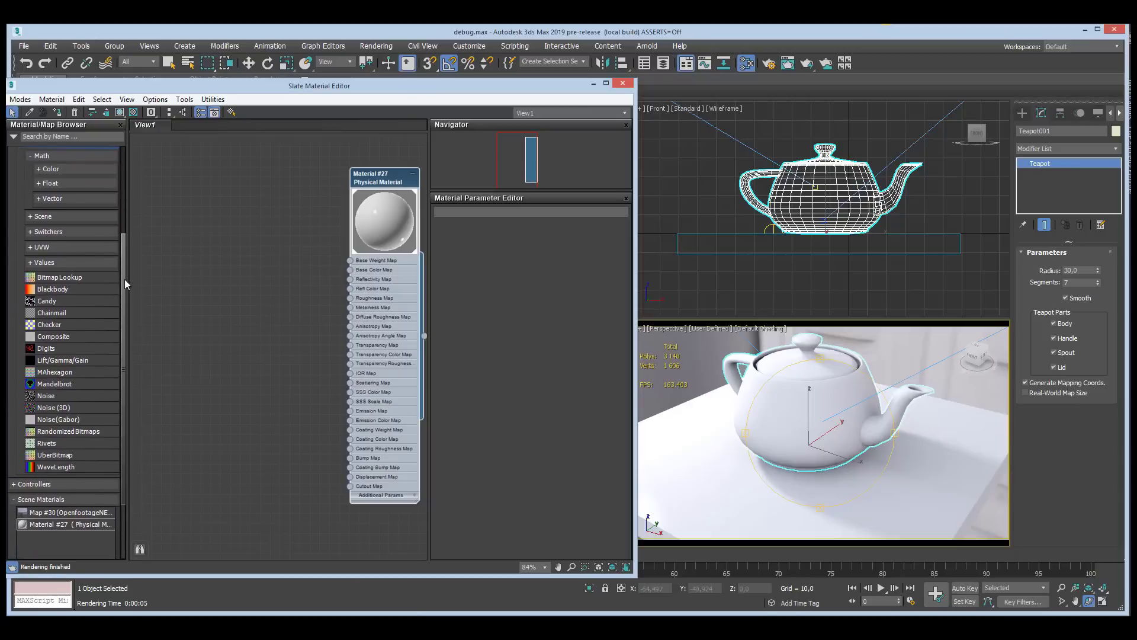
Start an interactive ActiveShade rendering of the teapot scene from the perspective view.
drag(828, 407, 794, 405)
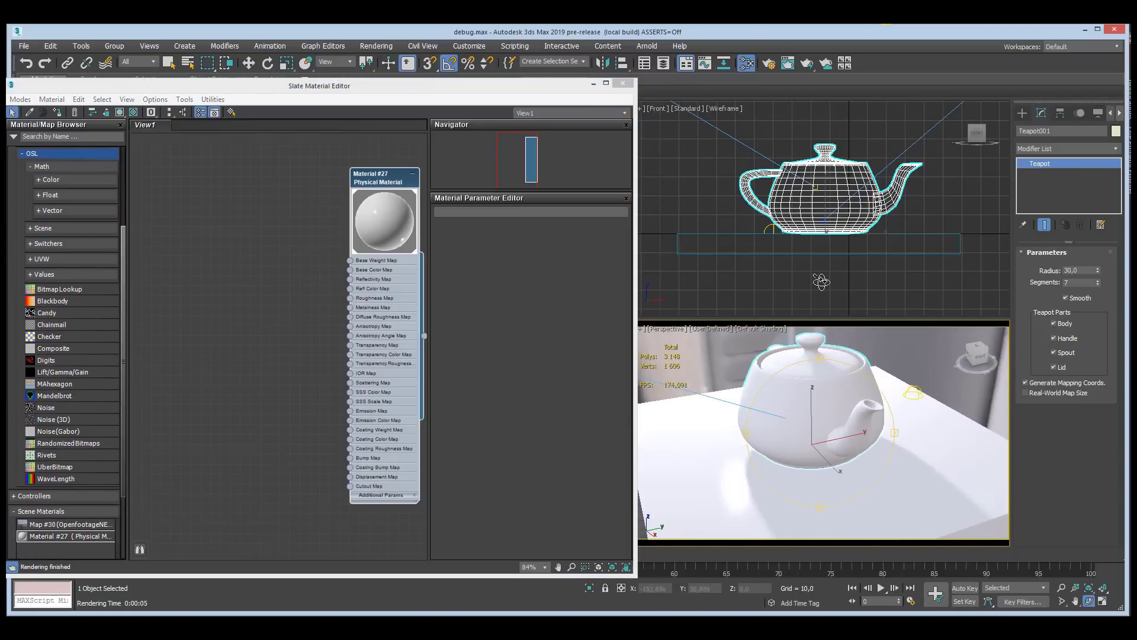
drag(809, 64, 809, 120)
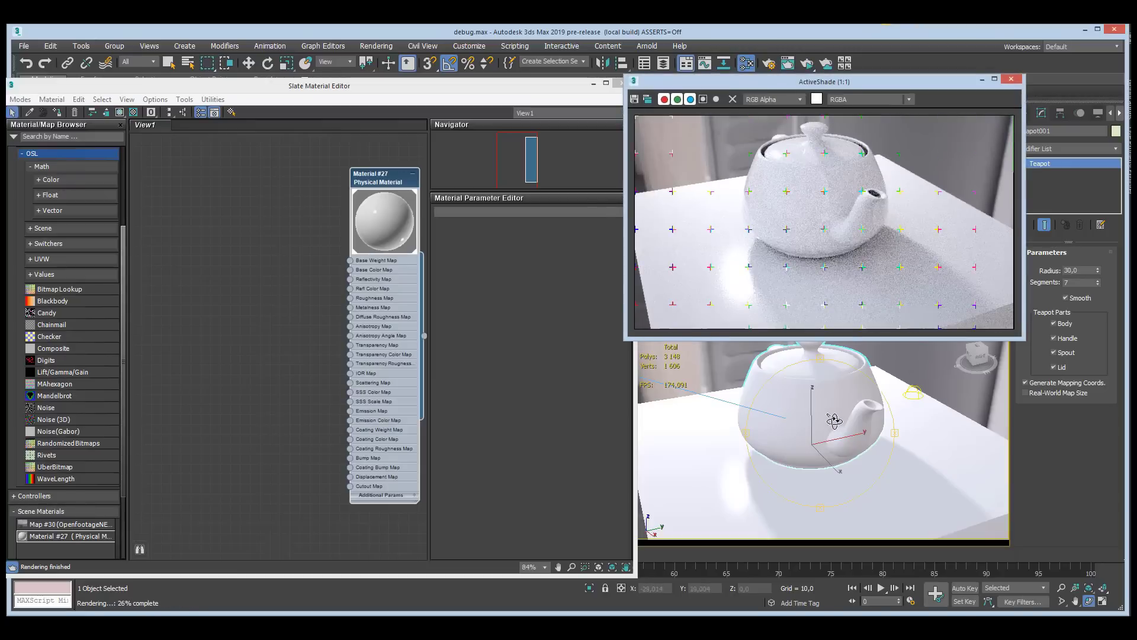
mouse_move(832, 422)
mouse_down()
mouse_move(807, 425)
mouse_move(866, 408)
mouse_move(826, 406)
mouse_up()
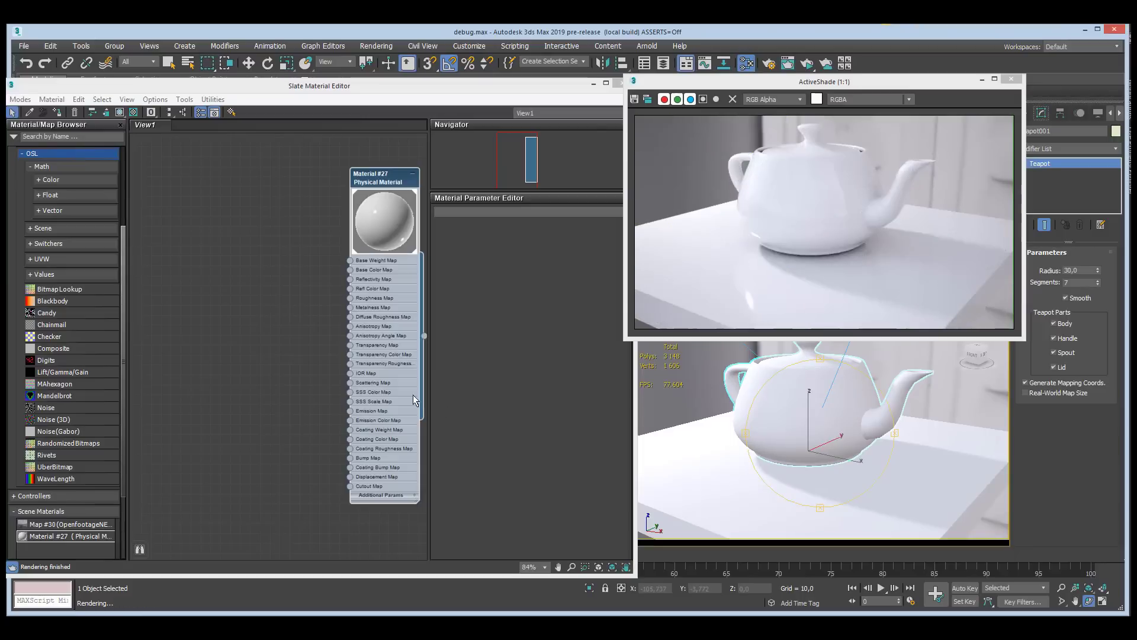
Add an OSL Checker map connected to the Physical Material's Base Color Map and open its parameters.
drag(34, 336, 350, 270)
drag(272, 251, 272, 223)
double_click(271, 223)
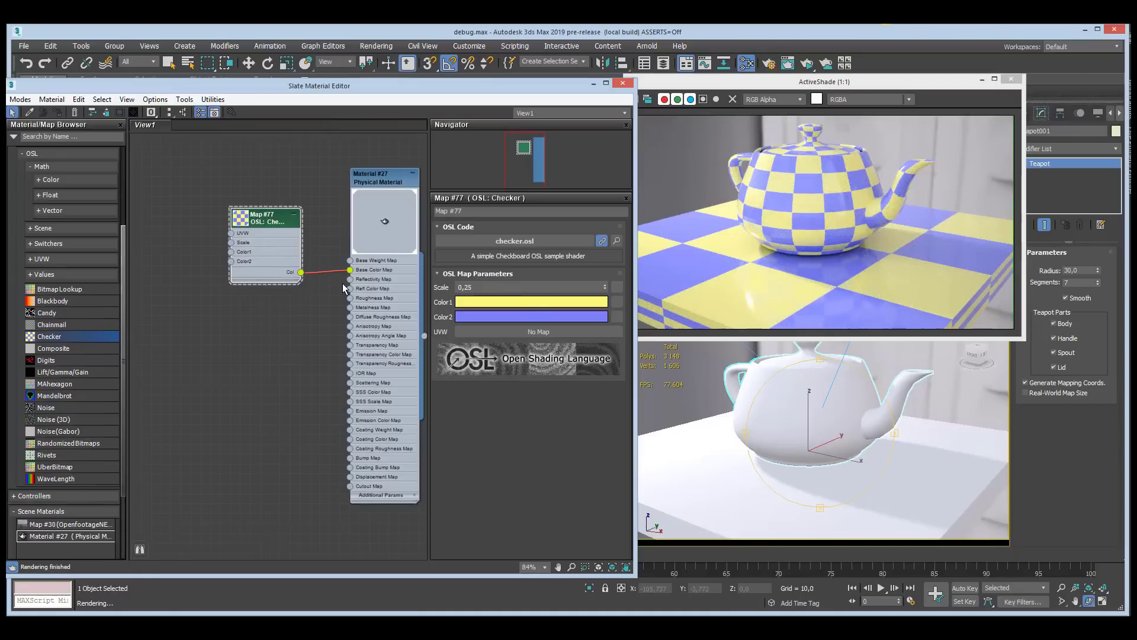
Change the OSL Checker's Color1 to a light red with RGB 255, 56, 51.
click(539, 302)
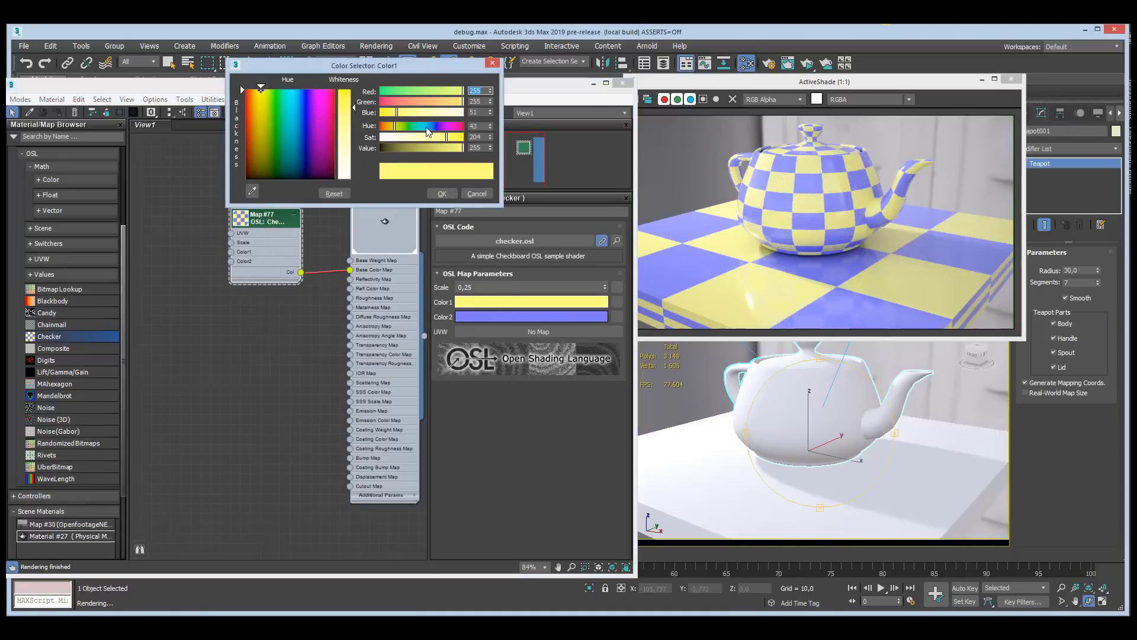
drag(427, 131, 380, 128)
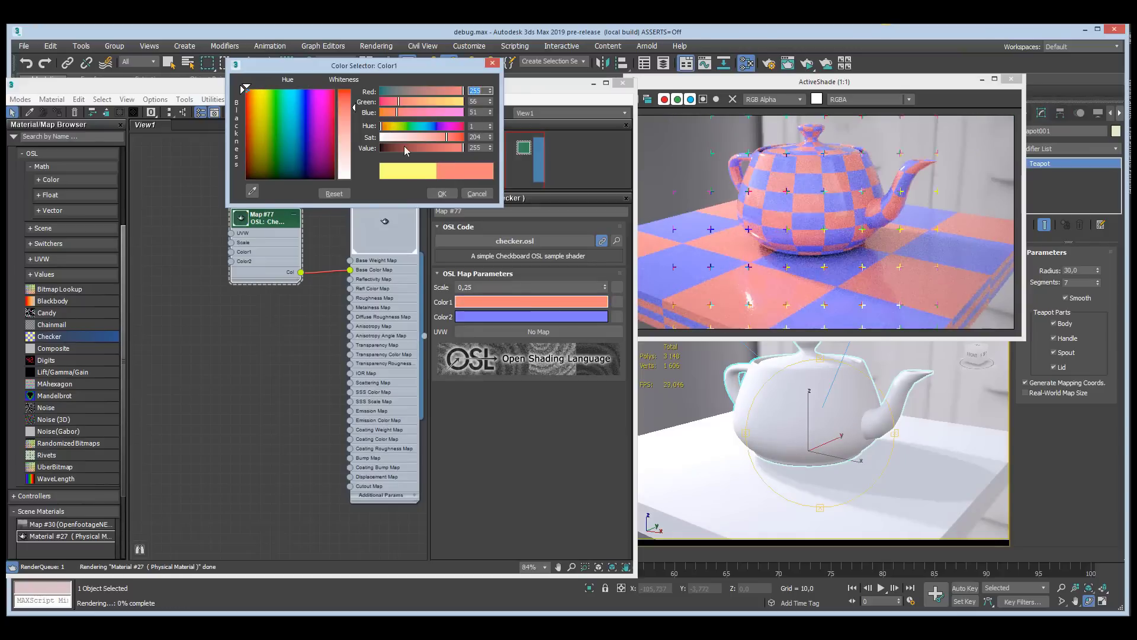
click(443, 194)
alt+middle_drag(799, 414, 822, 430)
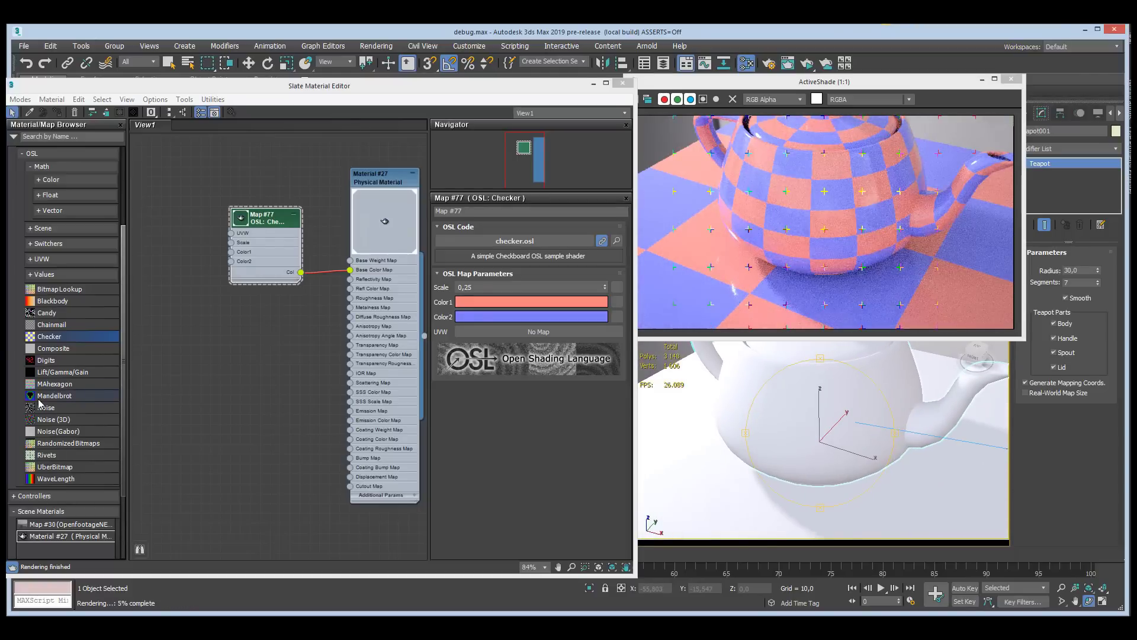
Add an OSL Mandelbrot map and connect its Col output to the Physical Material's Base Color Map.
drag(28, 396, 280, 370)
drag(282, 409, 350, 270)
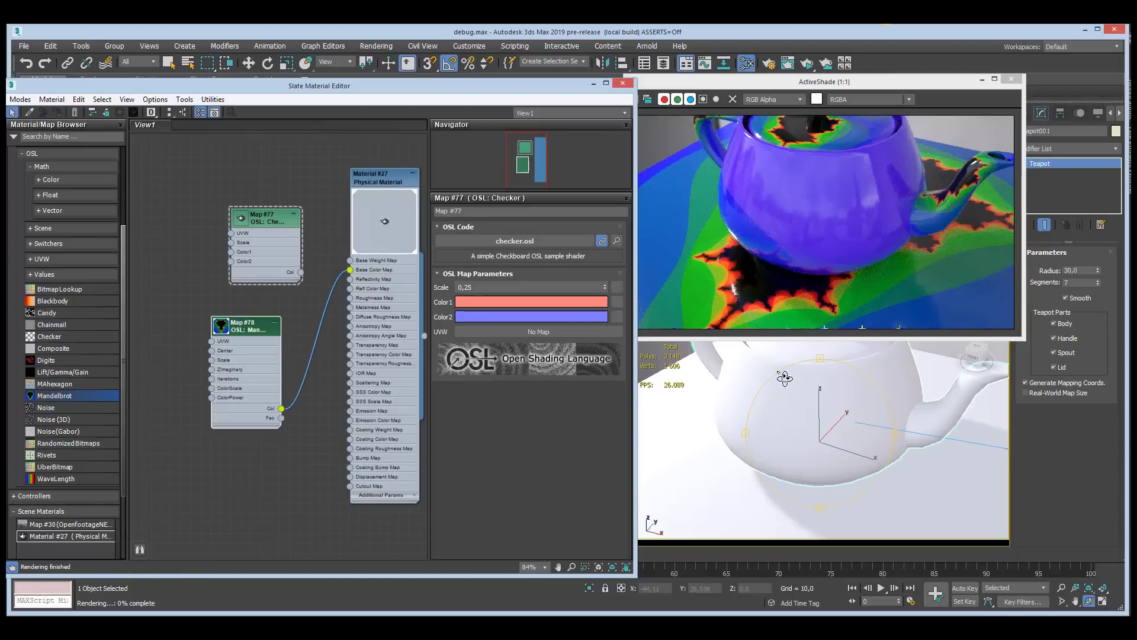
alt+middle_drag(812, 407, 769, 414)
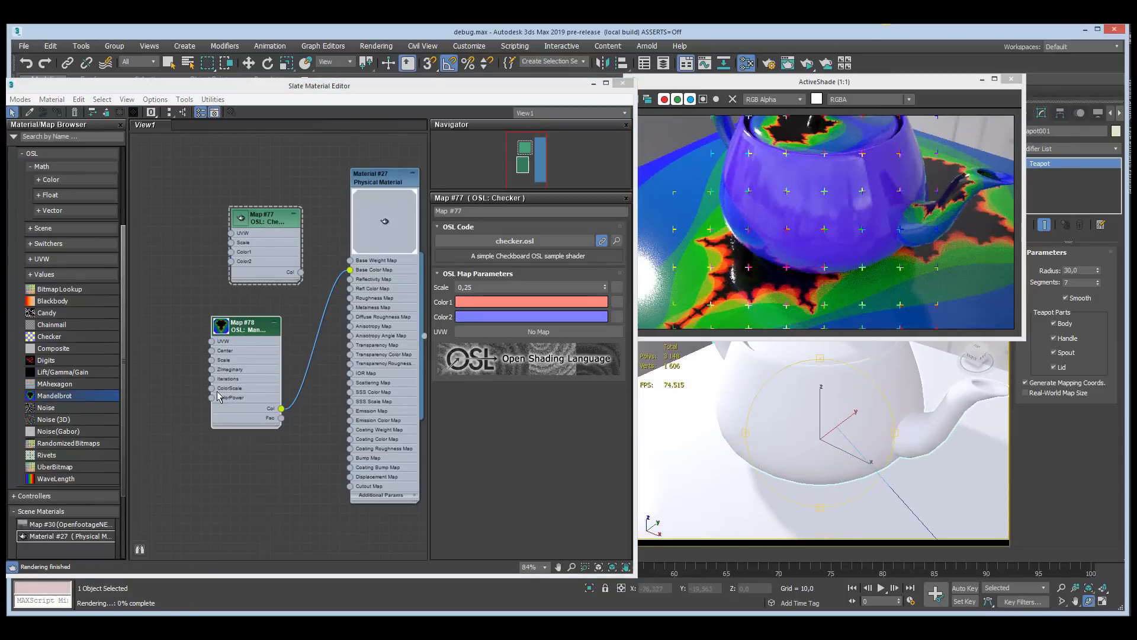
Add an OSL Rivets map, connect its Col output to the material's Base Color Map, and inspect the teapot from several angles.
drag(49, 455, 165, 167)
drag(203, 410, 350, 272)
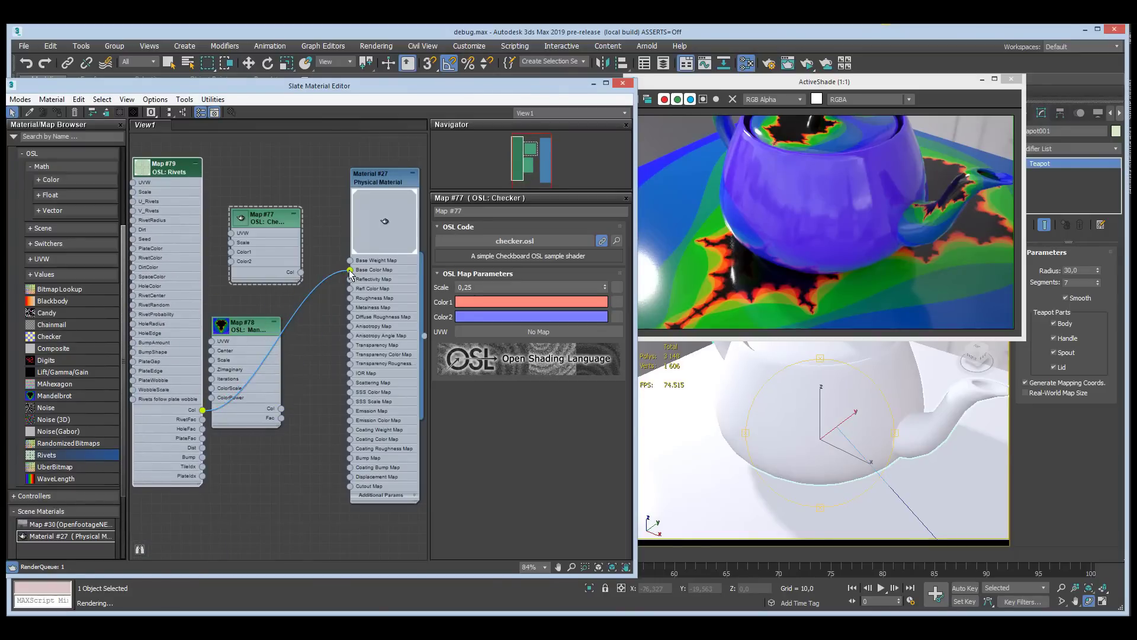
alt+middle_drag(774, 432, 738, 453)
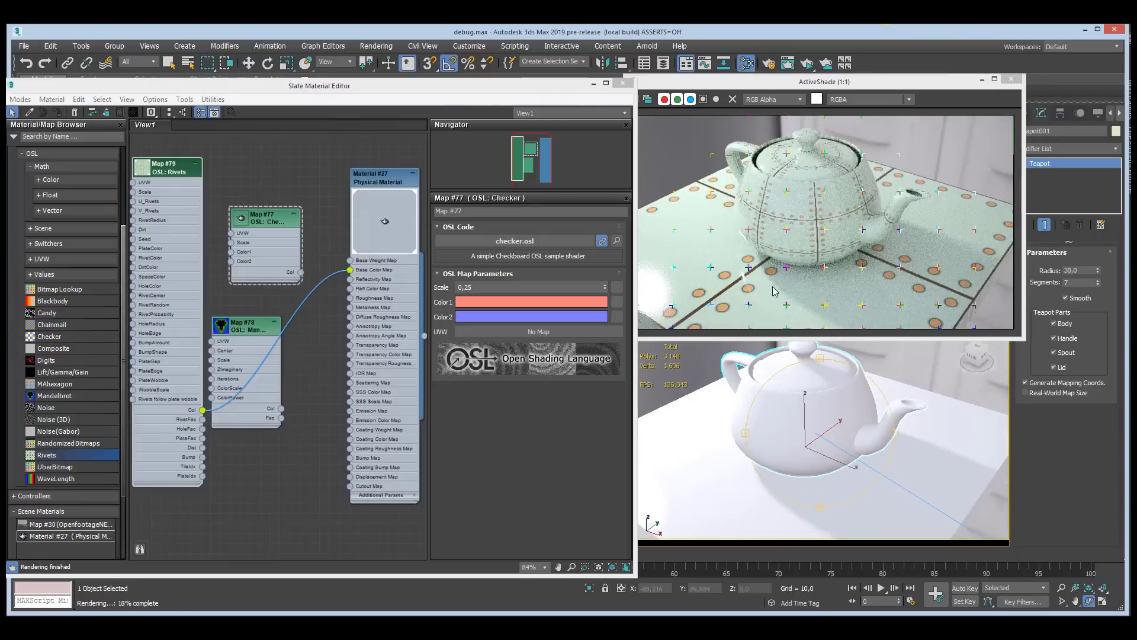
mouse_move(806, 422)
alt+middle_down()
mouse_move(821, 405)
mouse_move(811, 422)
alt+middle_up()
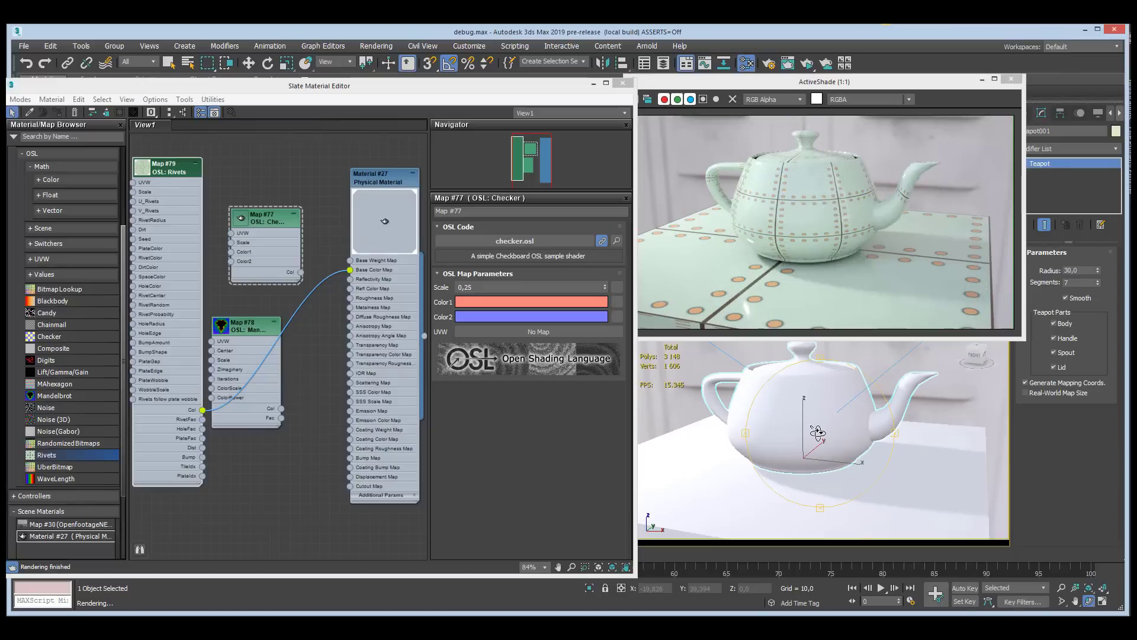
alt+middle_drag(811, 441, 777, 453)
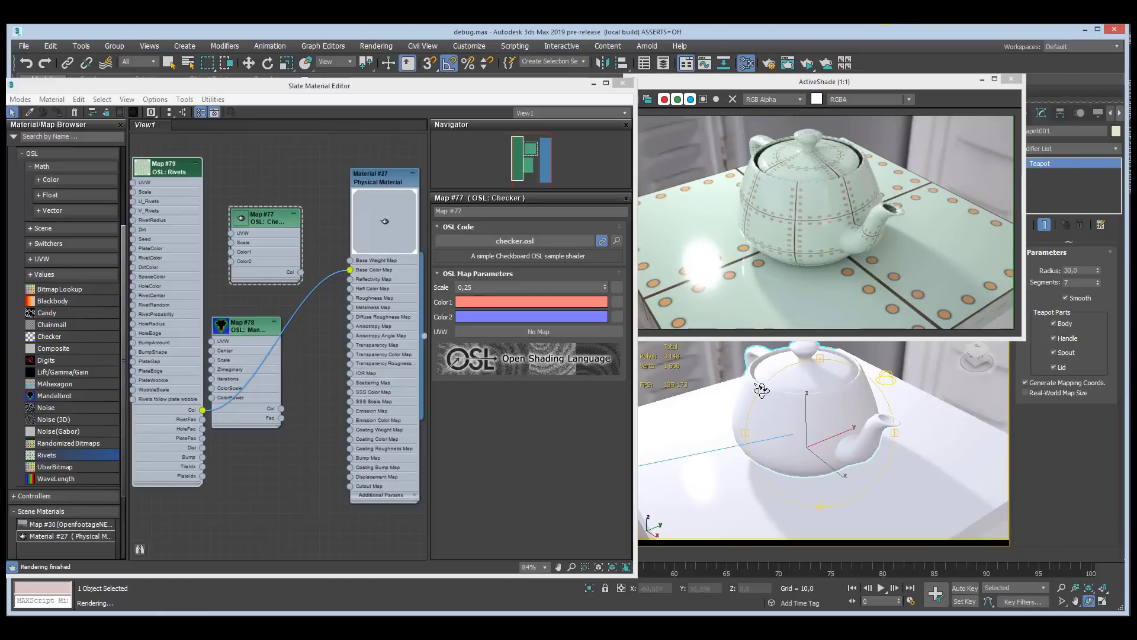
Render the riveted teapot as a production frame, and restart ActiveShade to compare the interactive result.
click(806, 63)
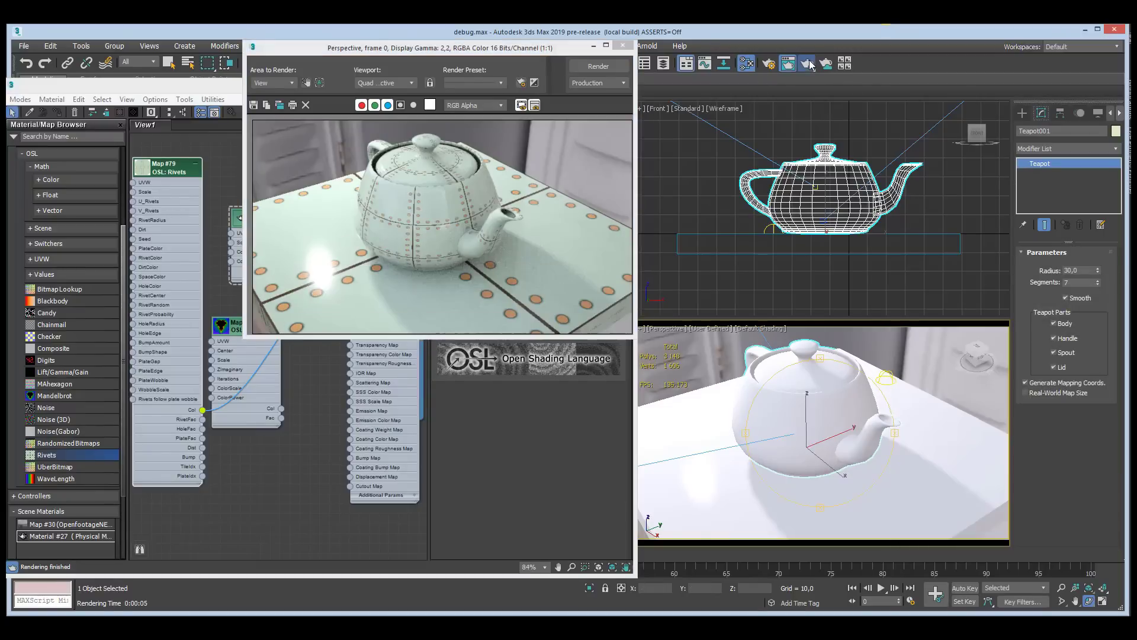
drag(806, 62, 809, 117)
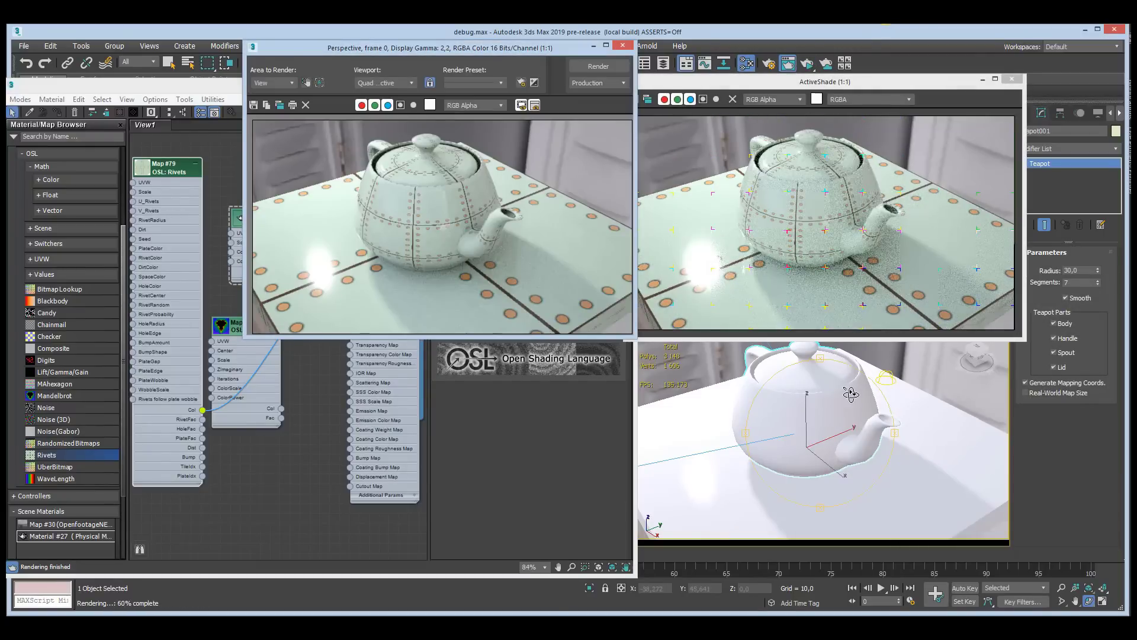
mouse_move(826, 425)
mouse_down()
mouse_move(819, 464)
mouse_move(825, 414)
mouse_up()
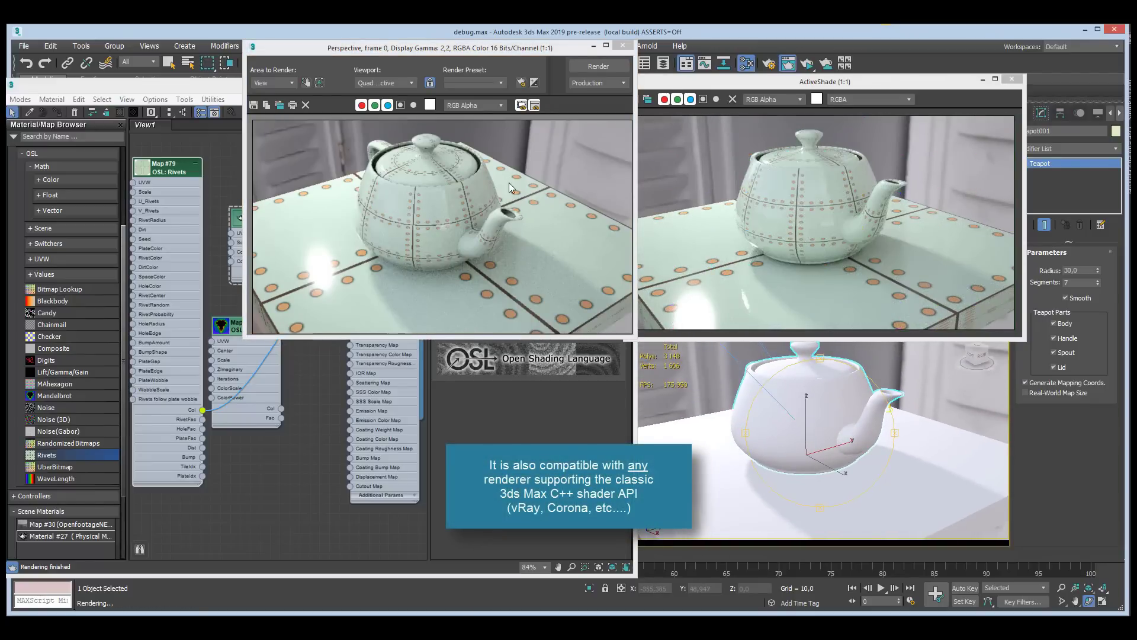
click(678, 238)
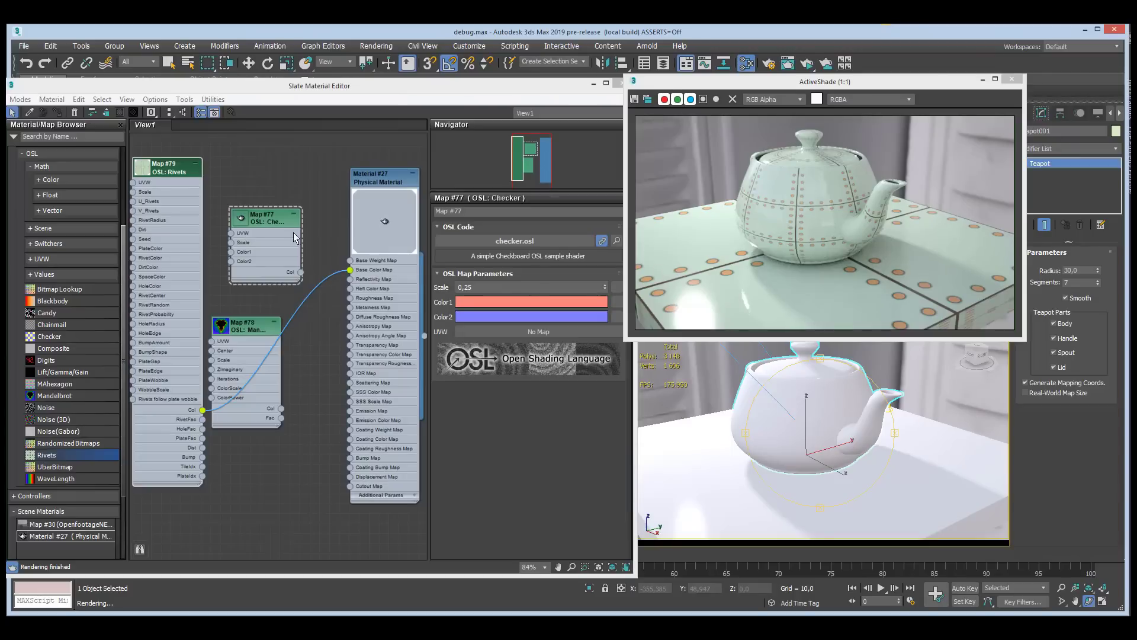
Enlarge the Rivets node's preview and render the map on its own with Render Map.
click(138, 172)
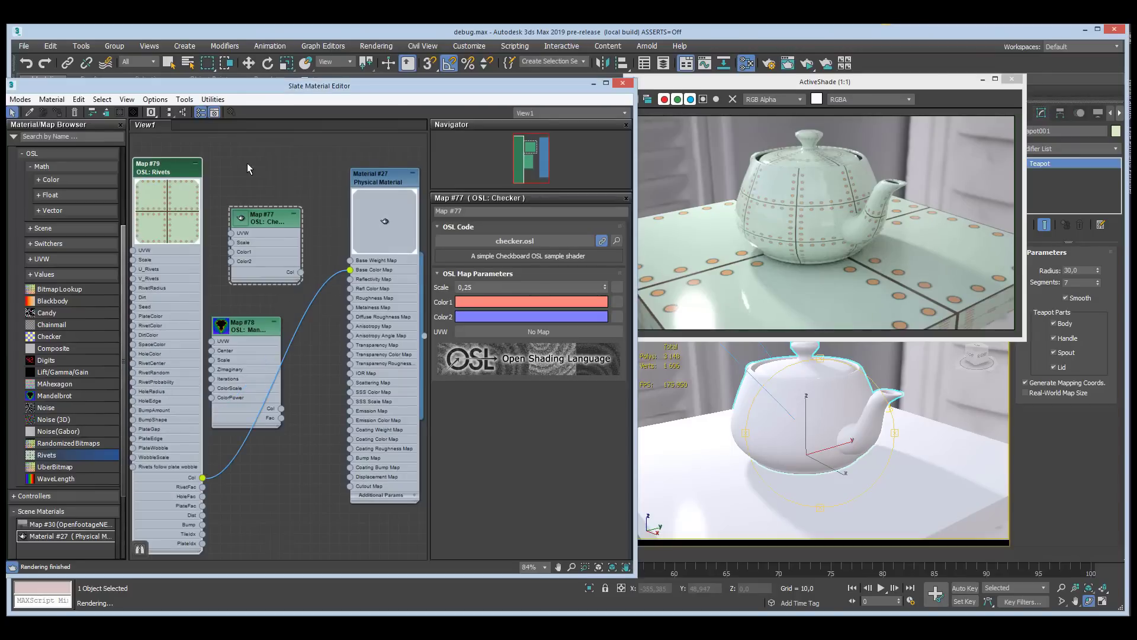
middle_drag(247, 162, 320, 173)
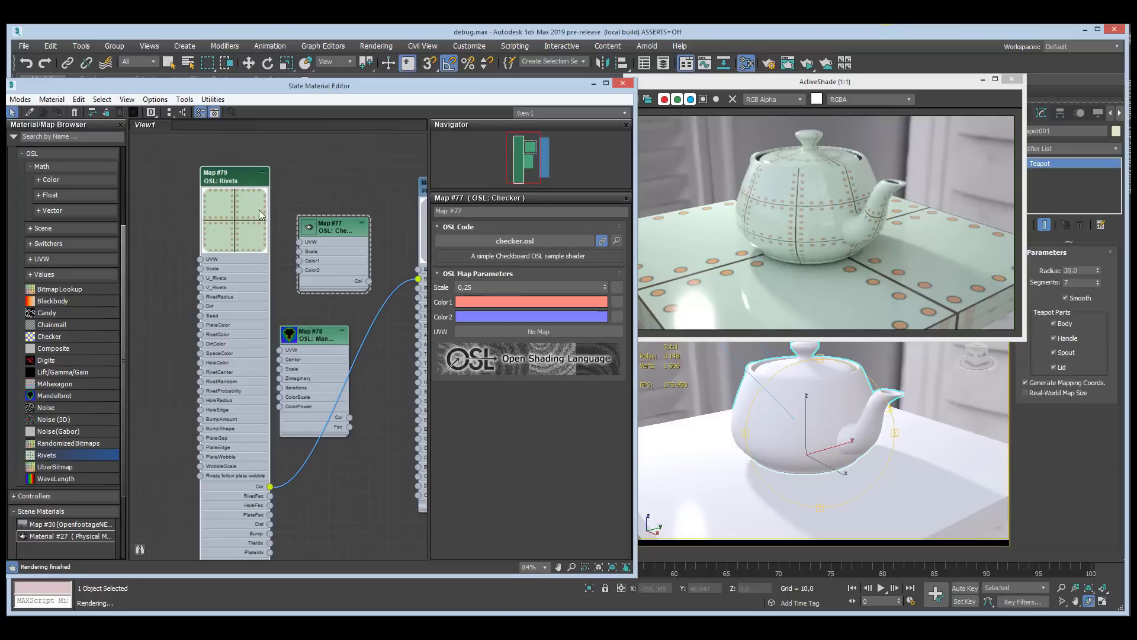
right_click(231, 207)
click(291, 287)
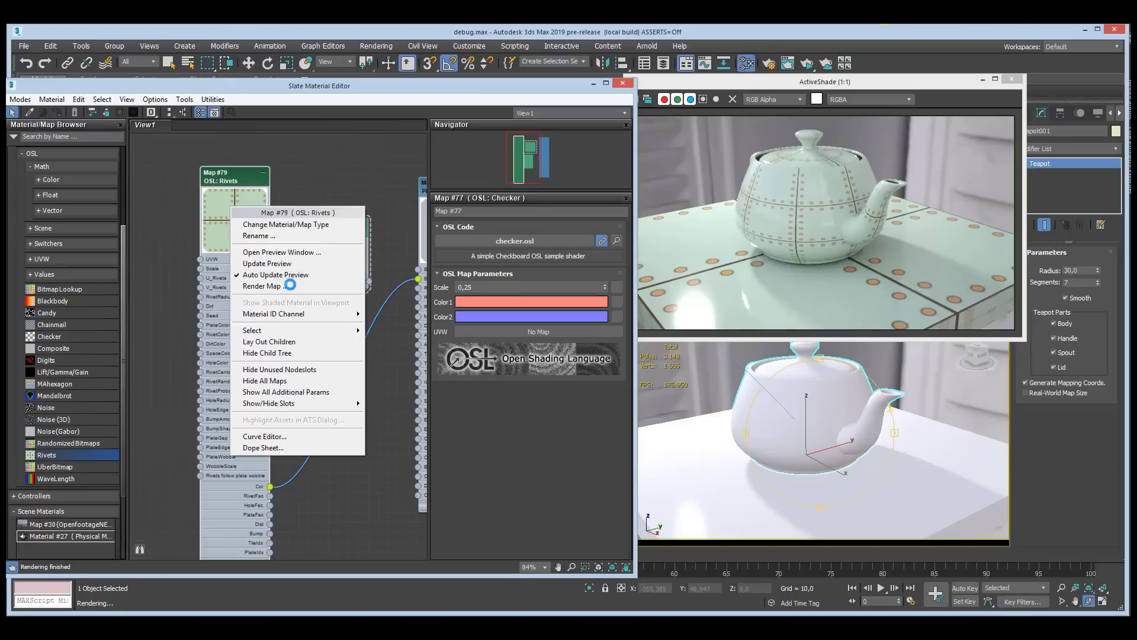
click(353, 398)
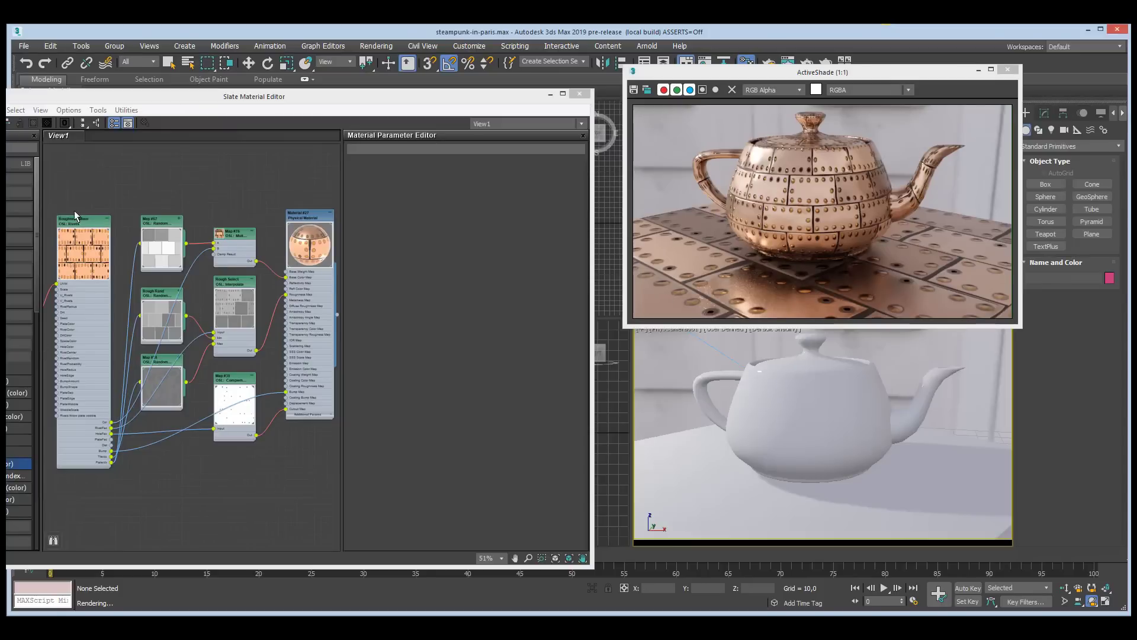
Inspect the parameters of the UVW Channel and UVW Transform maps at the start of the steampunk material's node network.
middle_drag(91, 208, 228, 226)
scroll(116, 343, up, 2)
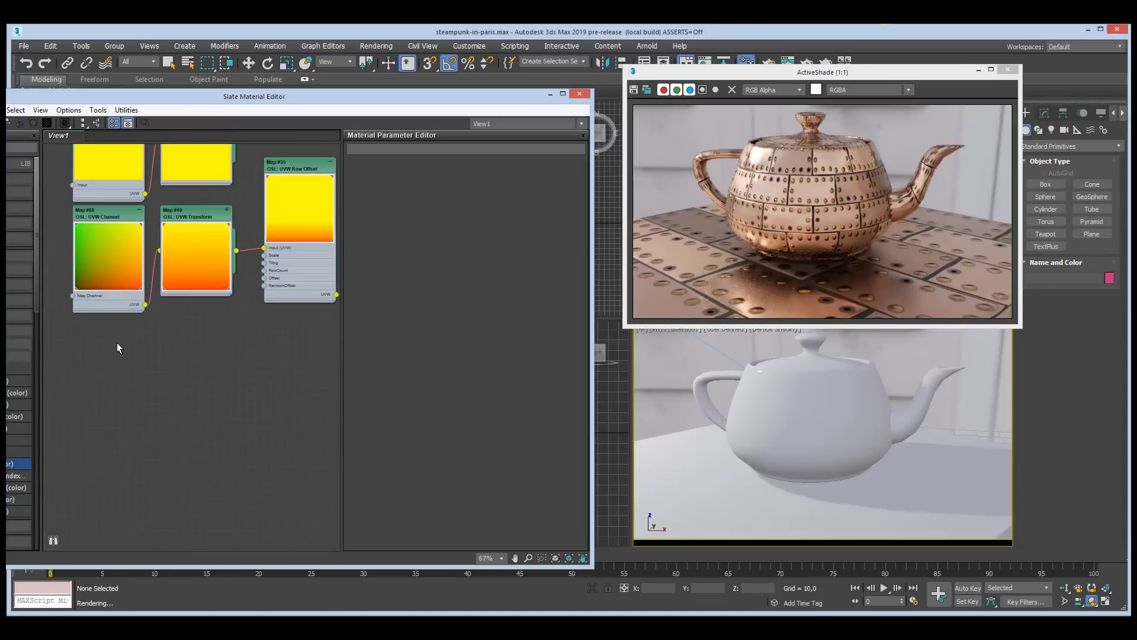
double_click(96, 215)
middle_drag(190, 322, 134, 335)
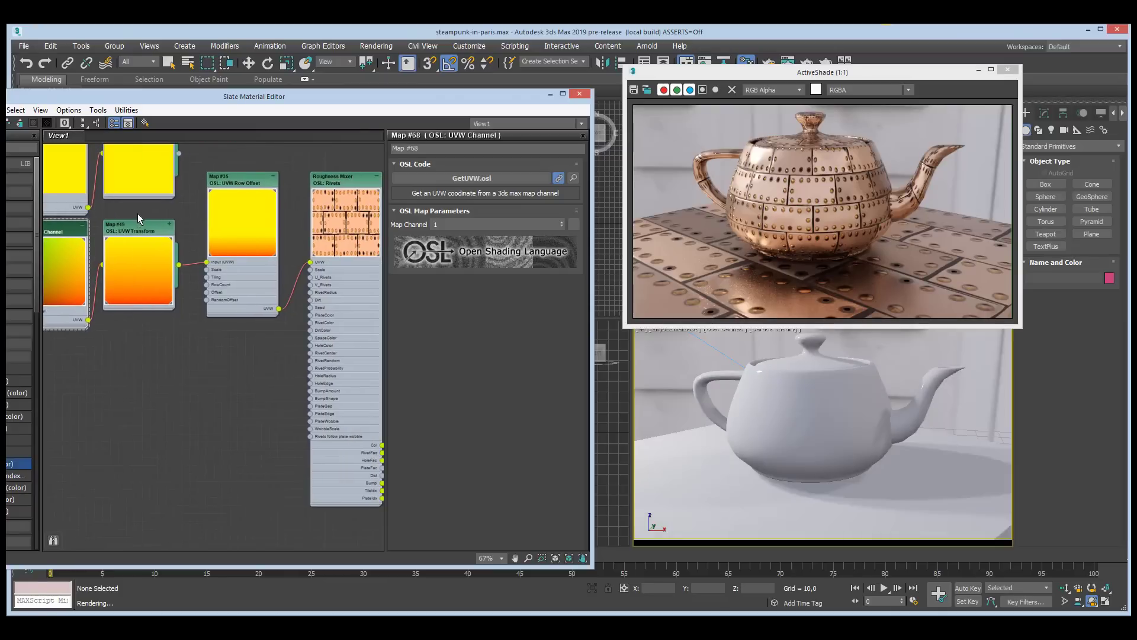
double_click(137, 226)
middle_drag(191, 360, 154, 398)
Set the UVW Row Offset map's RowCount to 3 and its Offset to 0,33.
double_click(162, 203)
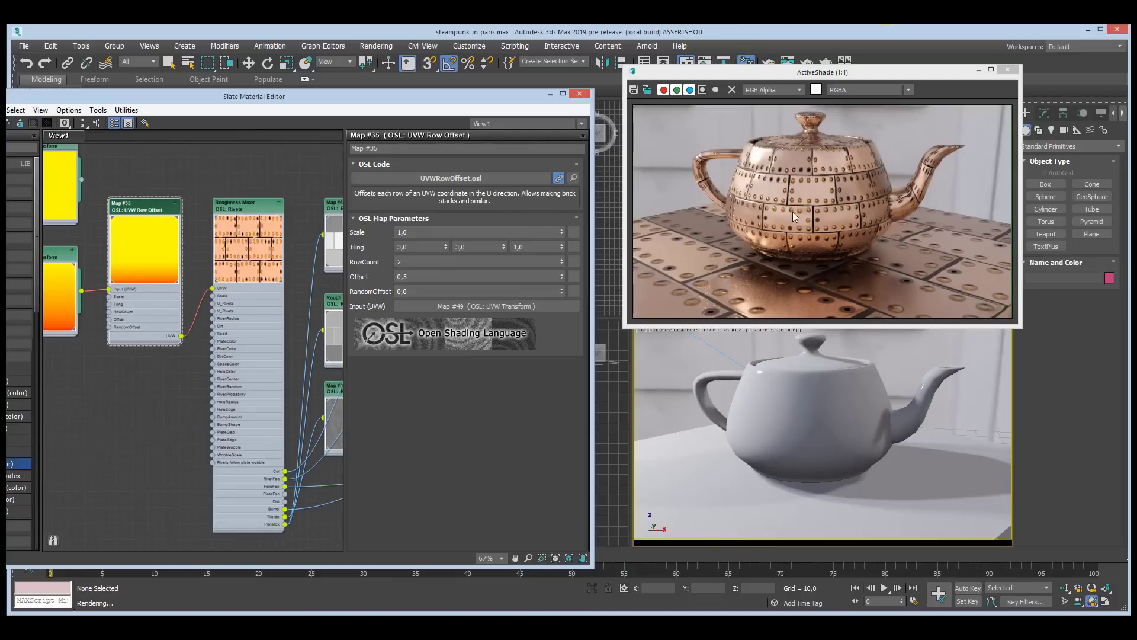
drag(431, 260, 392, 265)
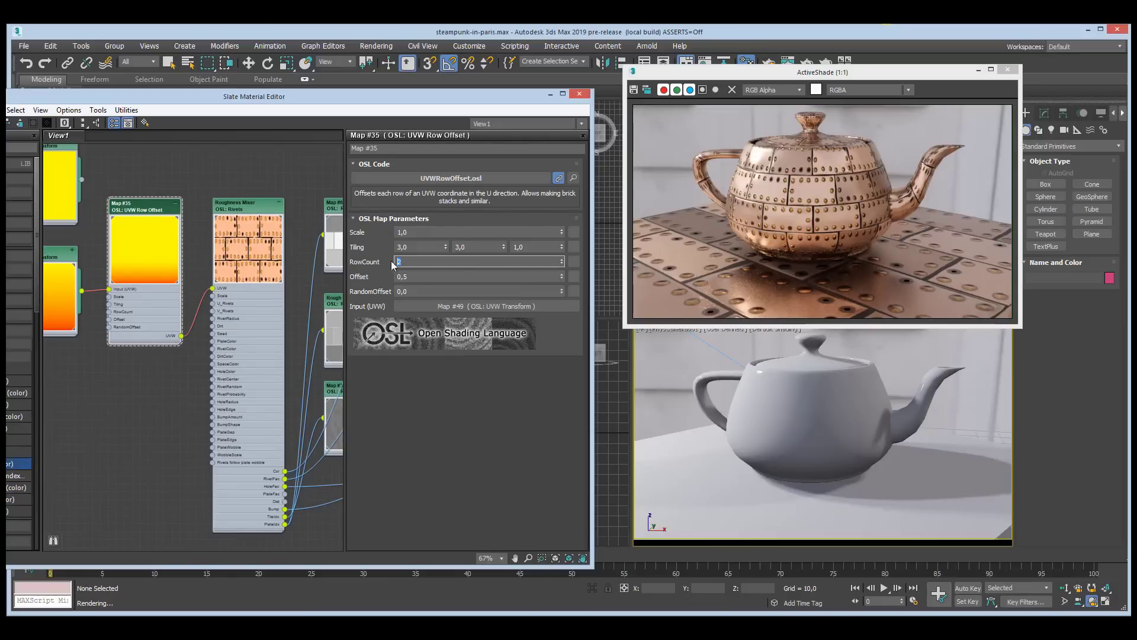
text(3)
key(Tab)
text(0,3)
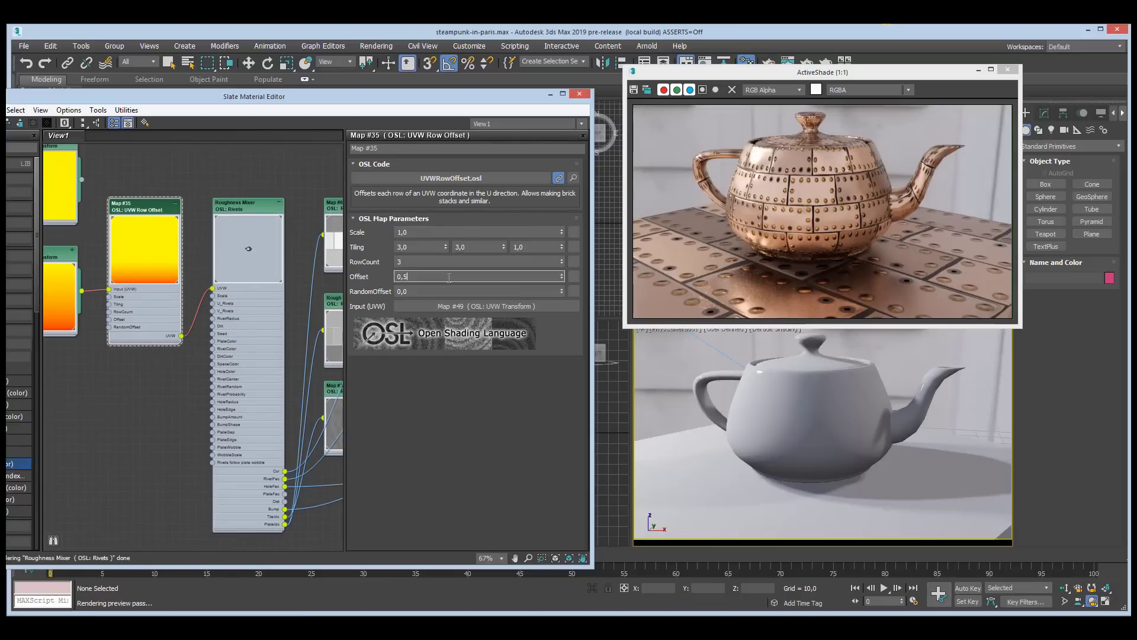
text(3)
key(Return)
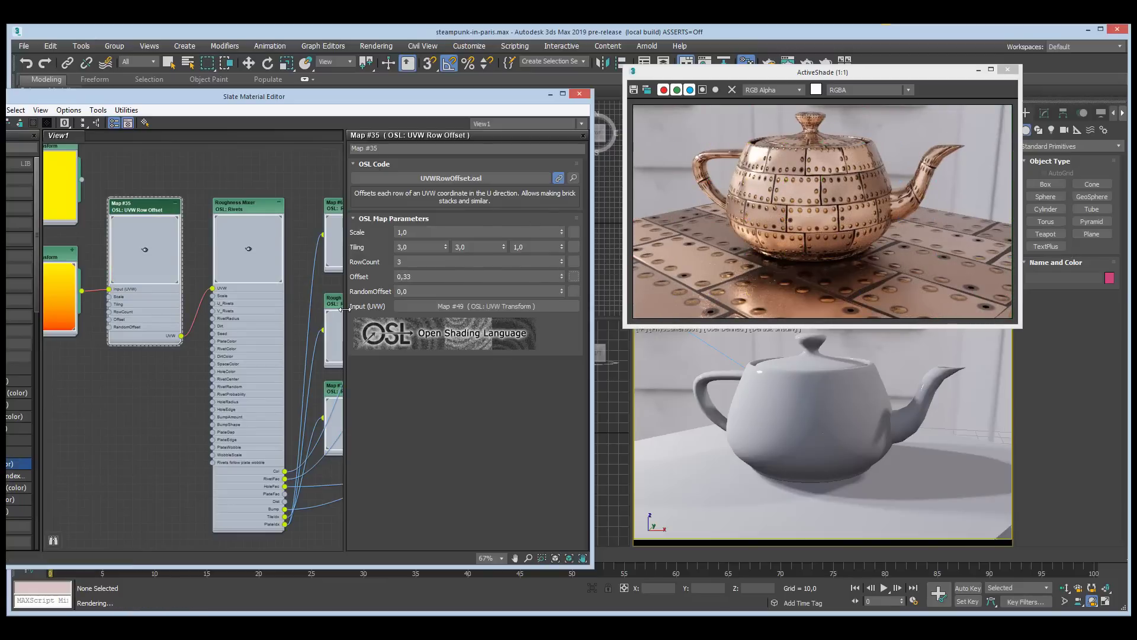
middle_drag(272, 173, 215, 160)
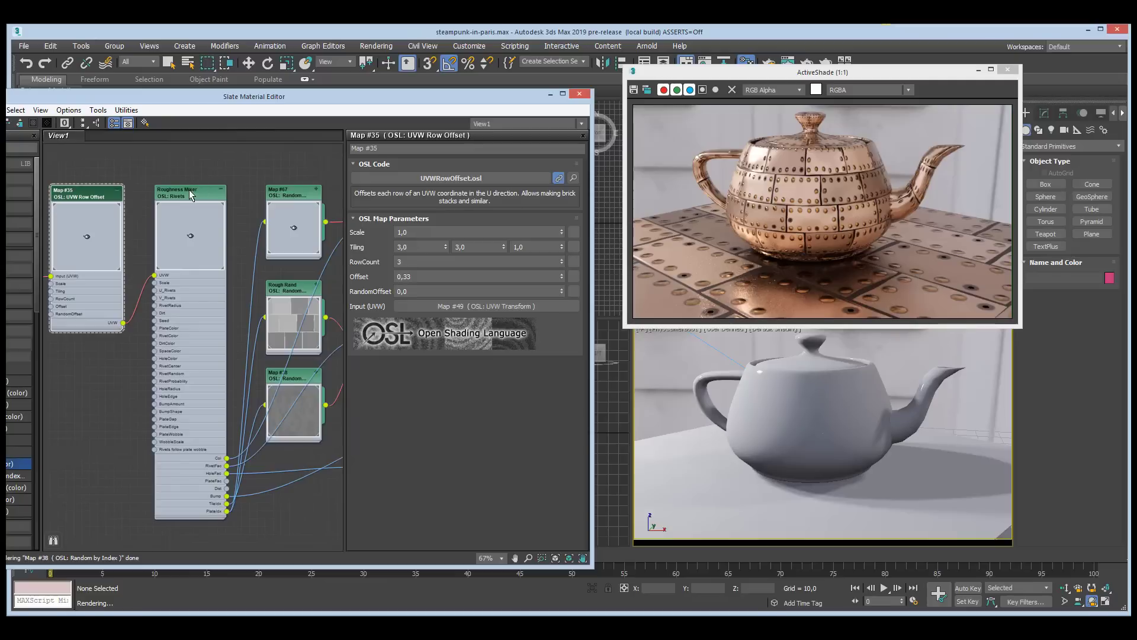
Bring the camera closer to the teapot and set the Rivets map's RivetProbability to 0,4.
click(220, 237)
middle_drag(241, 237, 225, 209)
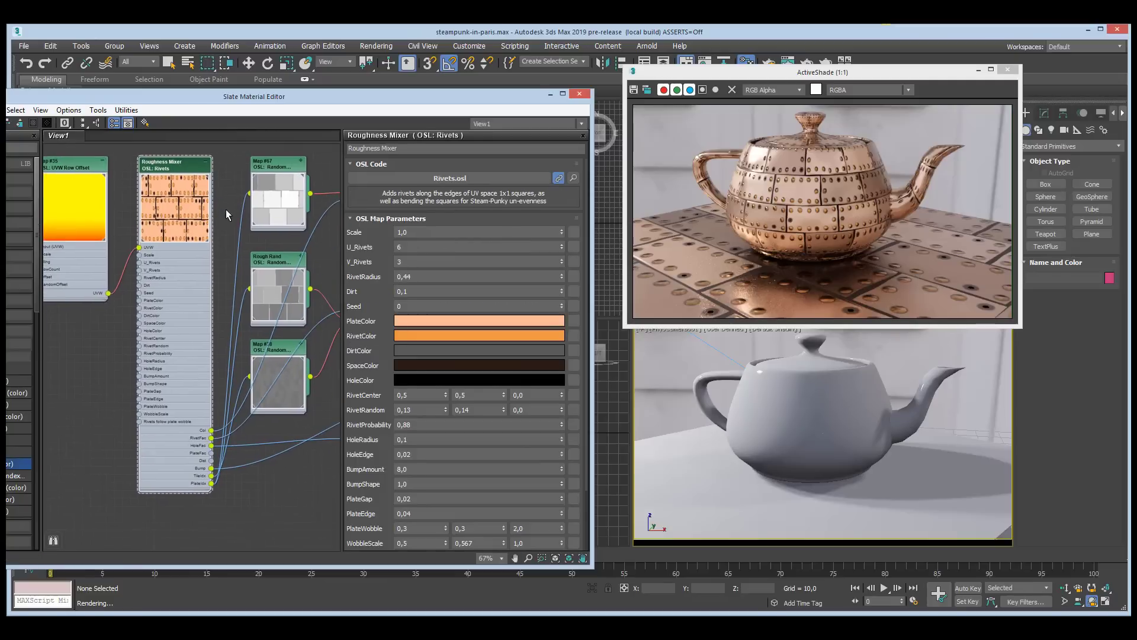
scroll(239, 279, up, 1)
middle_drag(237, 286, 241, 315)
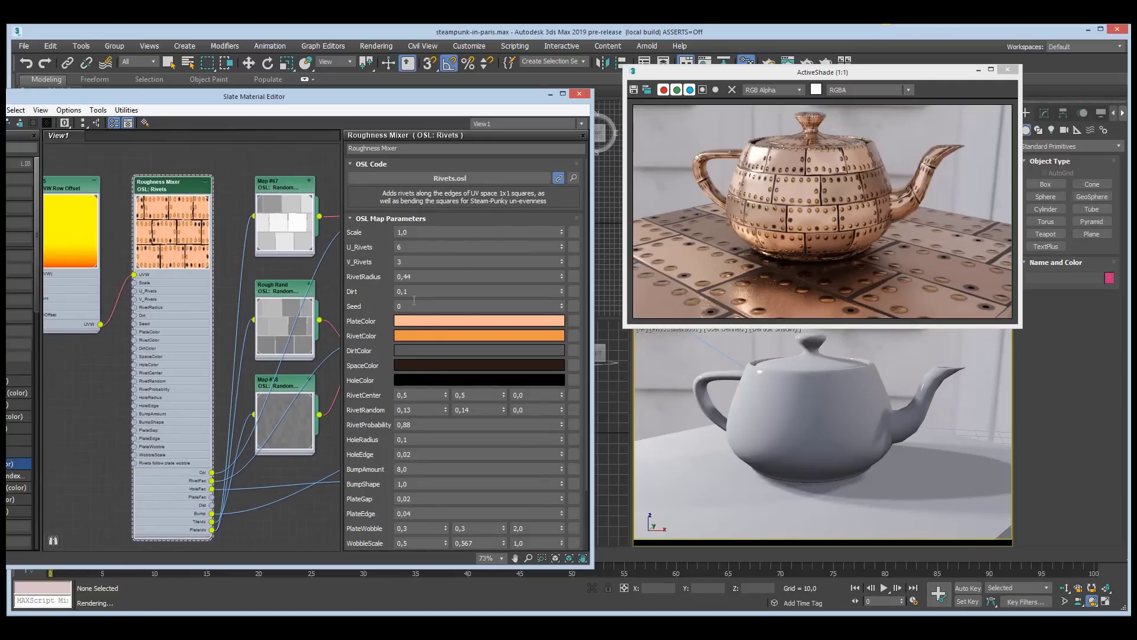
click(1064, 587)
drag(833, 411, 834, 402)
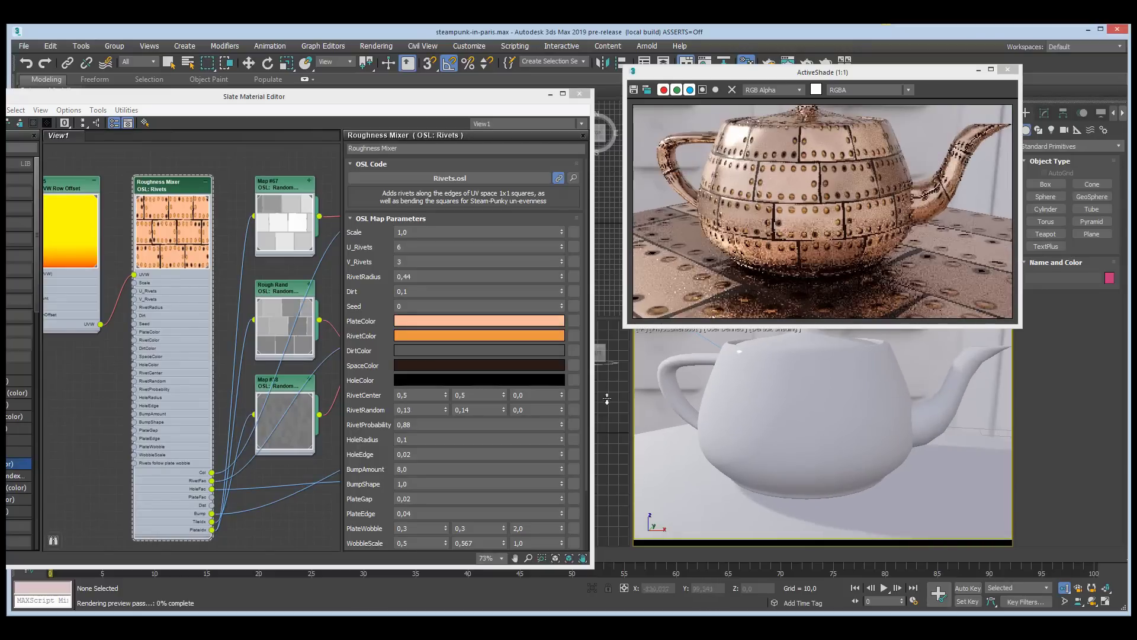
click(429, 425)
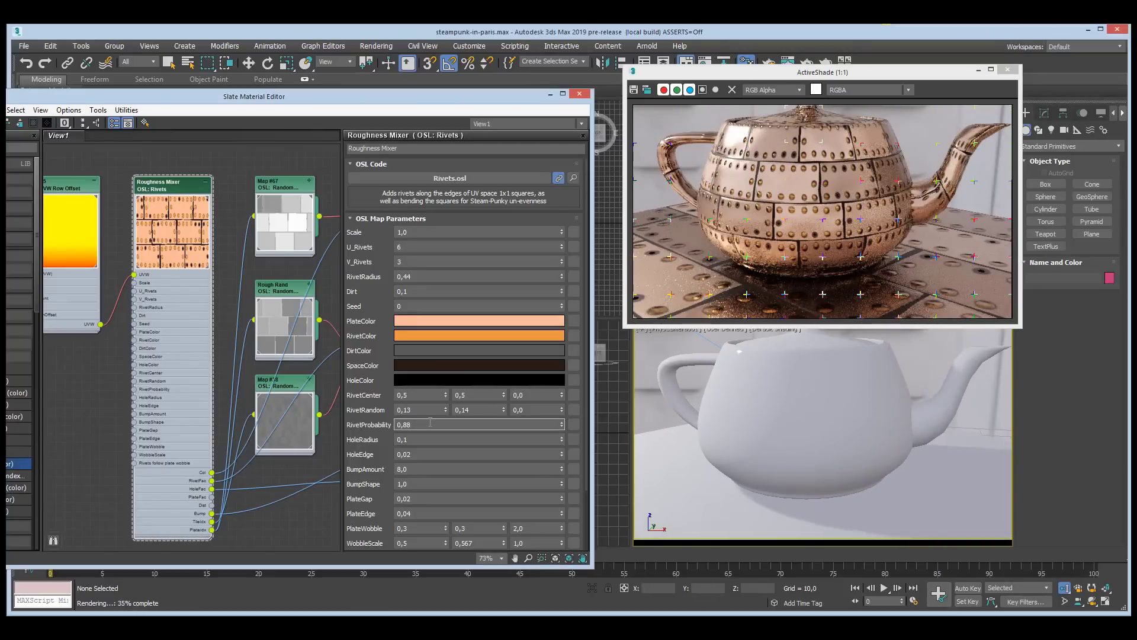
text(0,4)
key(Return)
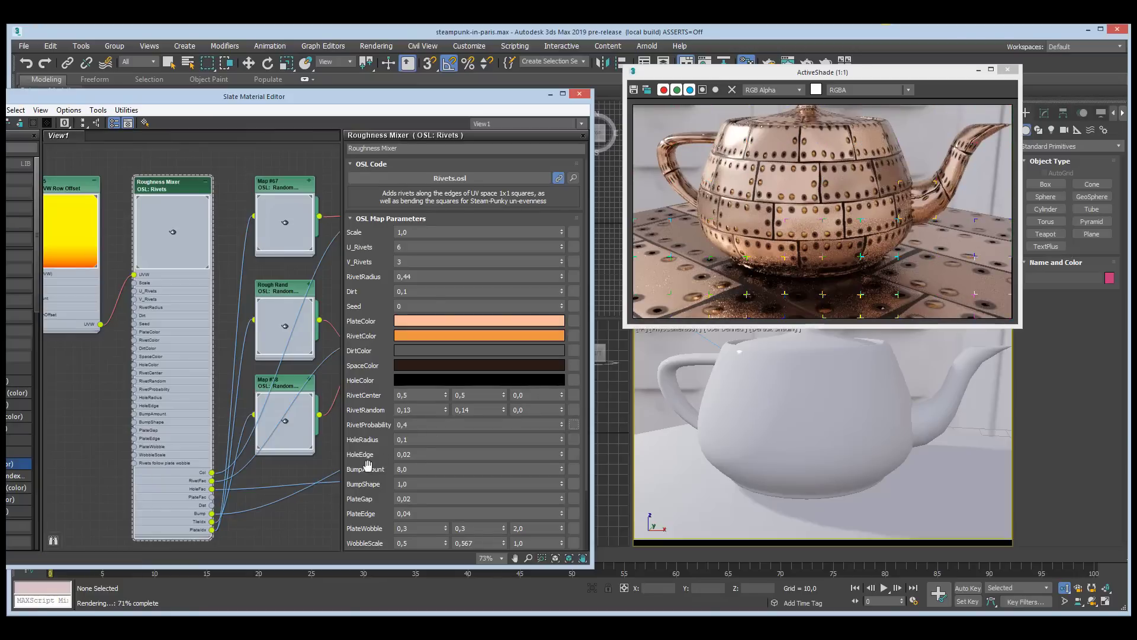
Set the Rivets map's PlateWobble values to 0,7, 0,7 and 4,0.
drag(371, 465, 372, 411)
click(419, 474)
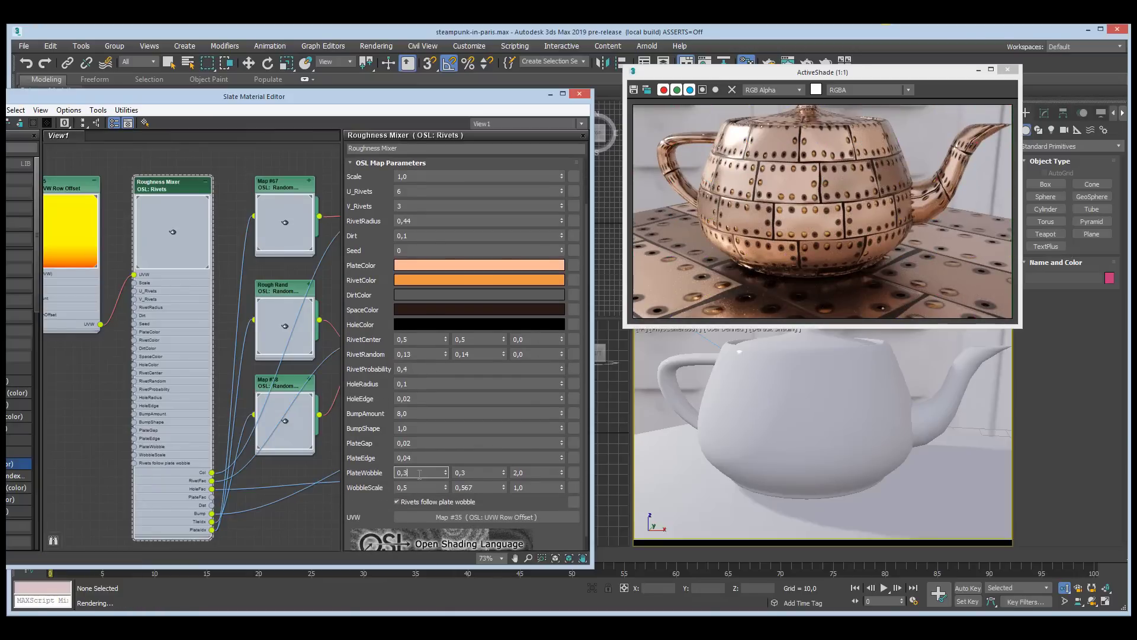
text(6)
key(Tab)
text(0,7)
key(Tab)
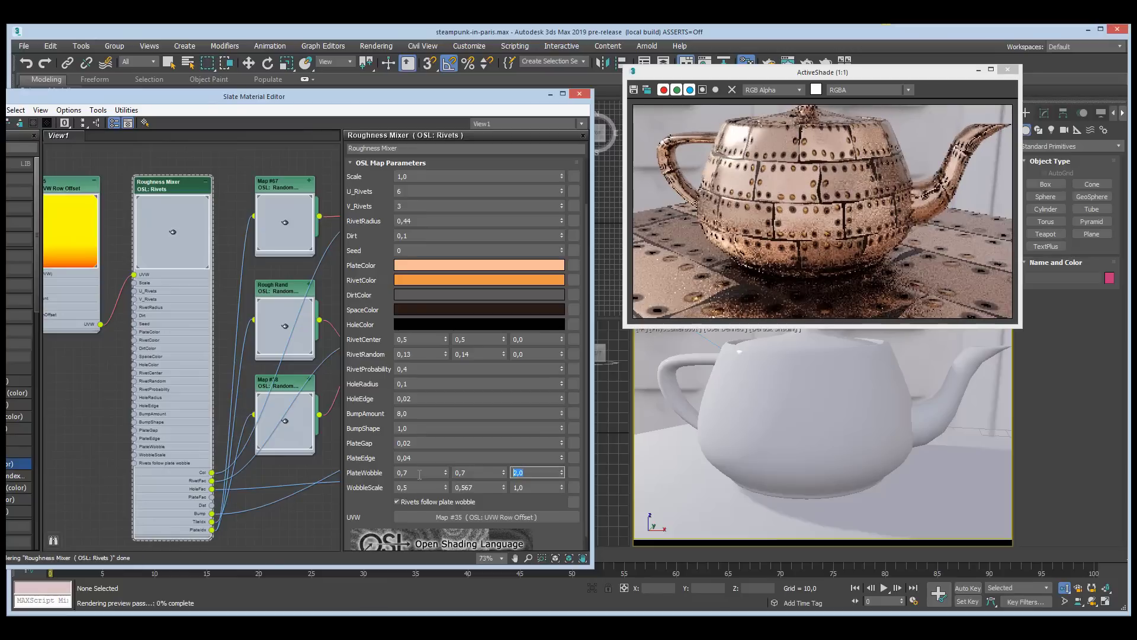
text(4)
key(Return)
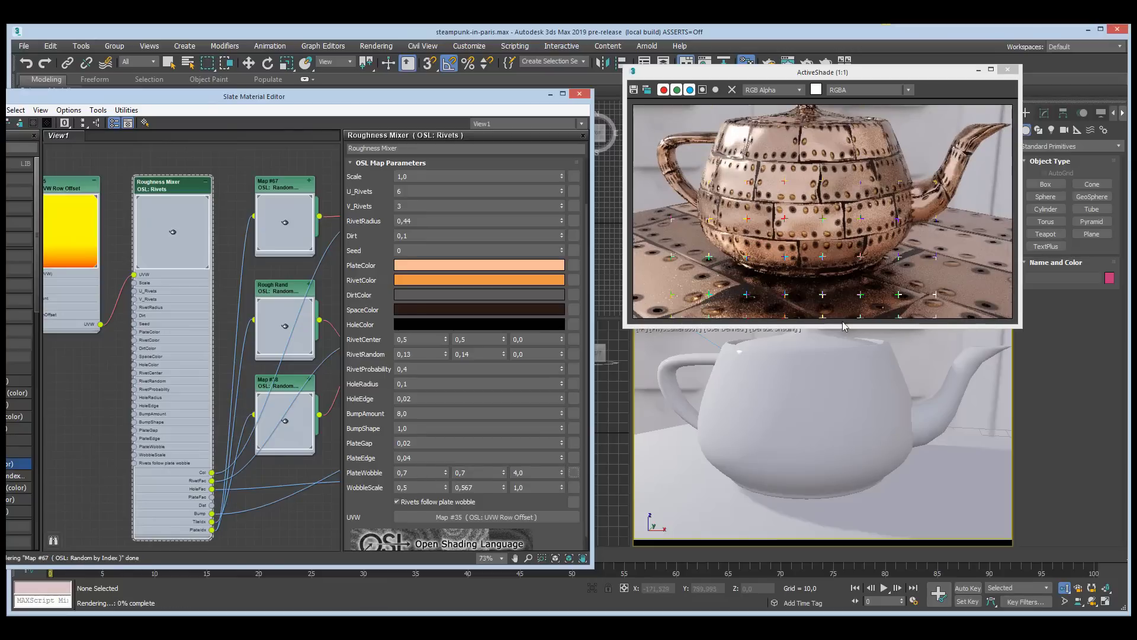
Change the Rivets map's PlateColor to a muted grey-green.
click(496, 265)
drag(253, 142, 274, 165)
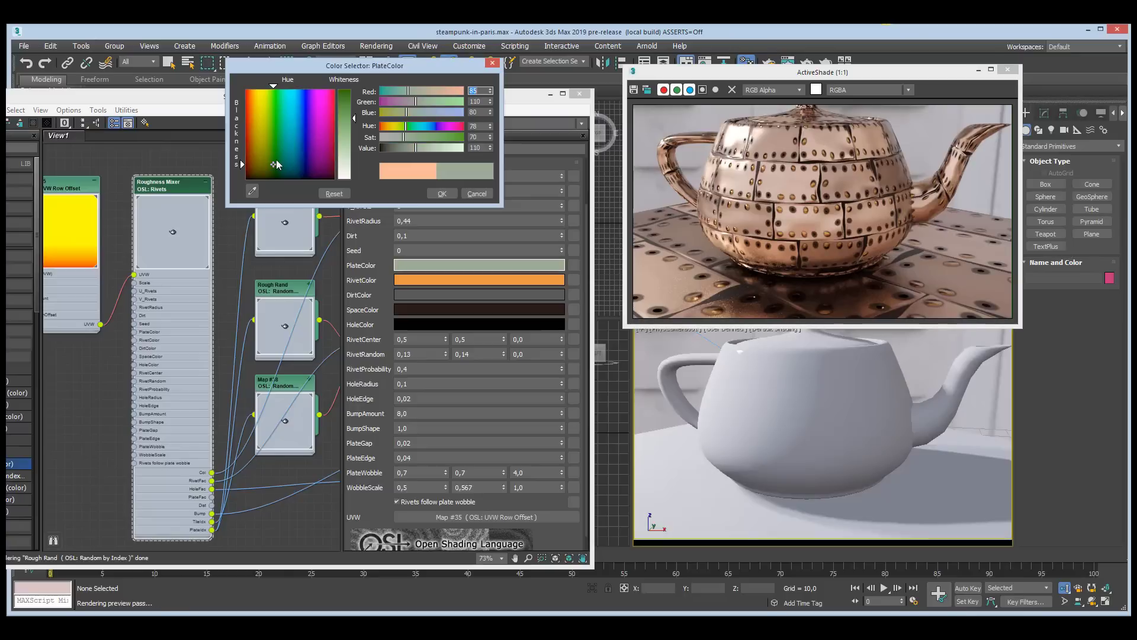
click(442, 194)
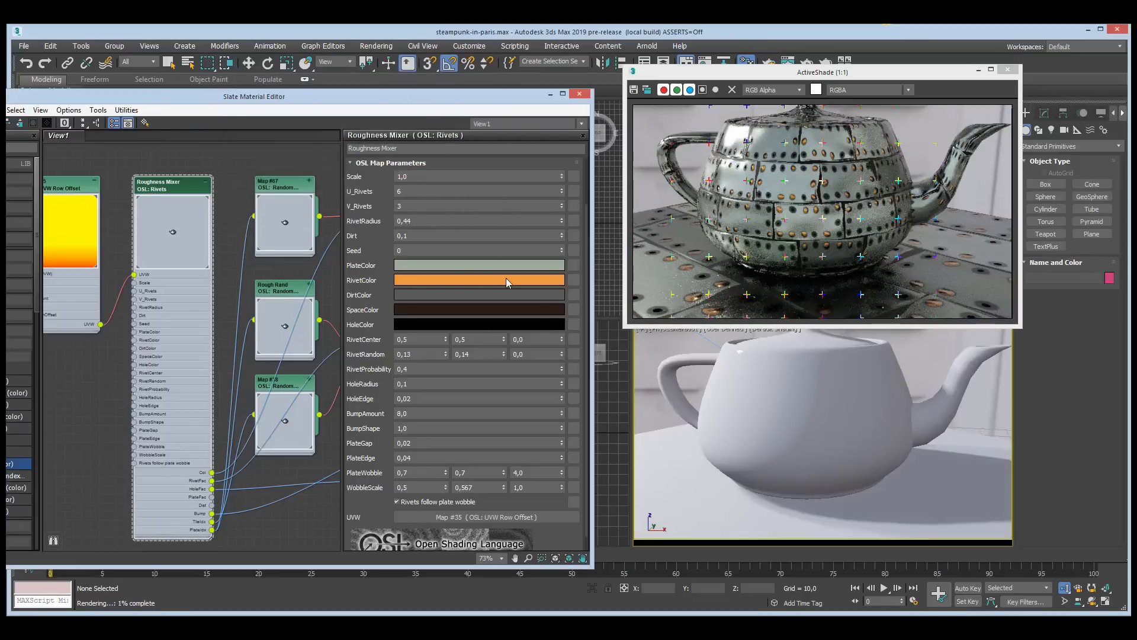
Raise the Seed of the Random by Index map that feeds the Multiply map to 7.
middle_drag(223, 430, 212, 364)
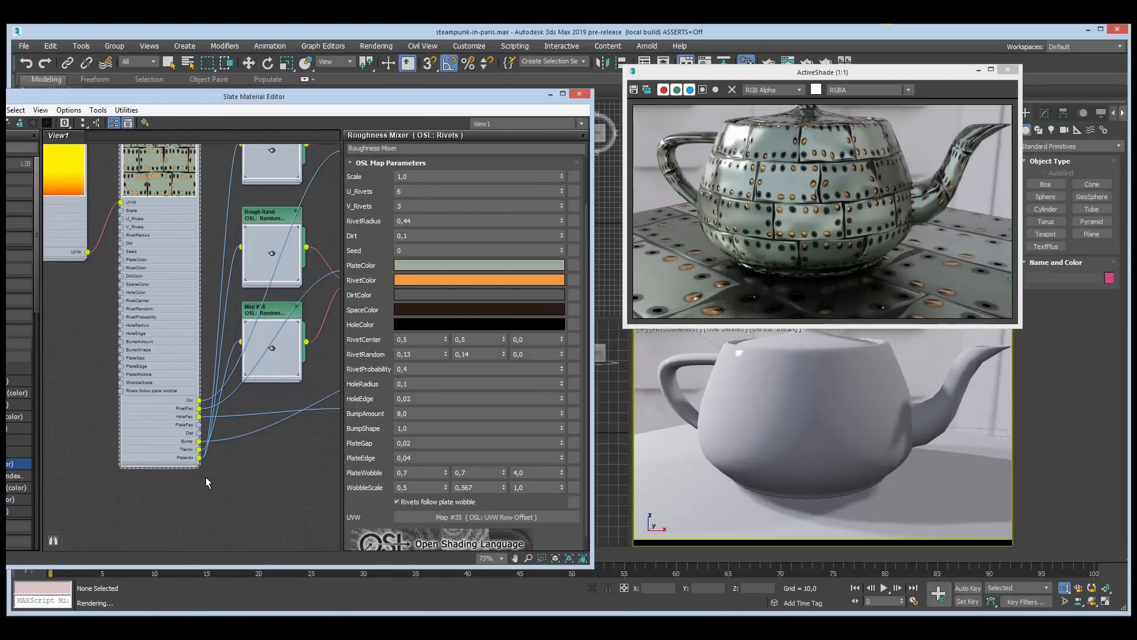
scroll(205, 477, up, 2)
scroll(204, 472, up, 2)
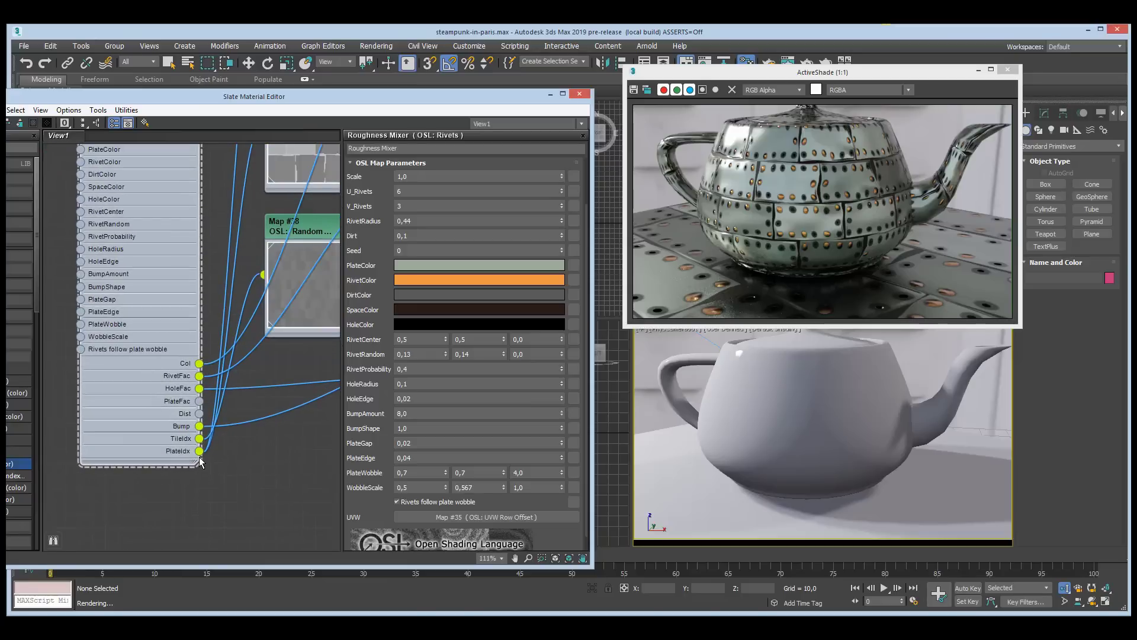
middle_drag(201, 450, 254, 378)
middle_drag(276, 225, 255, 275)
double_click(172, 186)
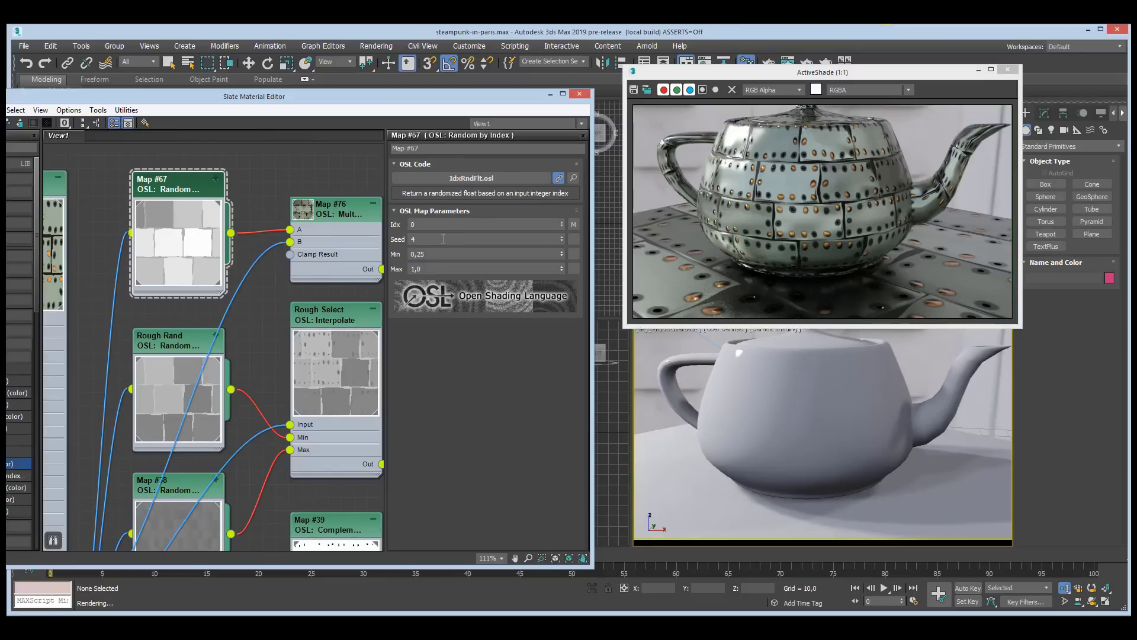
click(561, 238)
click(561, 237)
click(561, 237)
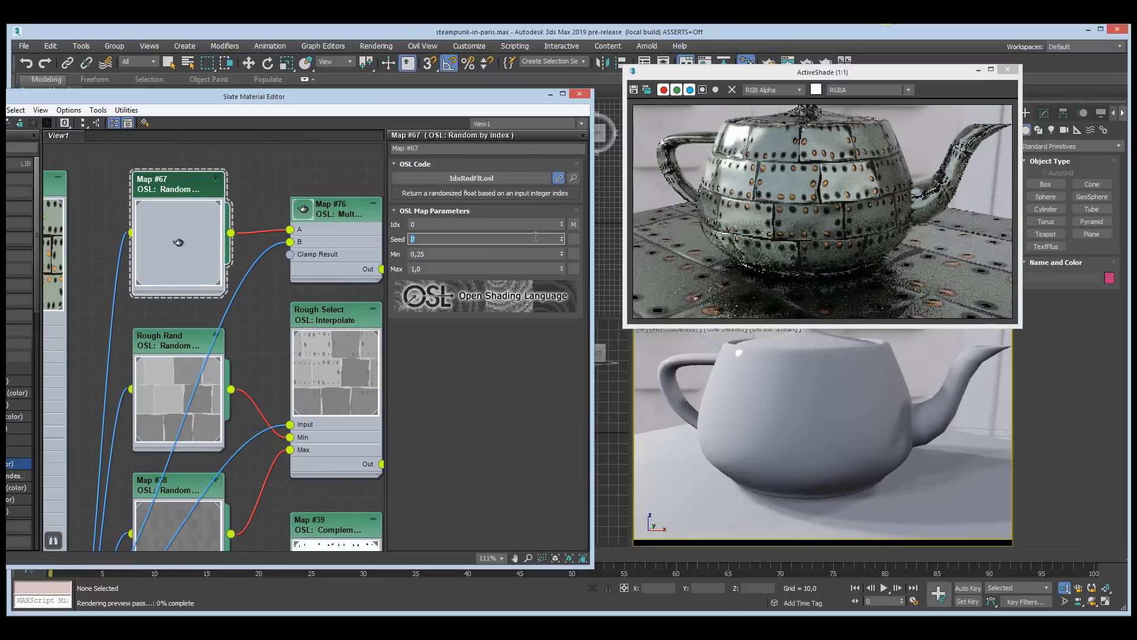
Try a Min of 0 on the same Random by Index map and restore it to 0,25.
click(502, 256)
text(0)
key(Return)
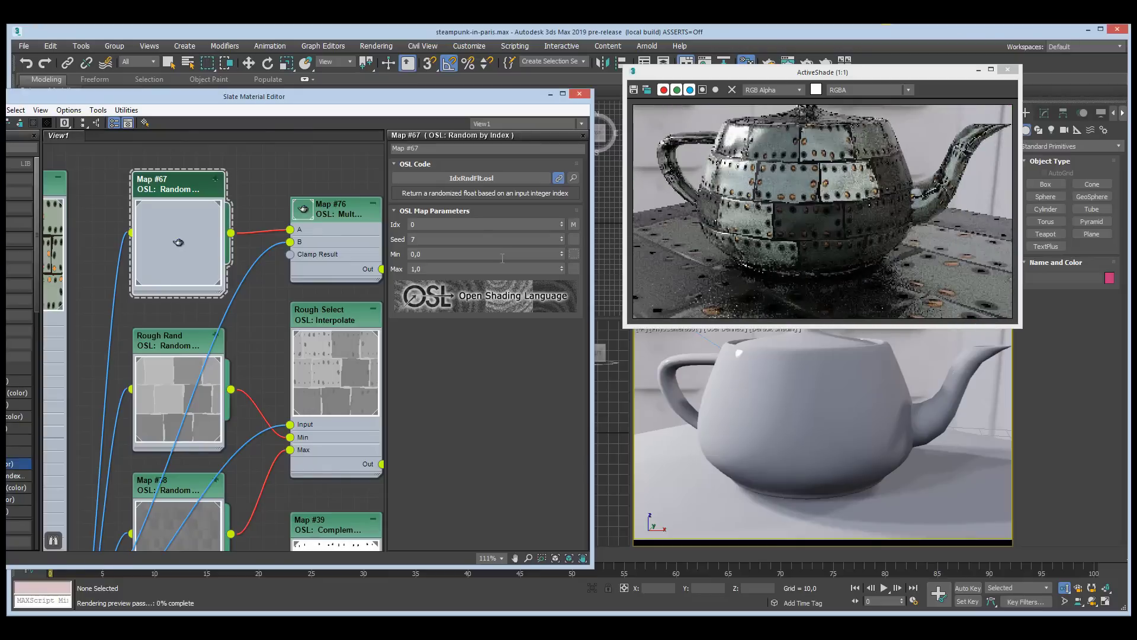
click(503, 256)
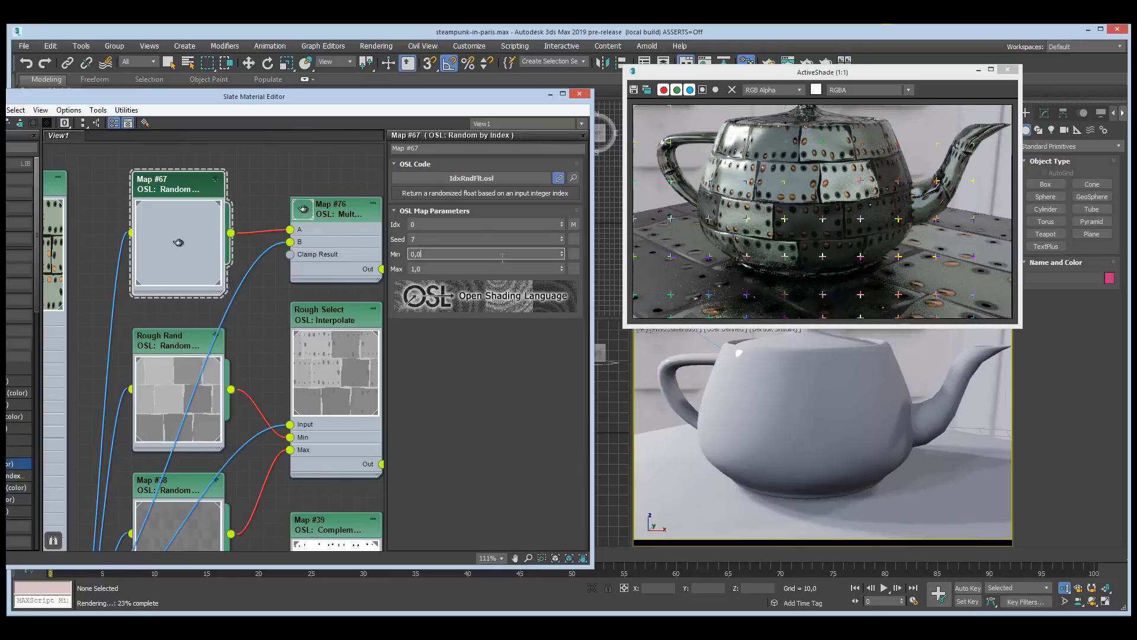
text(25)
key(Return)
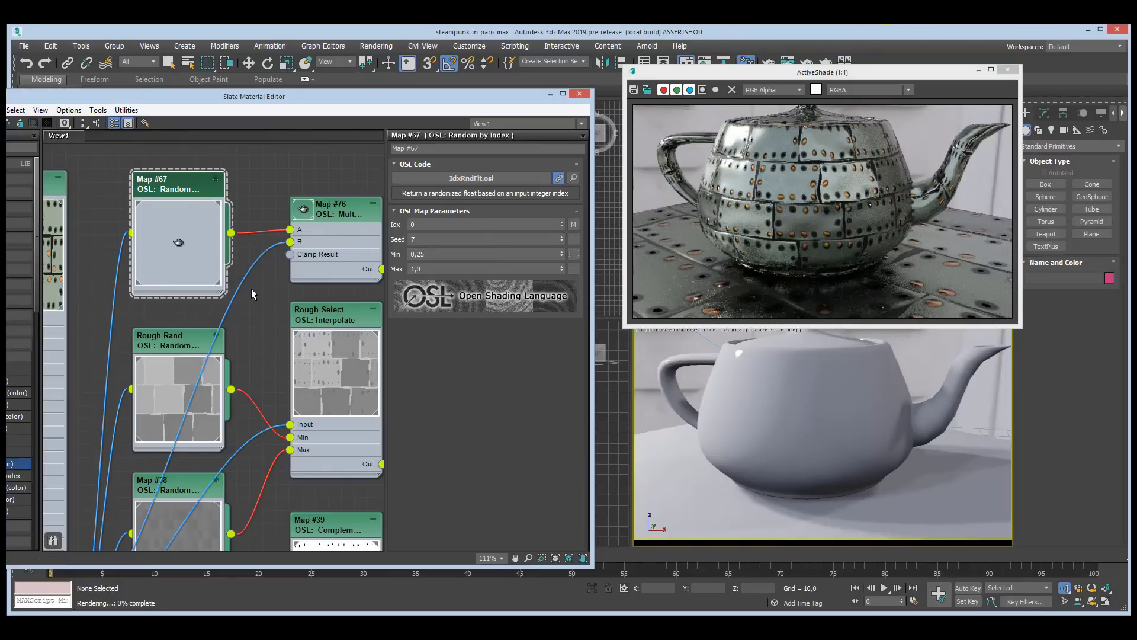
Examine how the maps feed the Physical Material, and trace the network back to its UVW source maps.
middle_drag(242, 291, 157, 228)
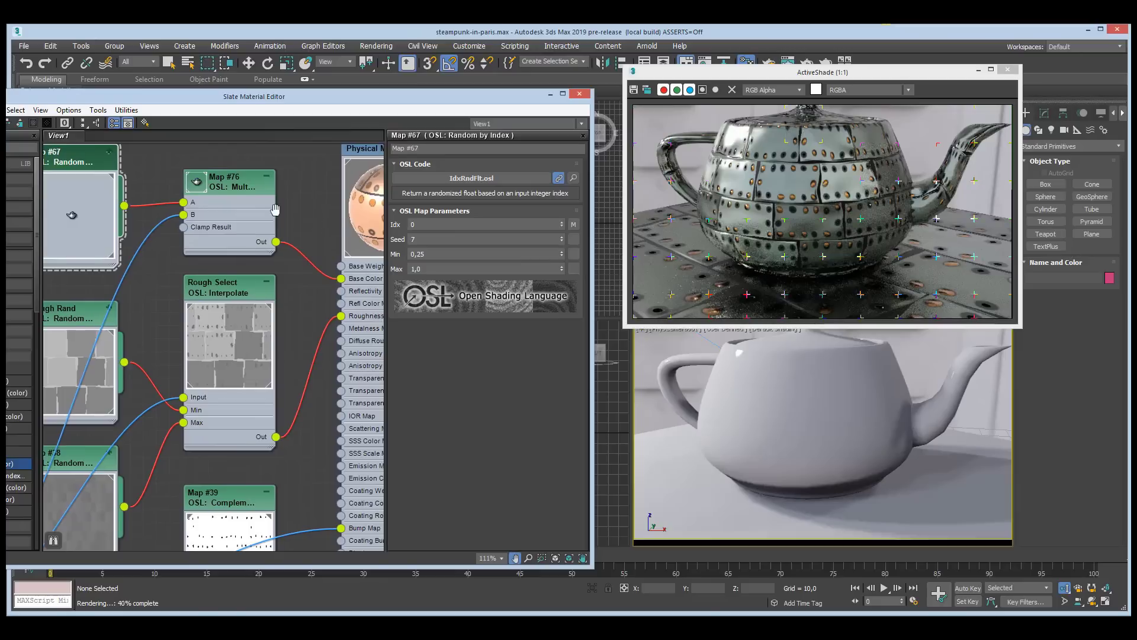
middle_drag(278, 278, 163, 294)
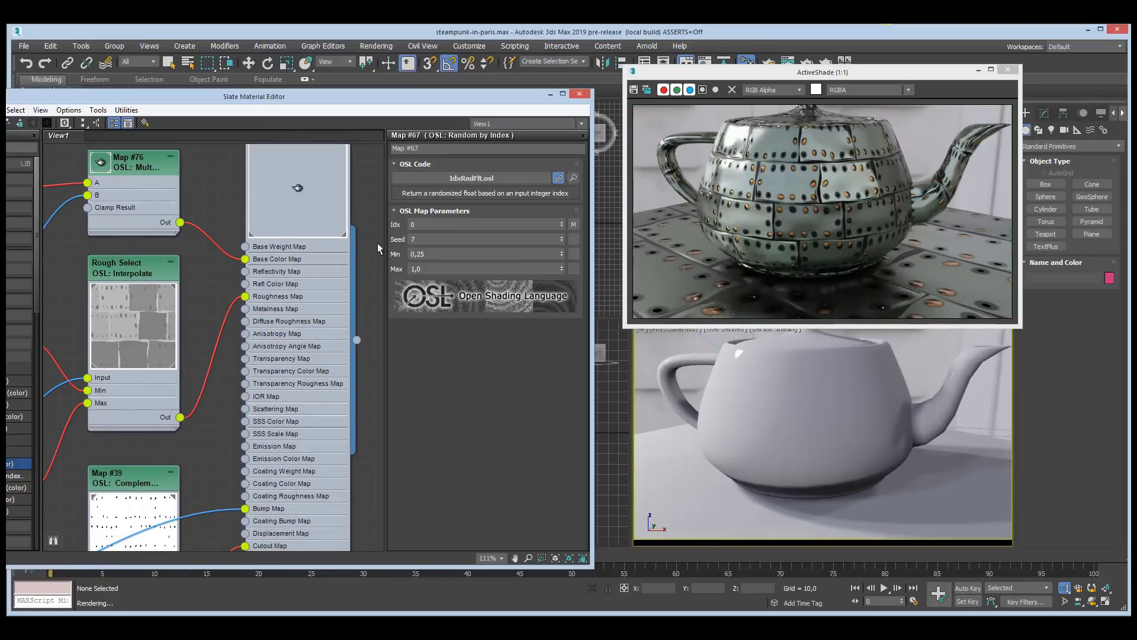
middle_drag(377, 243, 367, 268)
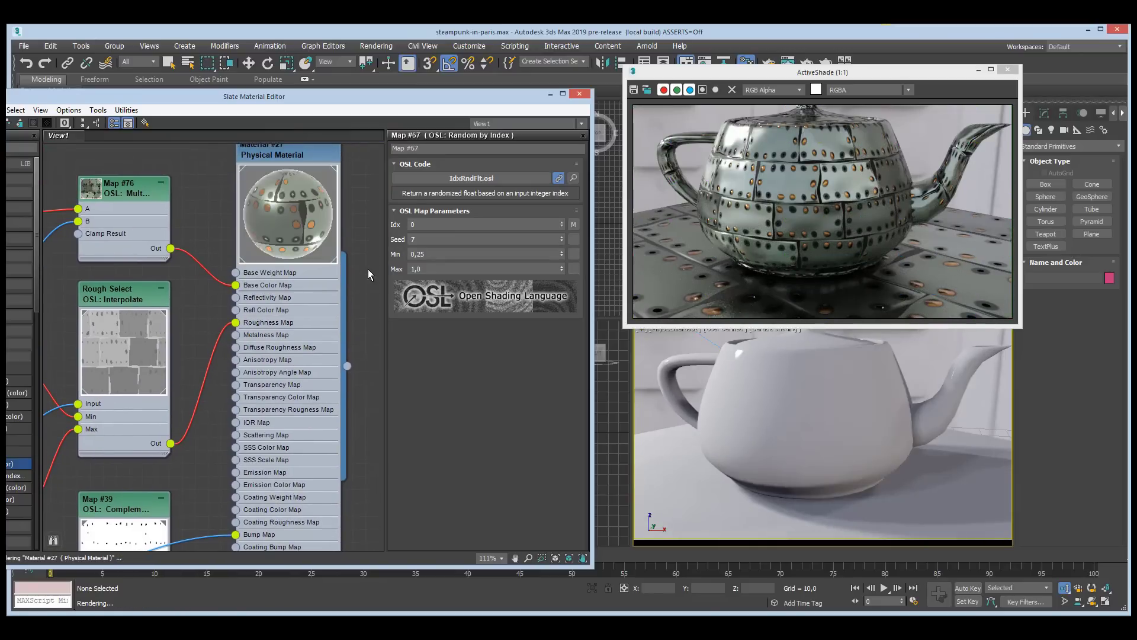
scroll(268, 304, down, 2)
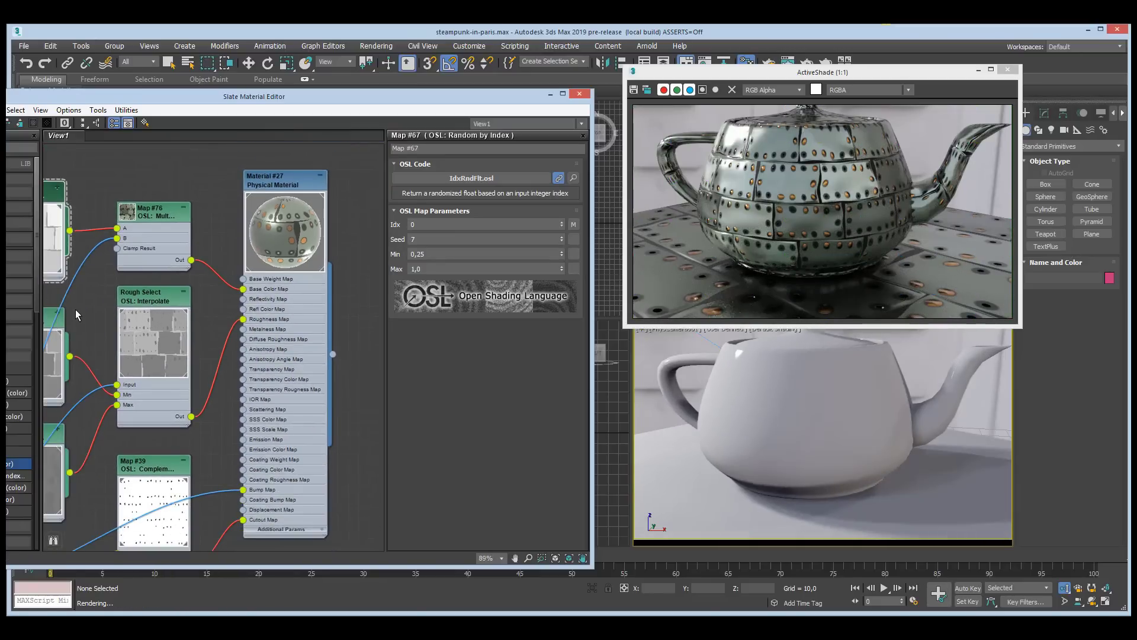
middle_drag(80, 311, 330, 339)
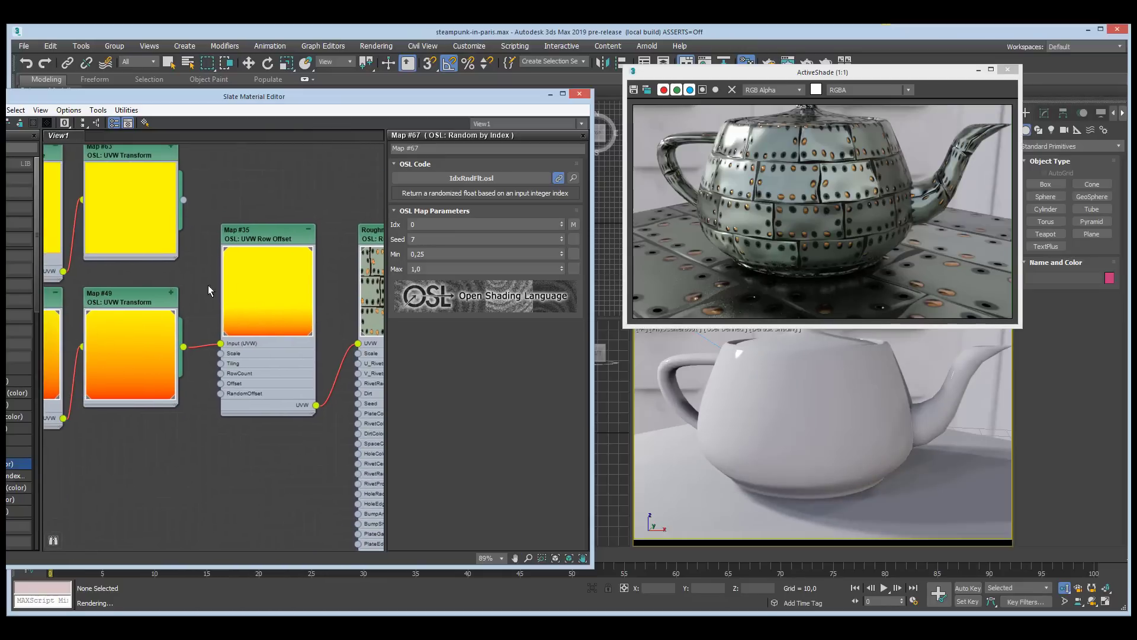
middle_drag(208, 286, 254, 305)
scroll(251, 310, down, 2)
middle_drag(359, 314, 347, 319)
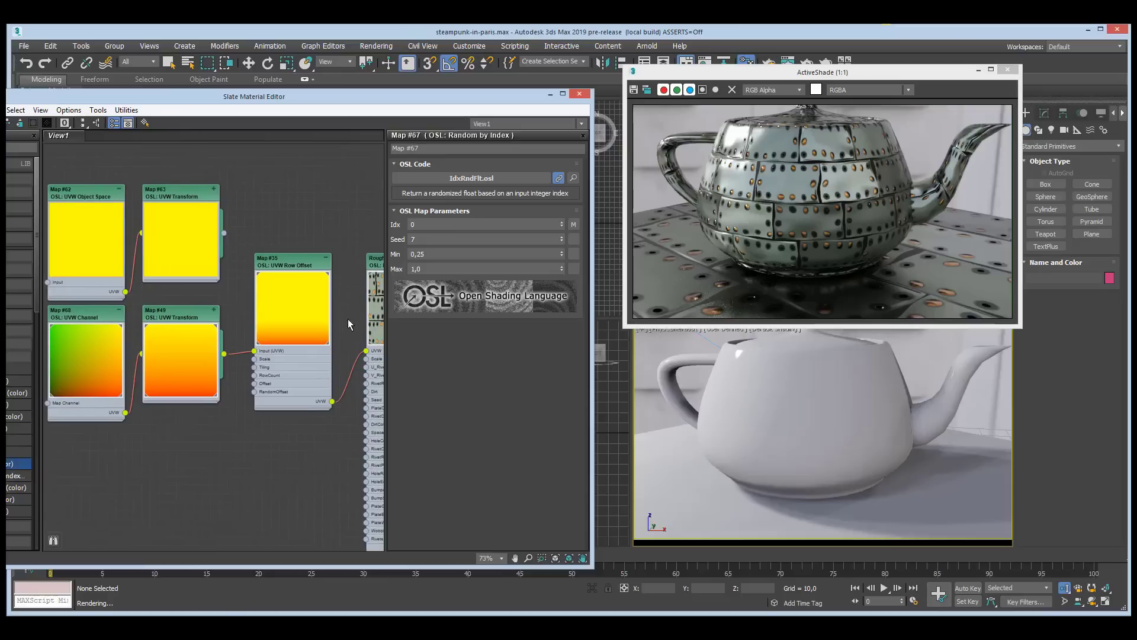
Try the Rivets map with its UVW input disconnected, orbit around the teapot, and reconnect the UVW Row Offset output.
drag(367, 354, 354, 351)
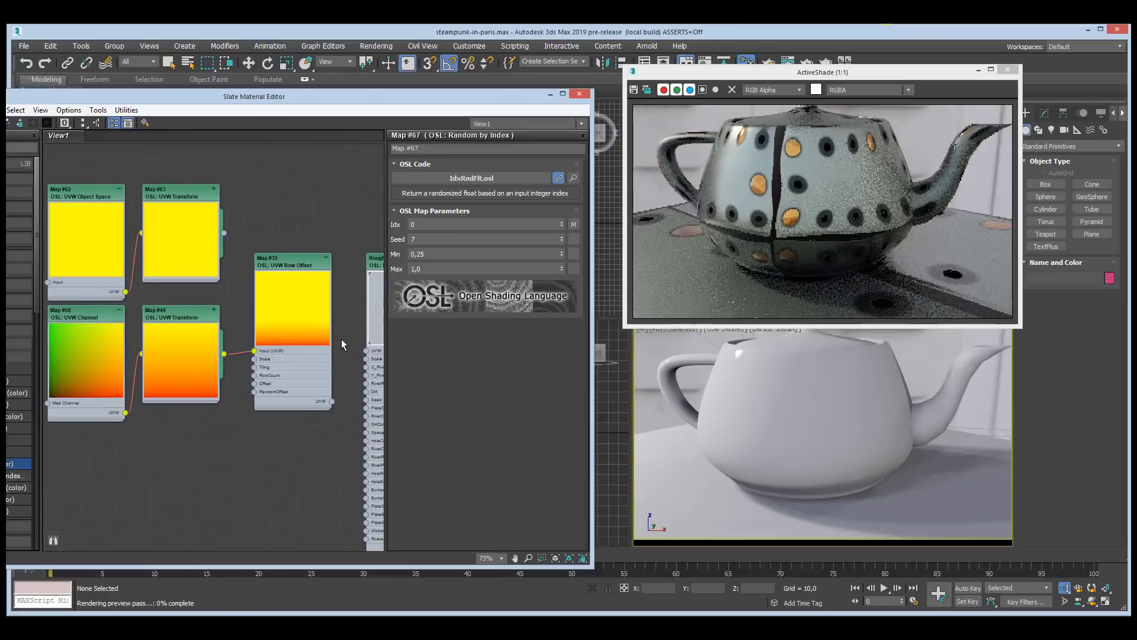
click(1092, 600)
drag(829, 450, 807, 461)
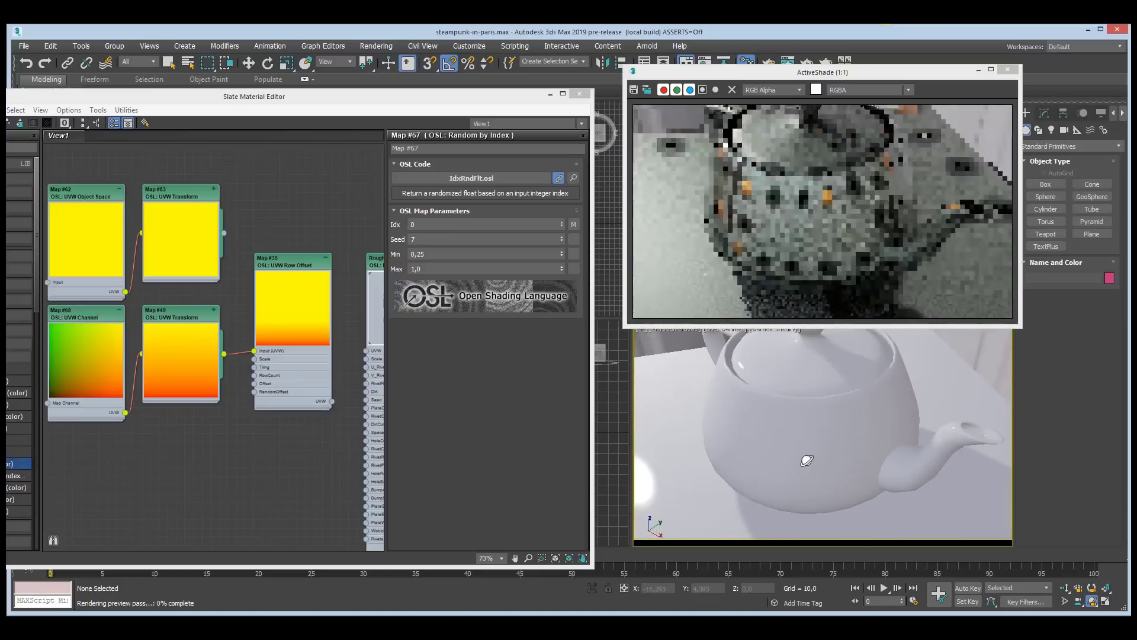
drag(333, 400, 368, 352)
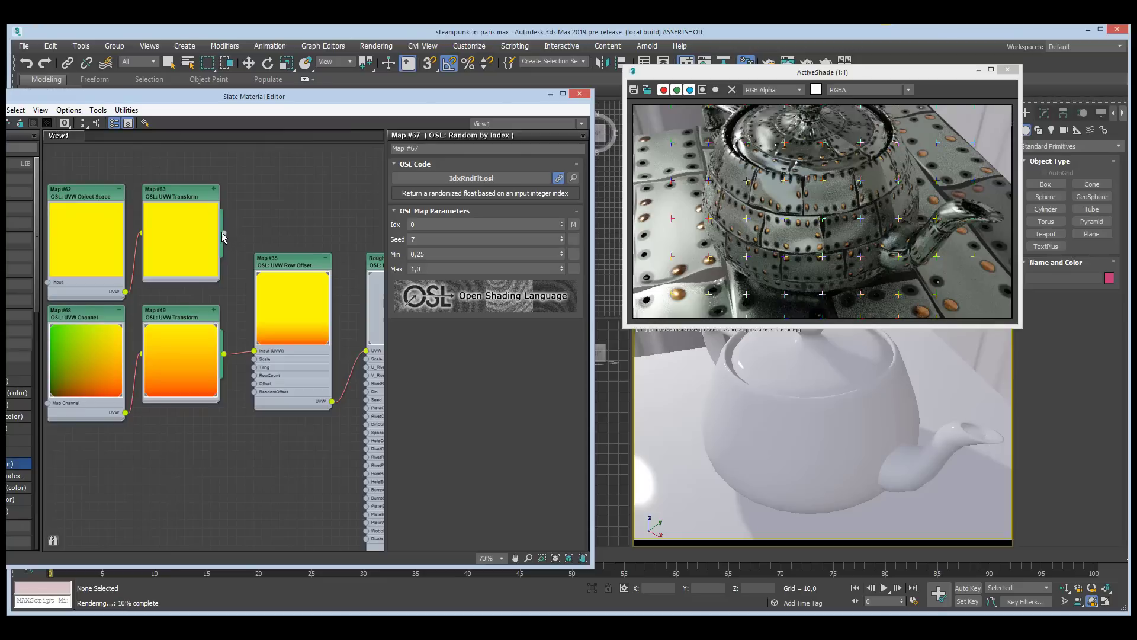
Feed the UVW Row Offset map from the Object Space branch's UVW Transform, and view the teapot from above at a greater distance.
drag(225, 235, 256, 356)
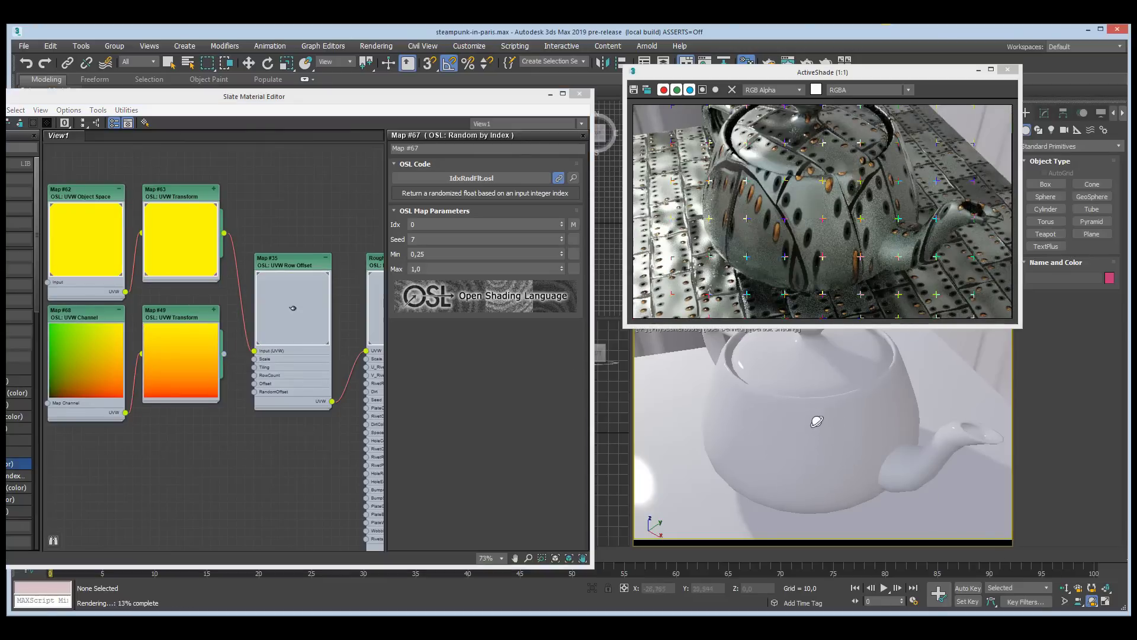
scroll(829, 437, up, 3)
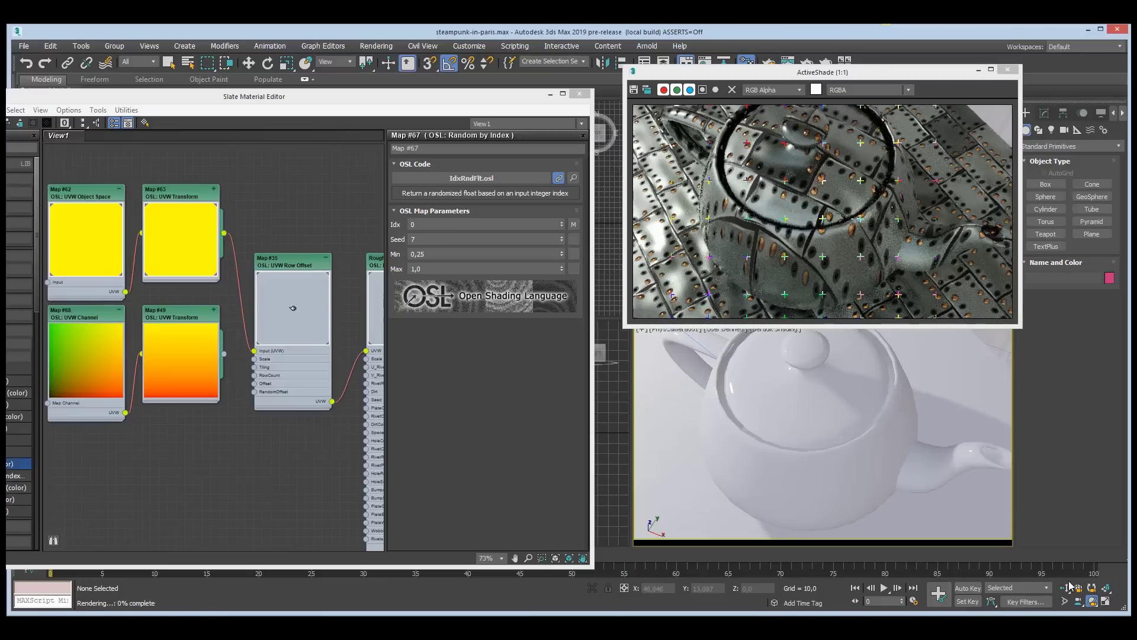
click(1070, 586)
drag(829, 444, 834, 454)
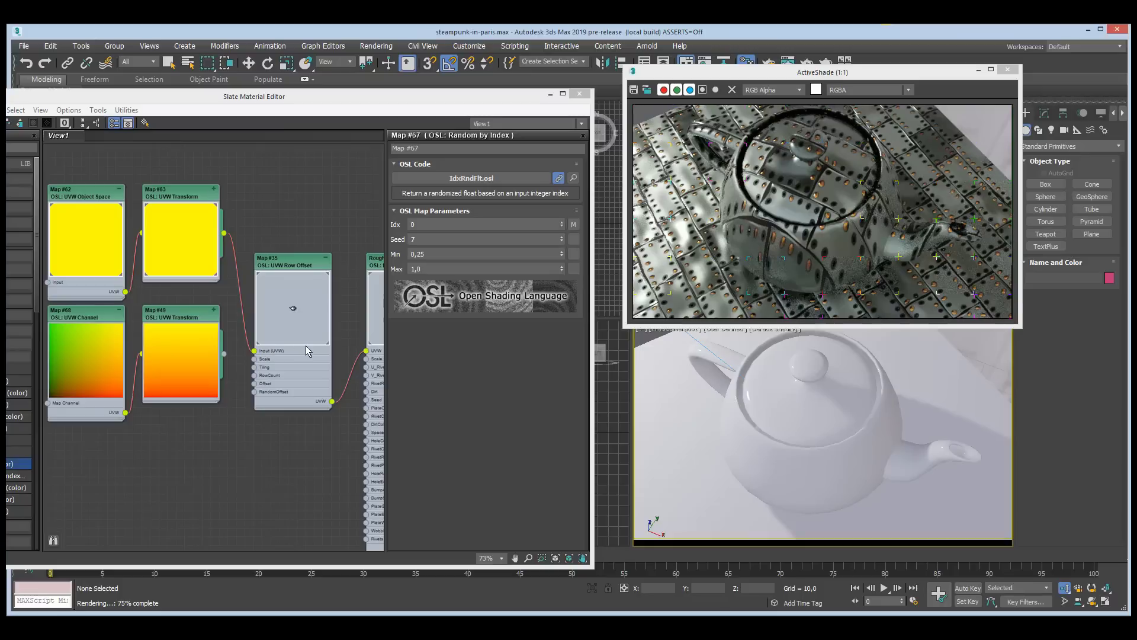
middle_drag(347, 348, 285, 329)
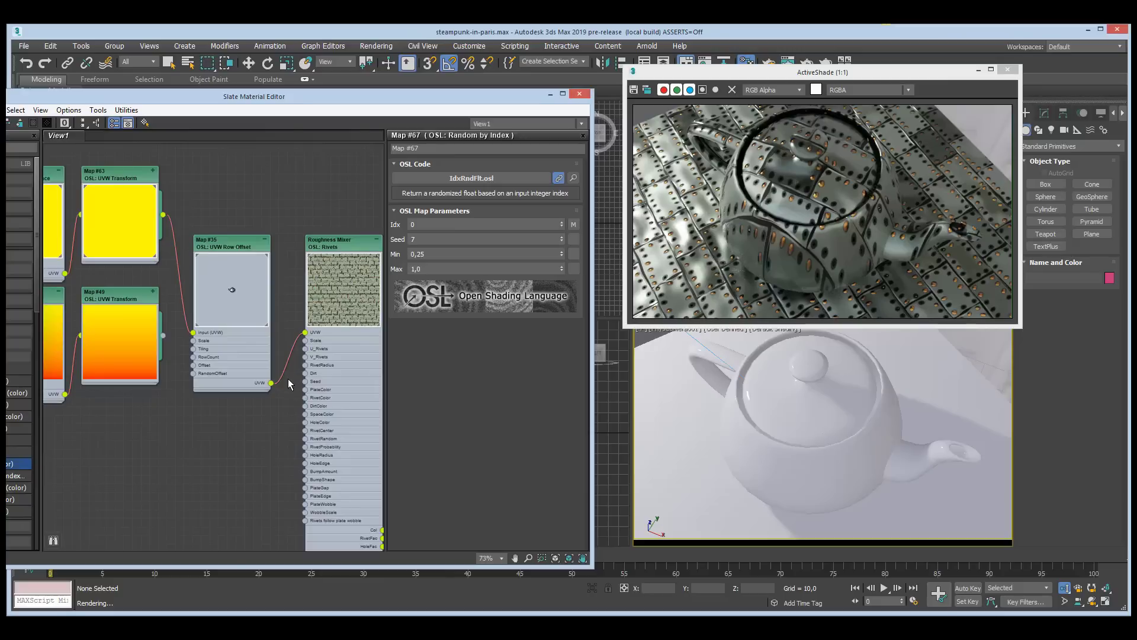
middle_drag(293, 424, 172, 360)
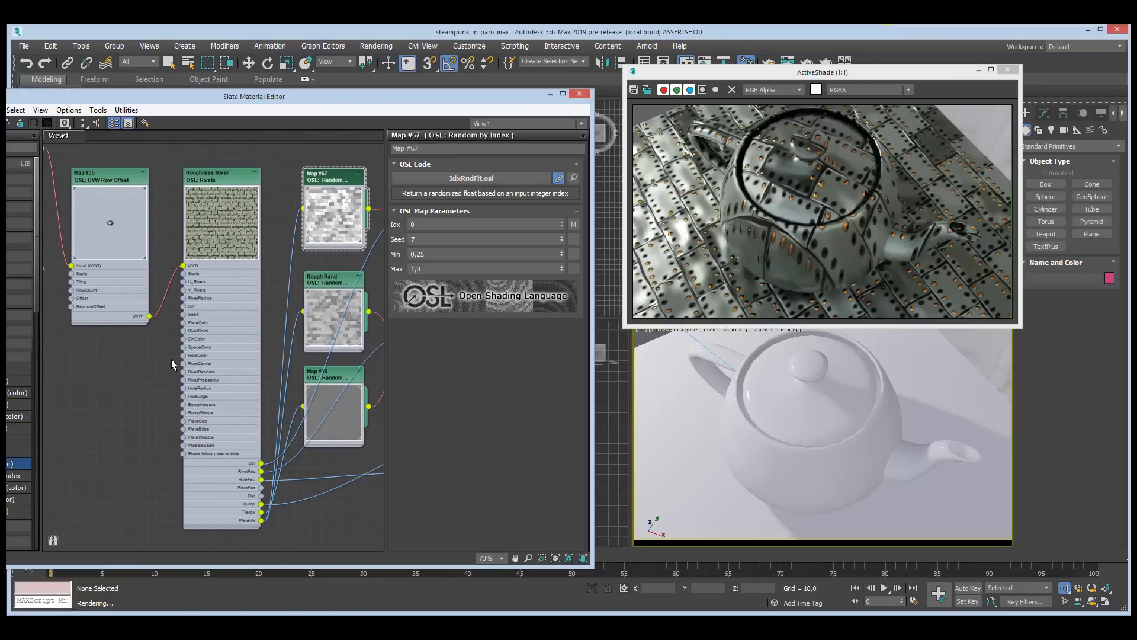
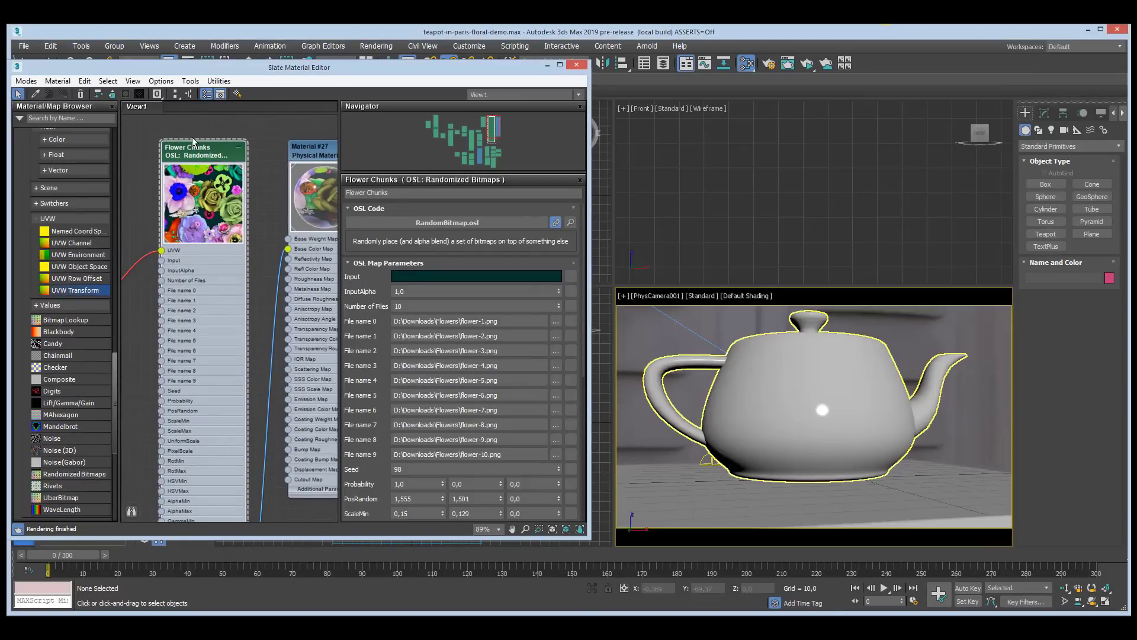
Start an ActiveShade render of the teapot, and look through the flower images available for the map's File name 0 without picking one.
click(807, 65)
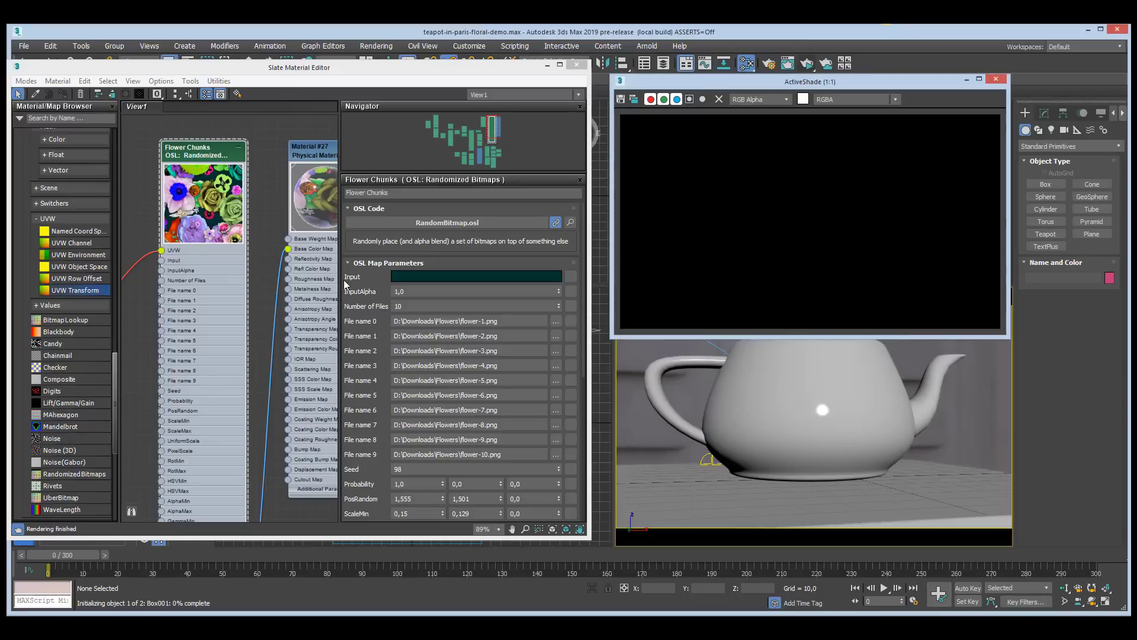
click(555, 321)
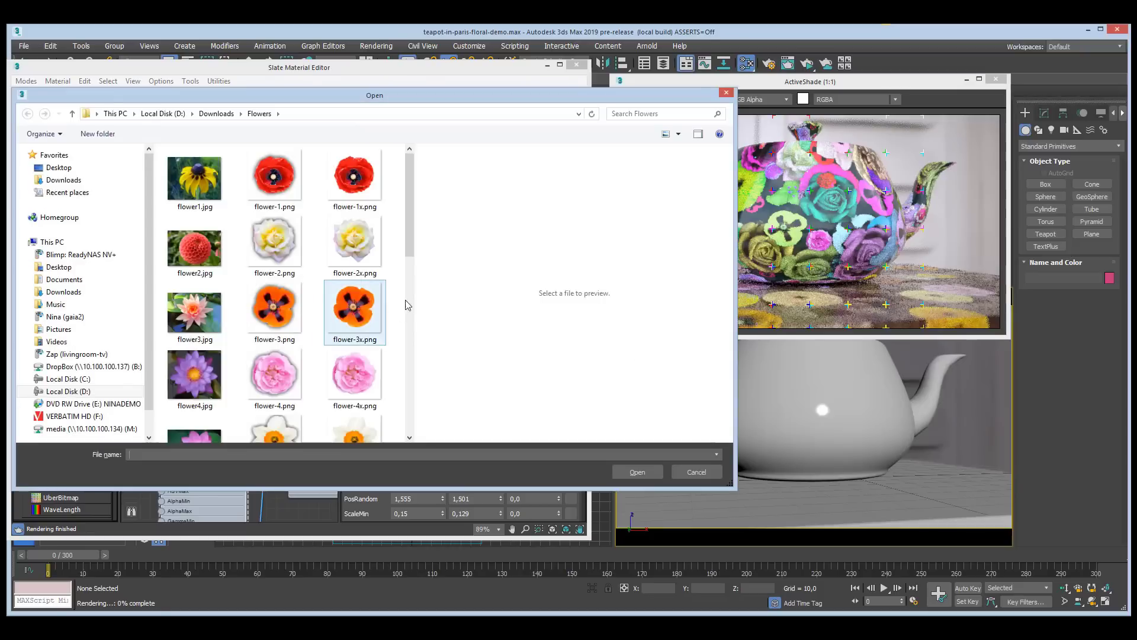
scroll(407, 250, down, 1)
scroll(407, 251, up, 1)
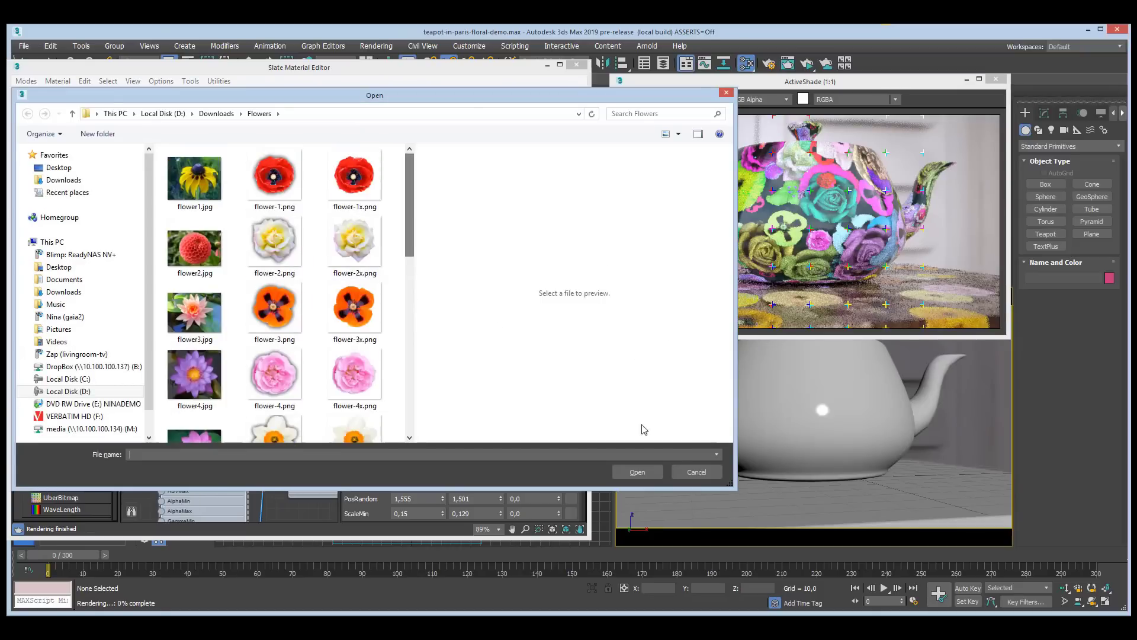
click(696, 472)
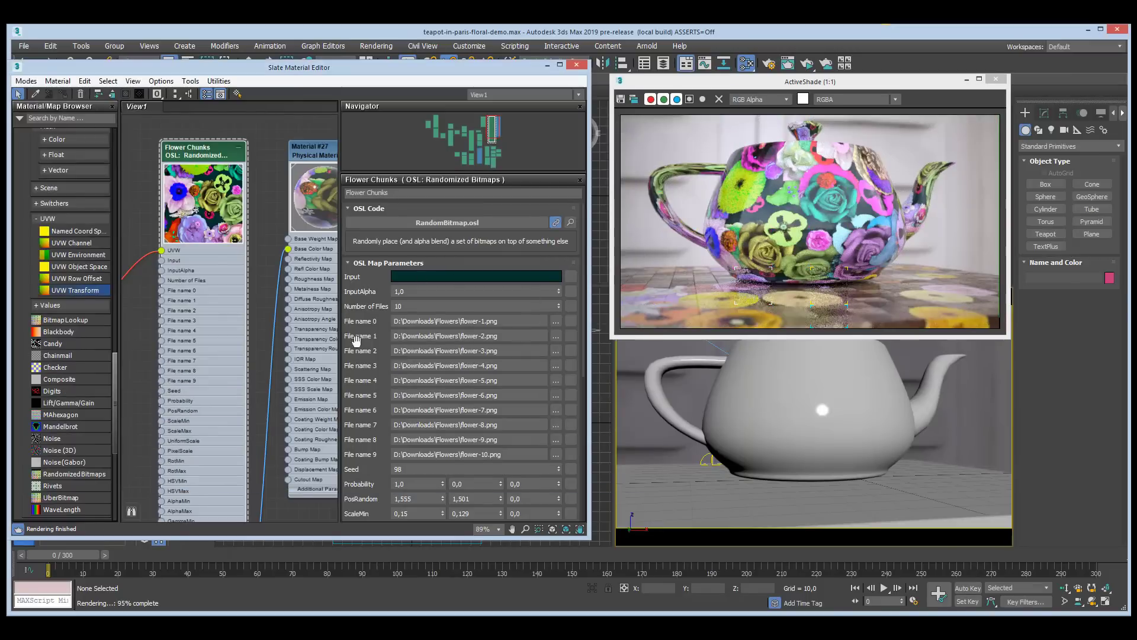
Try the Flower Chunks map with its Number of Files set to 1.
drag(363, 366, 361, 306)
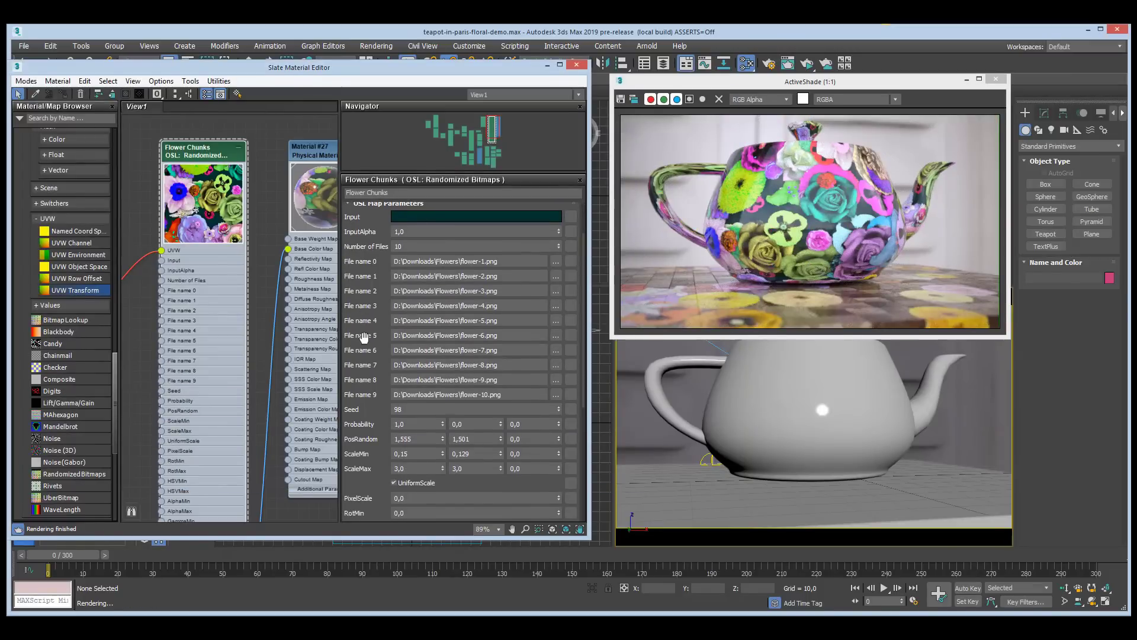
double_click(451, 248)
text(1)
key(Return)
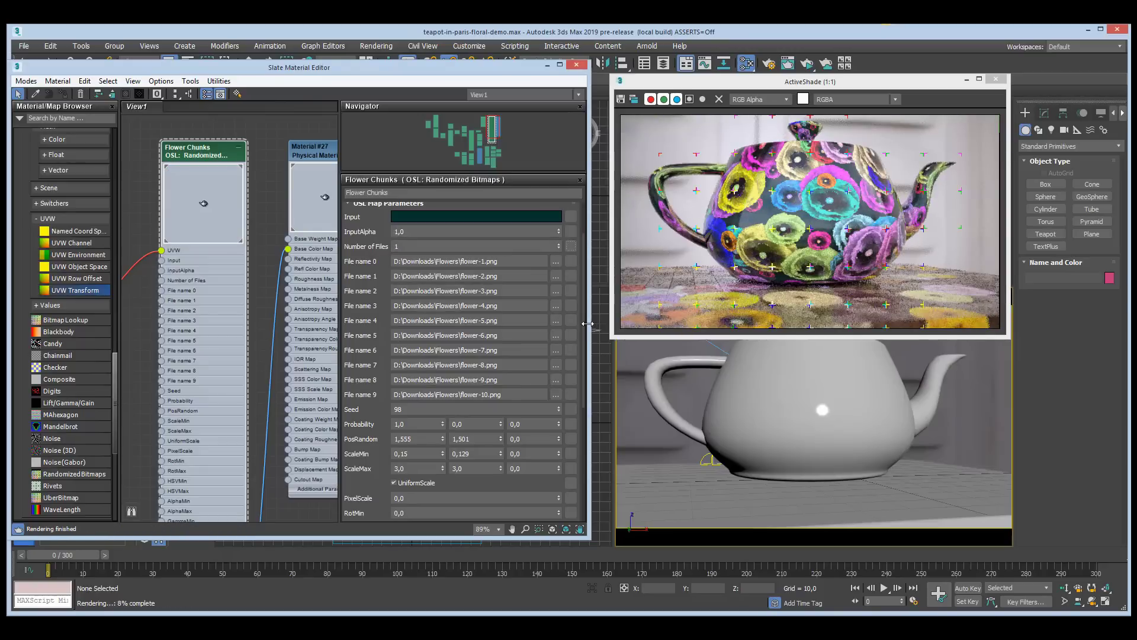
Set the first two HSVMin values to 0,0 and 1,0, and the first two HSVMax values to 0,0 and 1,0.
scroll(584, 326, down, 5)
double_click(408, 361)
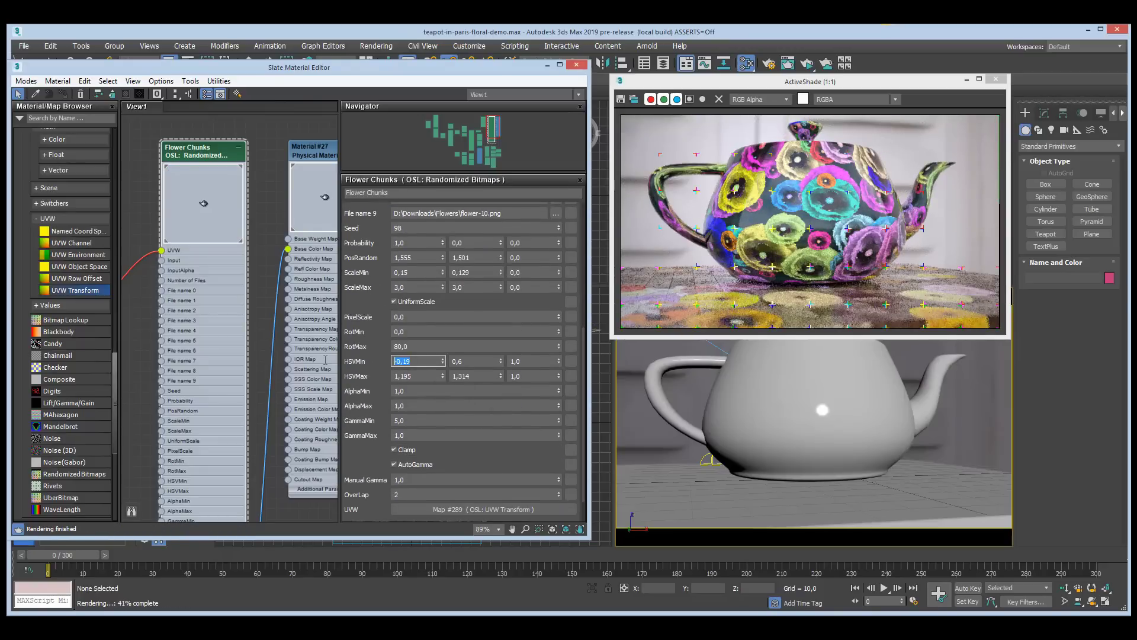
text(0)
key(Tab)
key(Tab)
key(Tab)
text(0)
key(Tab)
text(1)
key(Return)
key(shift+Tab)
key(shift+Tab)
key(shift+Tab)
text(1)
key(Tab)
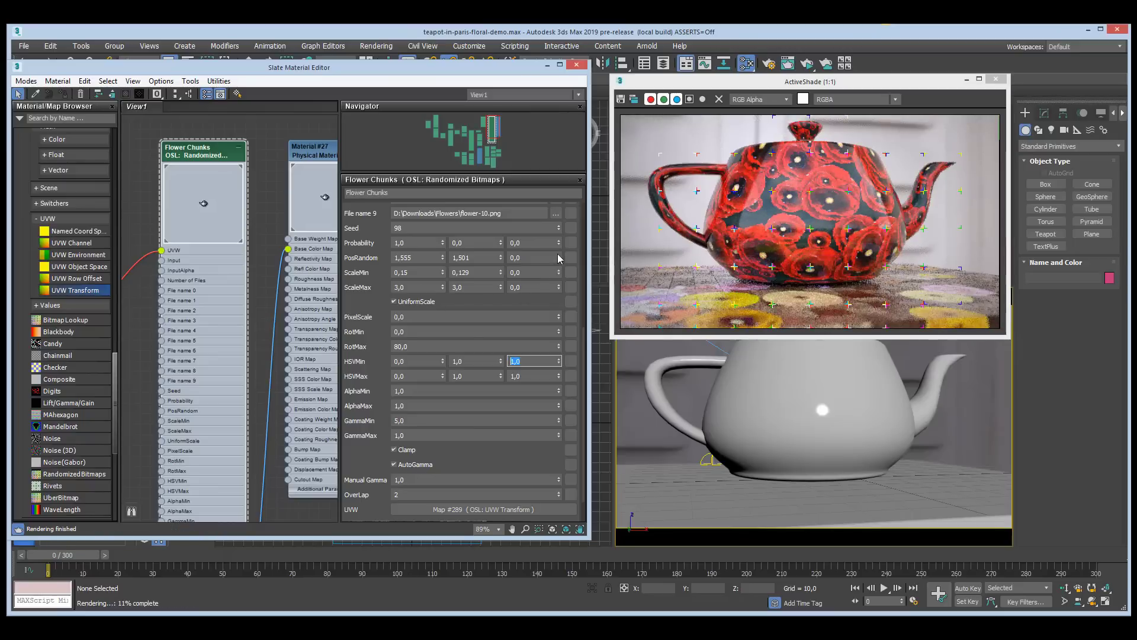
Set the Flower Chunks map's Number of Files to 5 and step its Seed up to 103.
scroll(382, 243, up, 5)
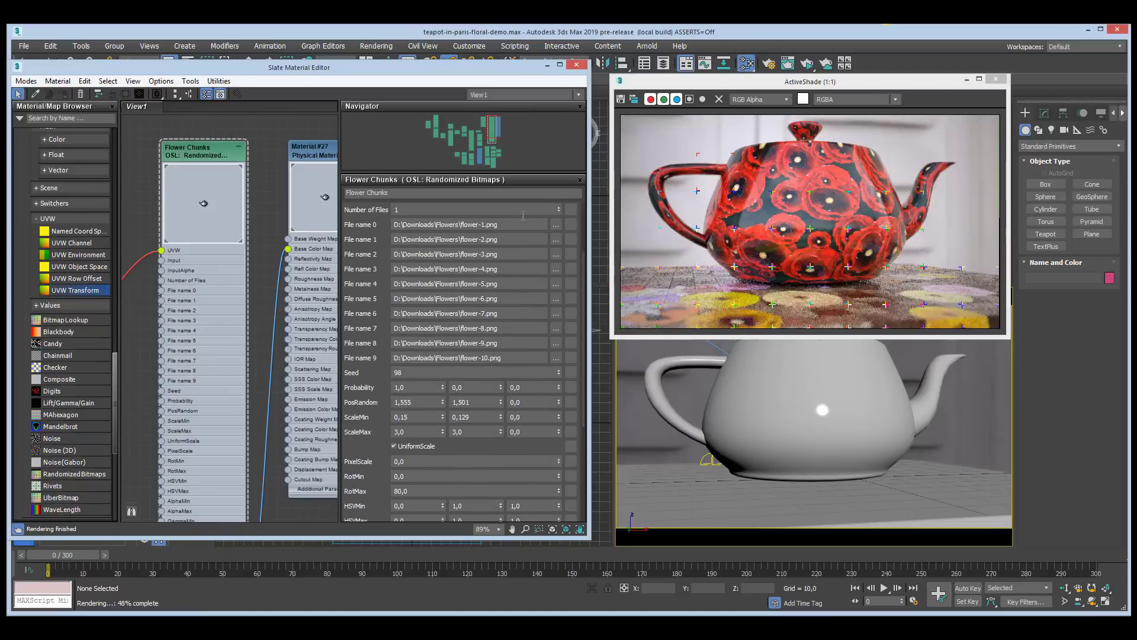
double_click(483, 211)
text(5)
key(Return)
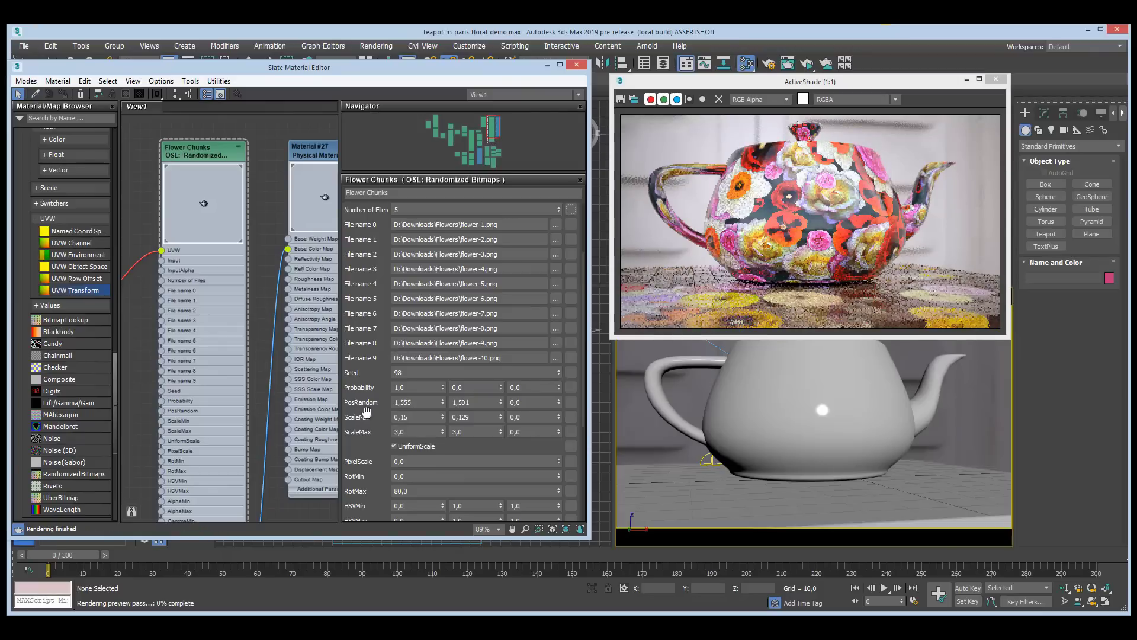
scroll(361, 413, down, 1)
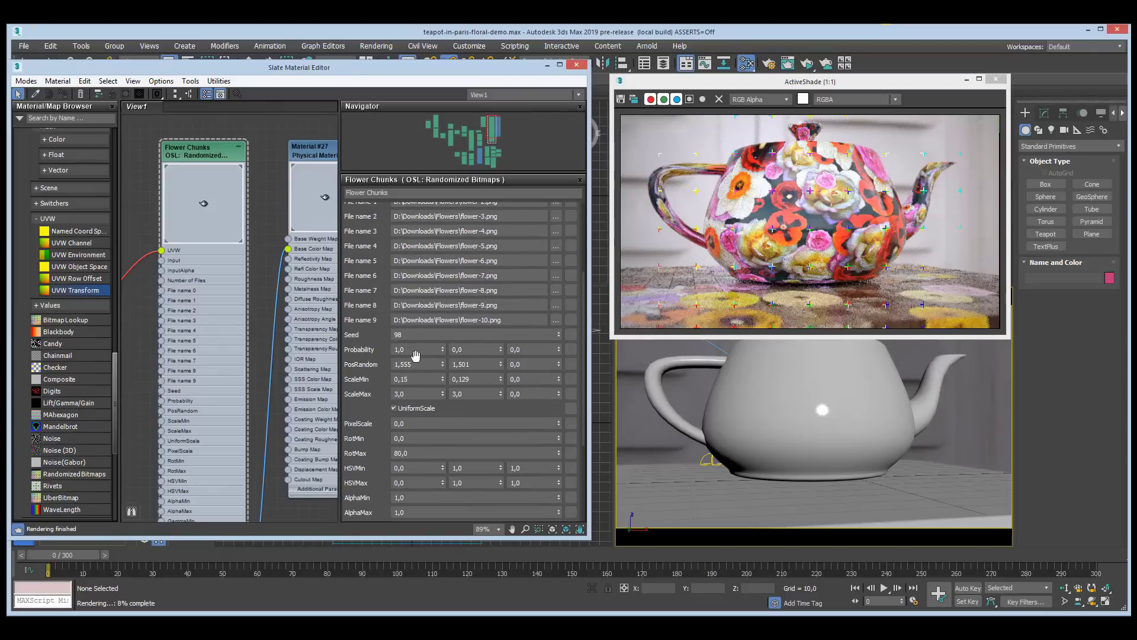
double_click(559, 337)
triple_click(559, 332)
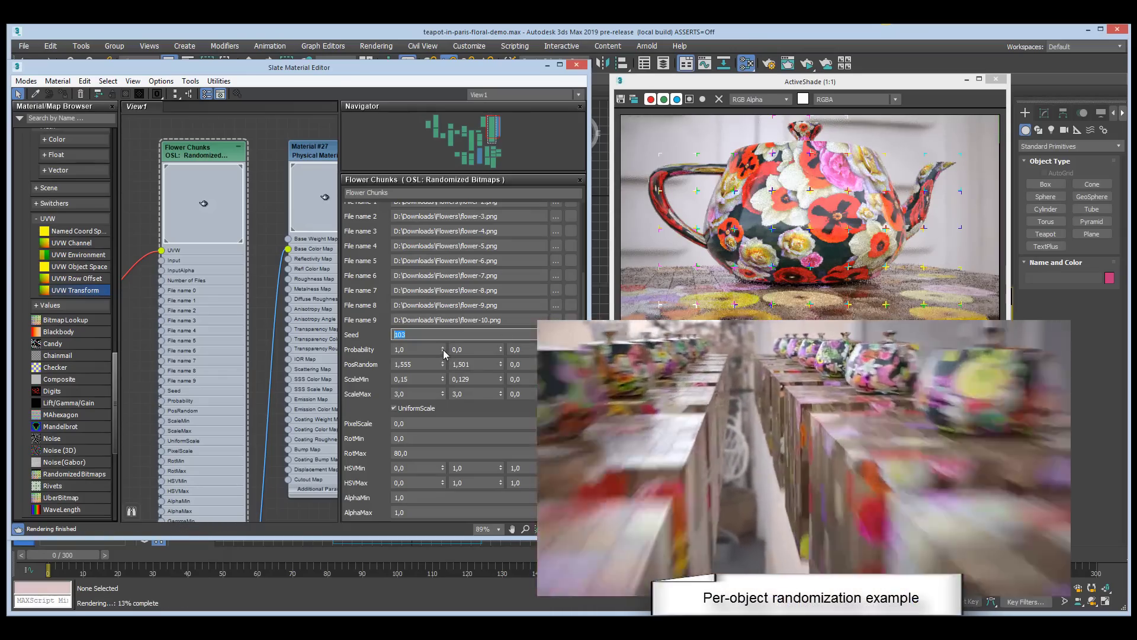
Try a first Probability value of 0,23 together with 1,0 for the first two ScaleMax values.
drag(443, 349, 442, 400)
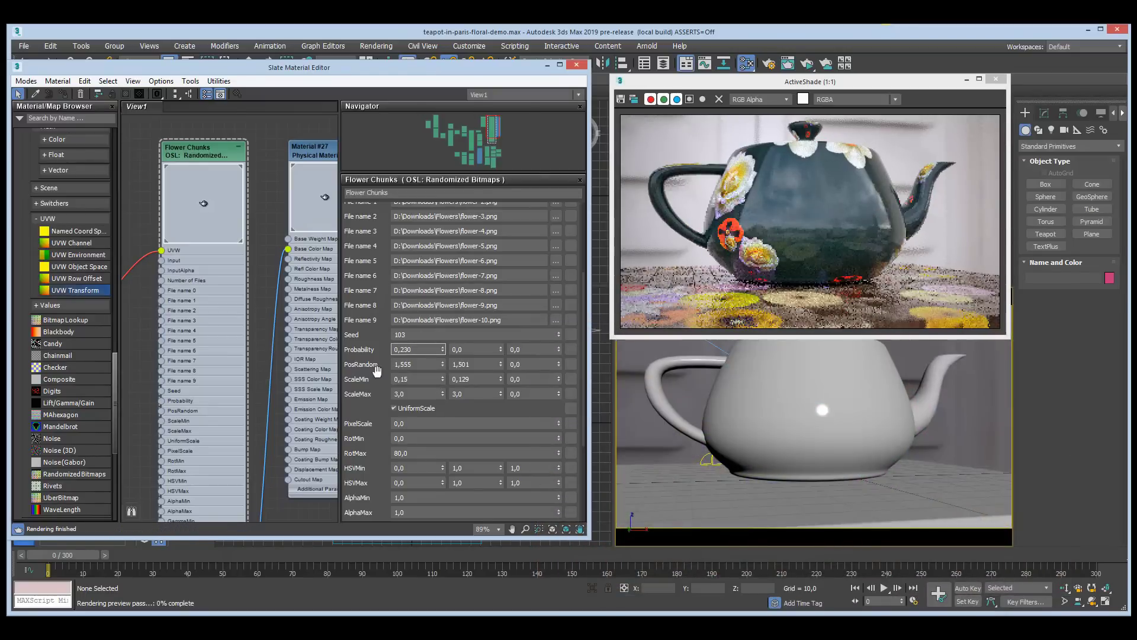
double_click(418, 394)
text(1)
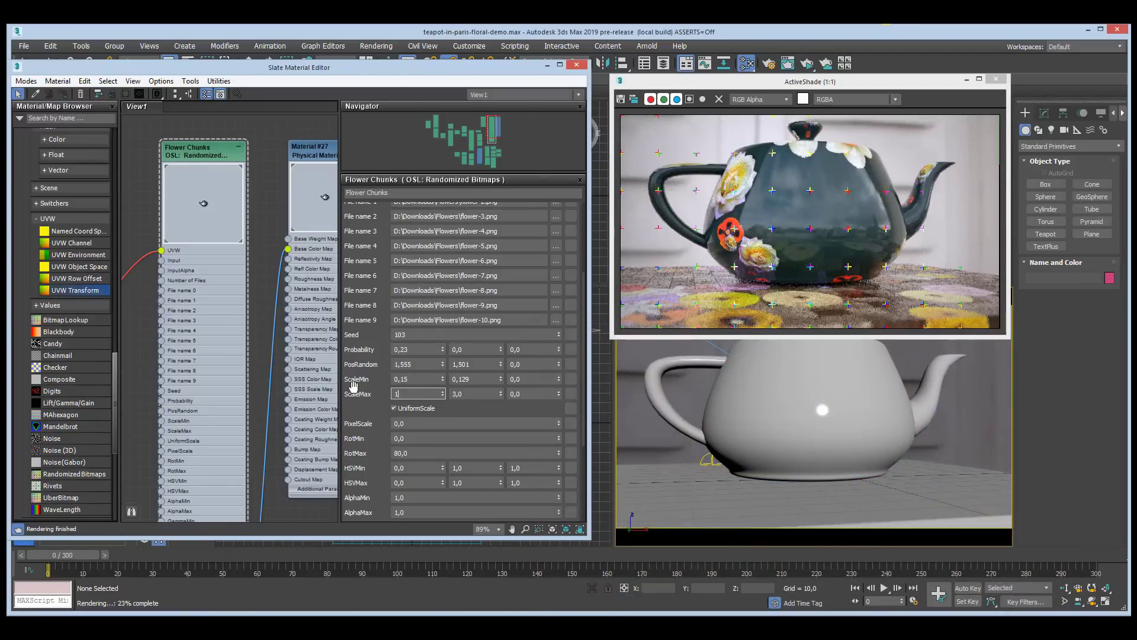
key(Tab)
text(1)
key(Tab)
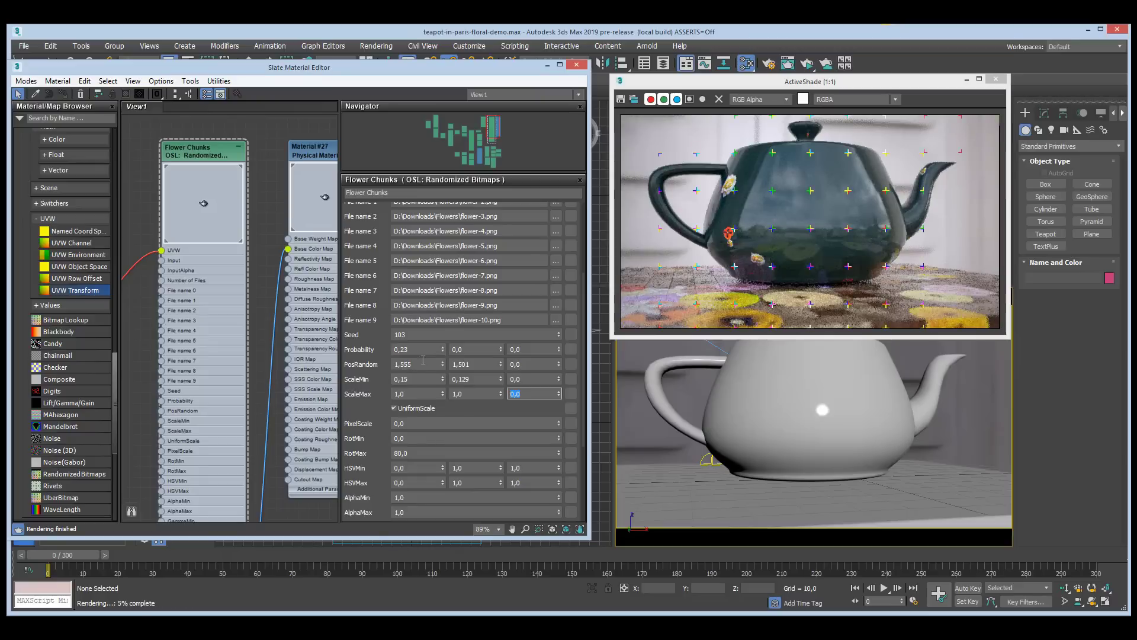
Raise the first Probability value to 1,0, and orbit the camera view to look at the teapot from higher up.
drag(444, 351, 444, 320)
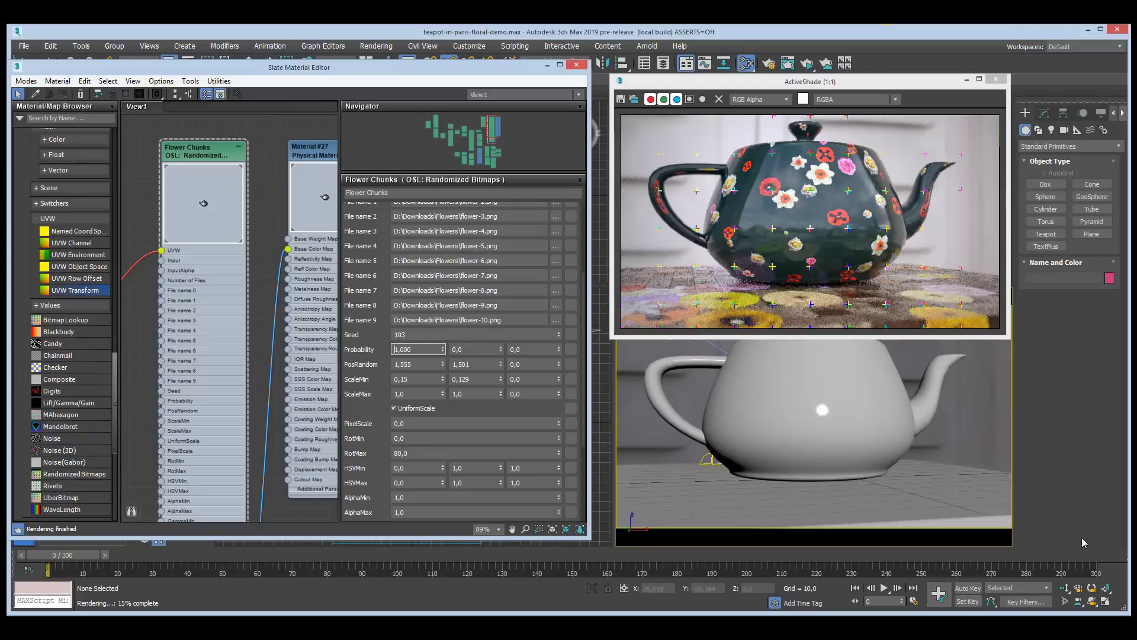
click(1093, 601)
drag(830, 419, 840, 448)
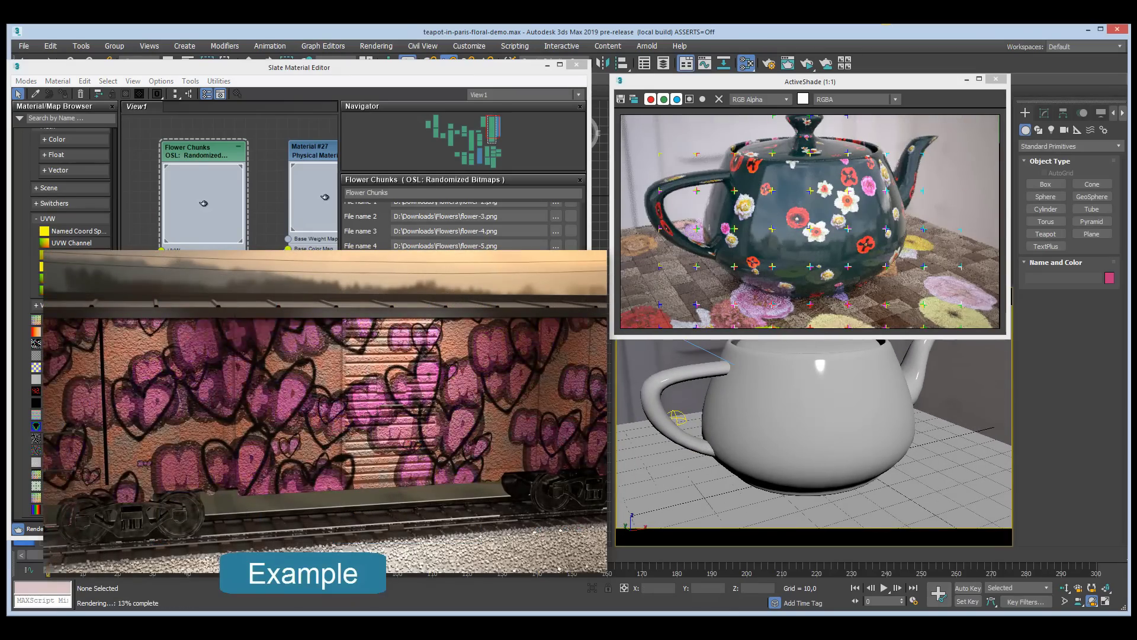
Set the first two ScaleMax values of the Flower Chunks map to 3,0.
scroll(468, 231, down, 1)
scroll(467, 230, down, 1)
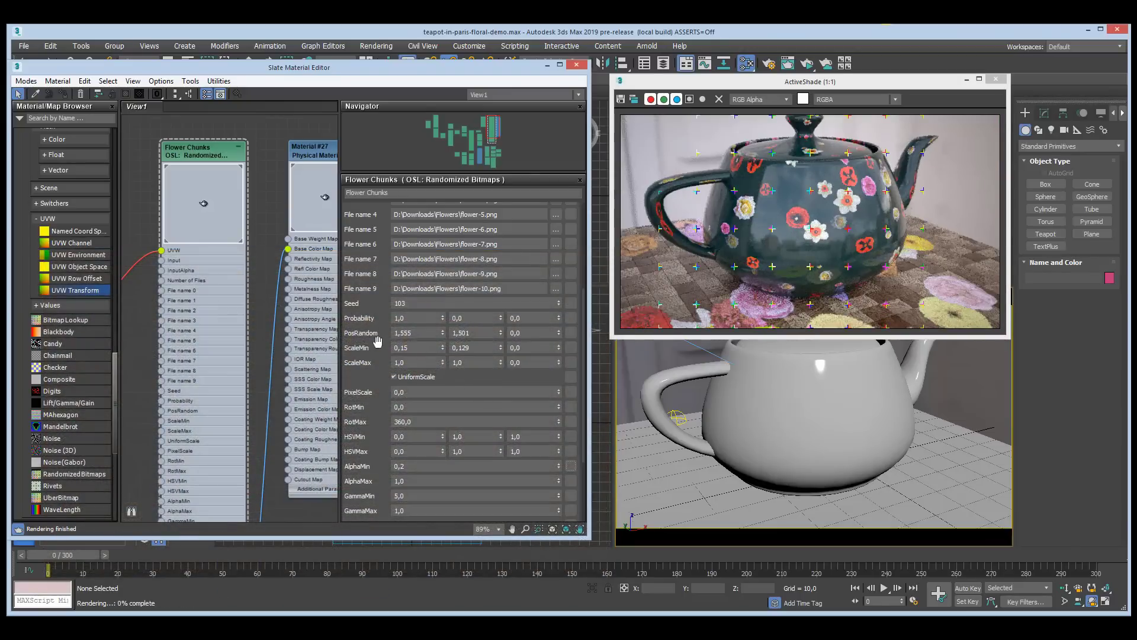
click(424, 362)
text(3)
key(Tab)
text(3)
key(Tab)
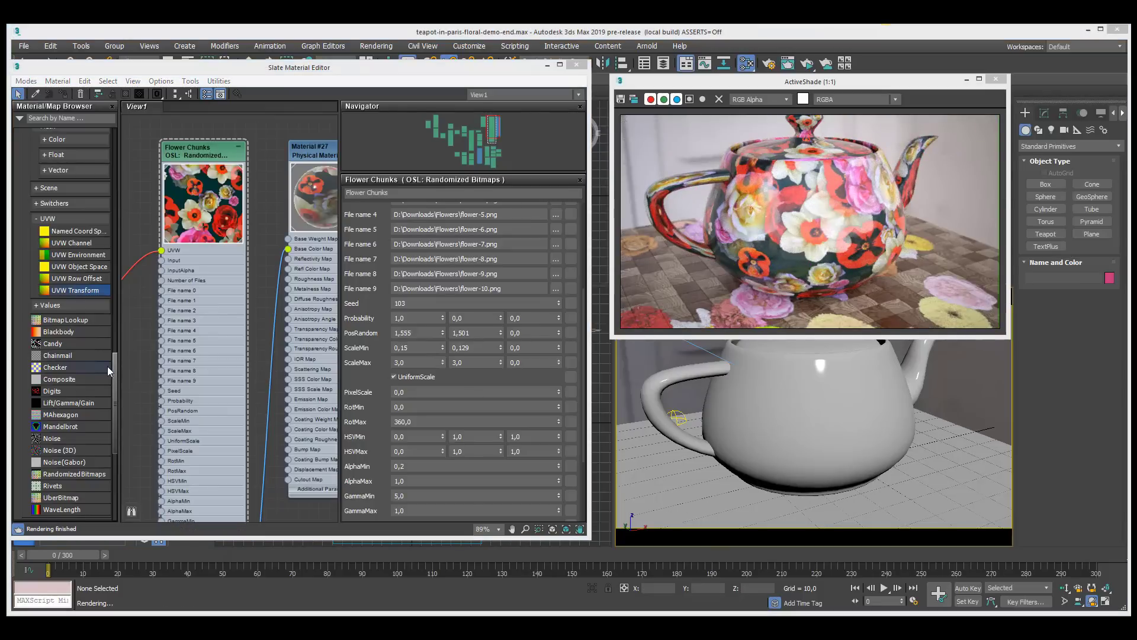
Expand the OSL Switchers, Scene, and Math Vector, Float and Color groups, and examine which OSL maps are available.
drag(113, 368, 115, 390)
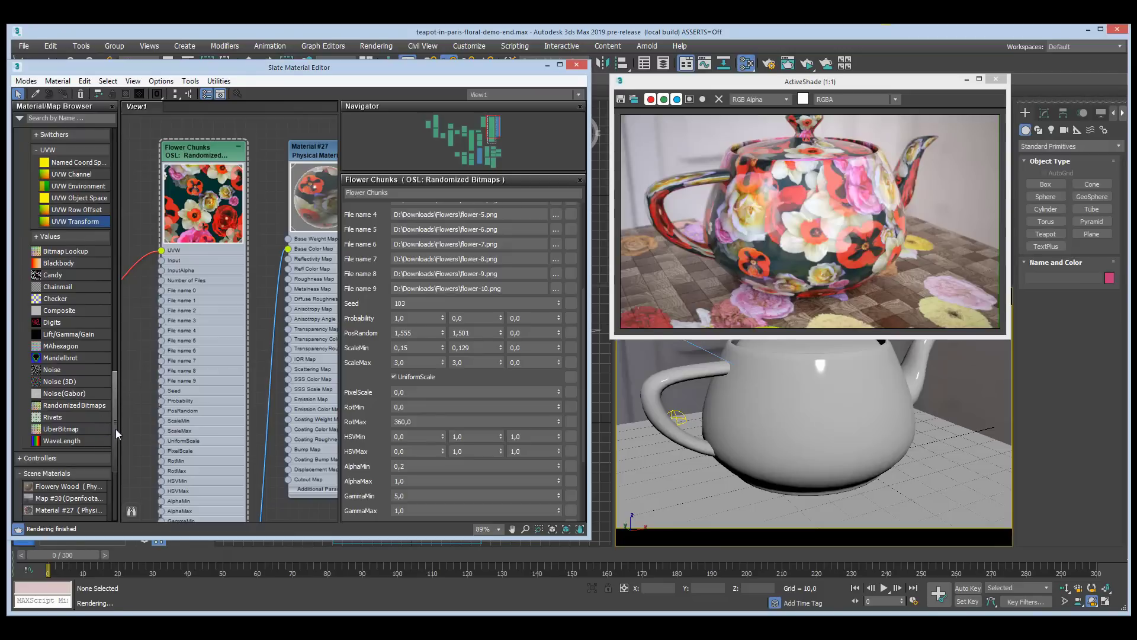
scroll(116, 429, up, 2)
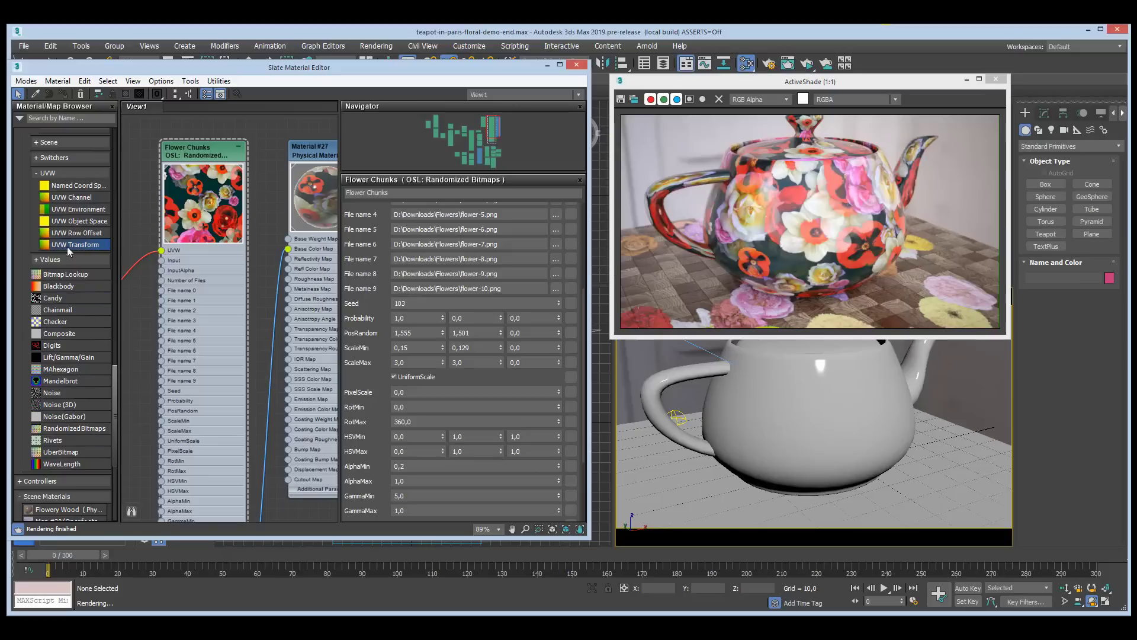
drag(117, 395, 121, 359)
click(58, 278)
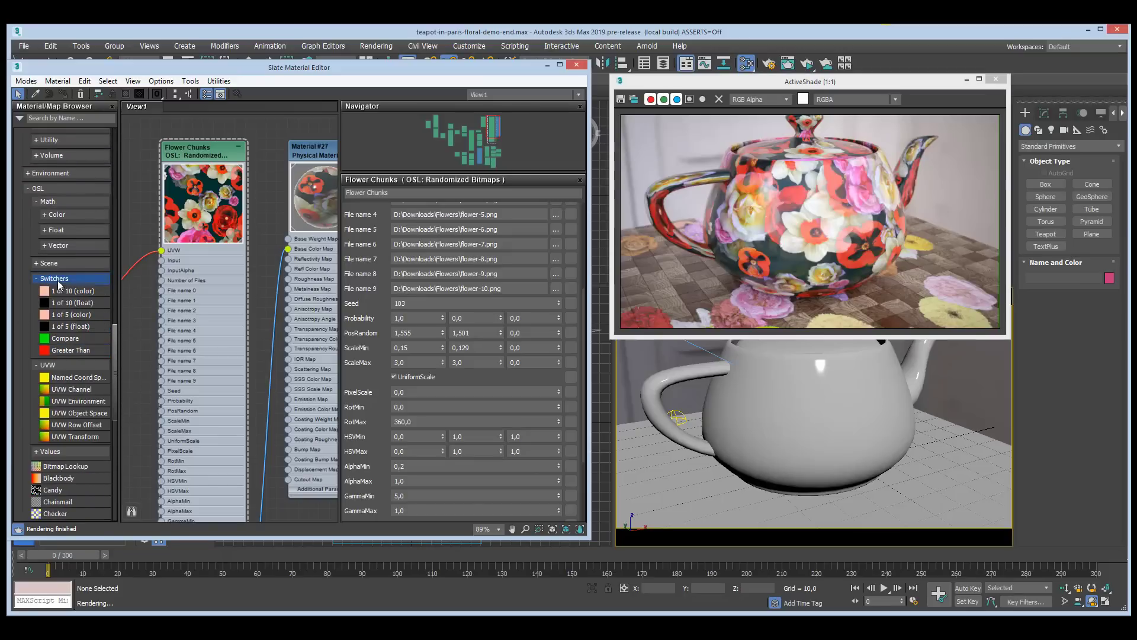
click(56, 262)
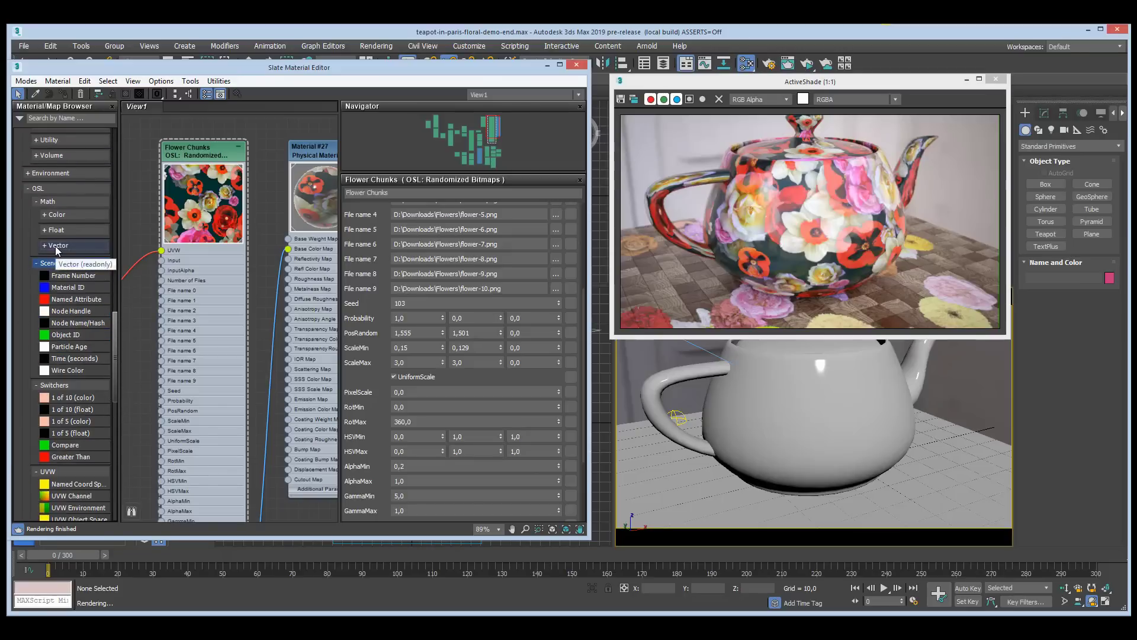
click(55, 245)
click(56, 230)
click(55, 215)
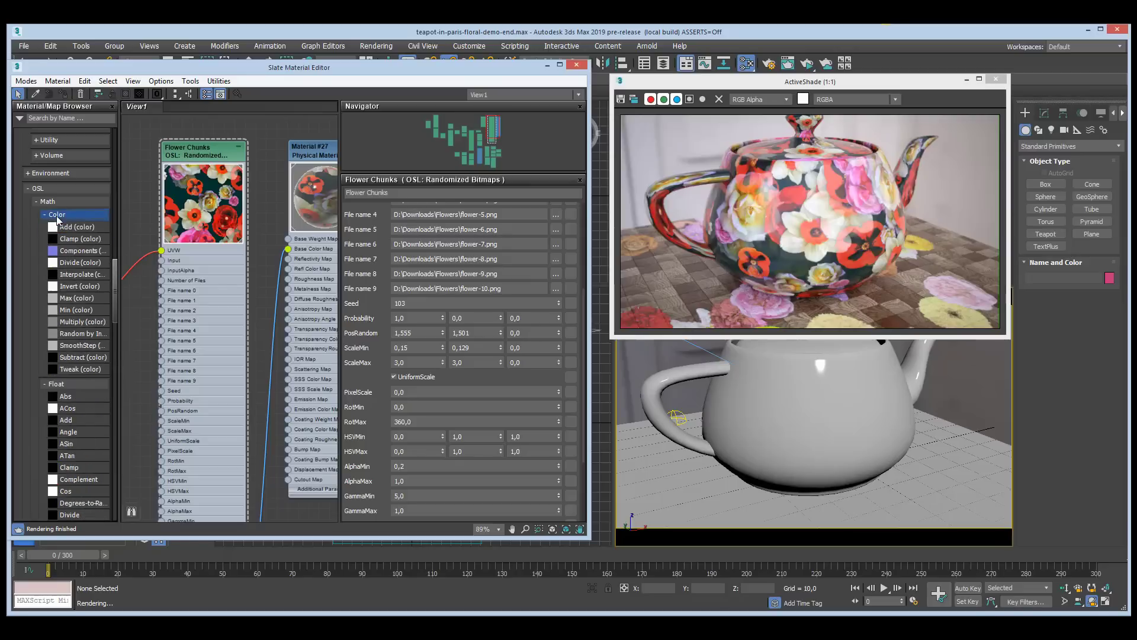
drag(115, 271, 125, 379)
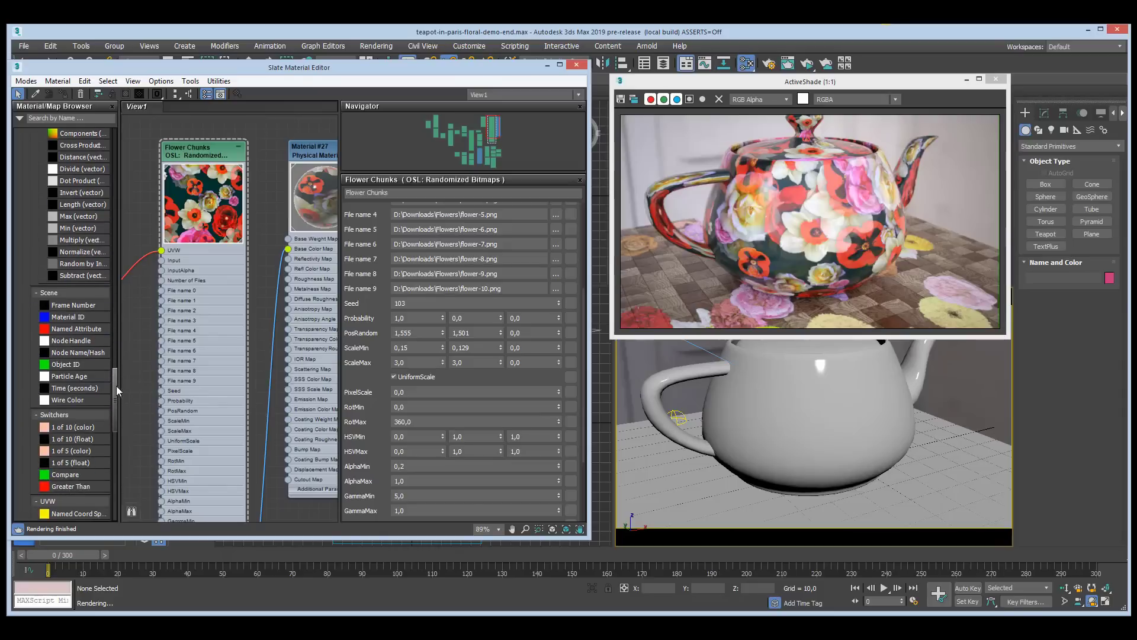
drag(115, 379, 115, 408)
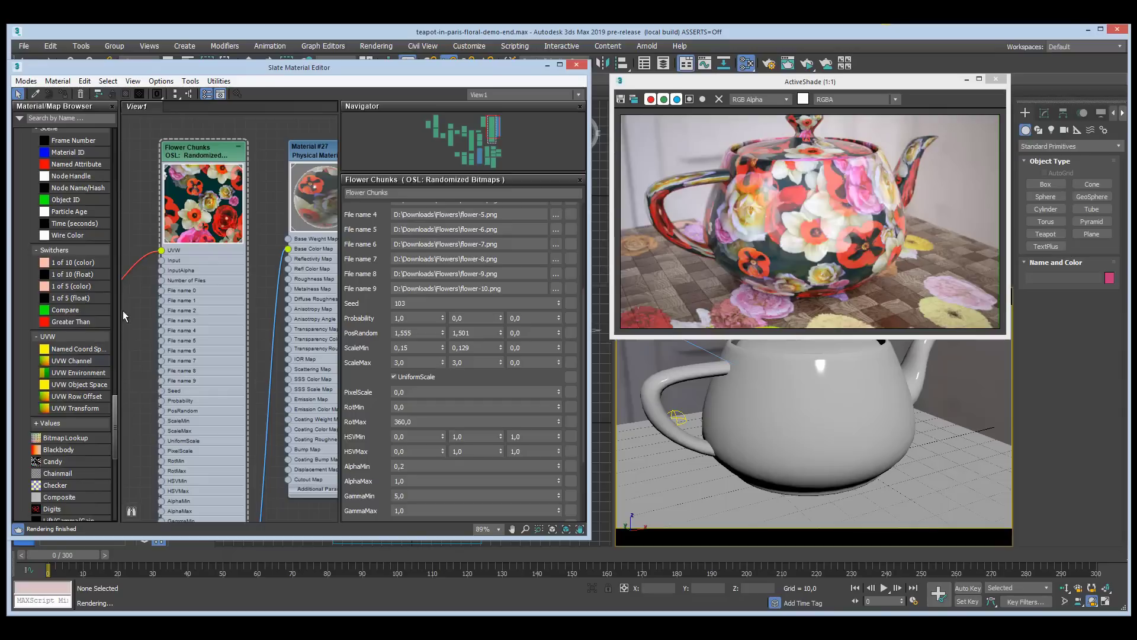
mouse_move(116, 411)
mouse_down()
mouse_move(123, 318)
mouse_move(119, 418)
mouse_up()
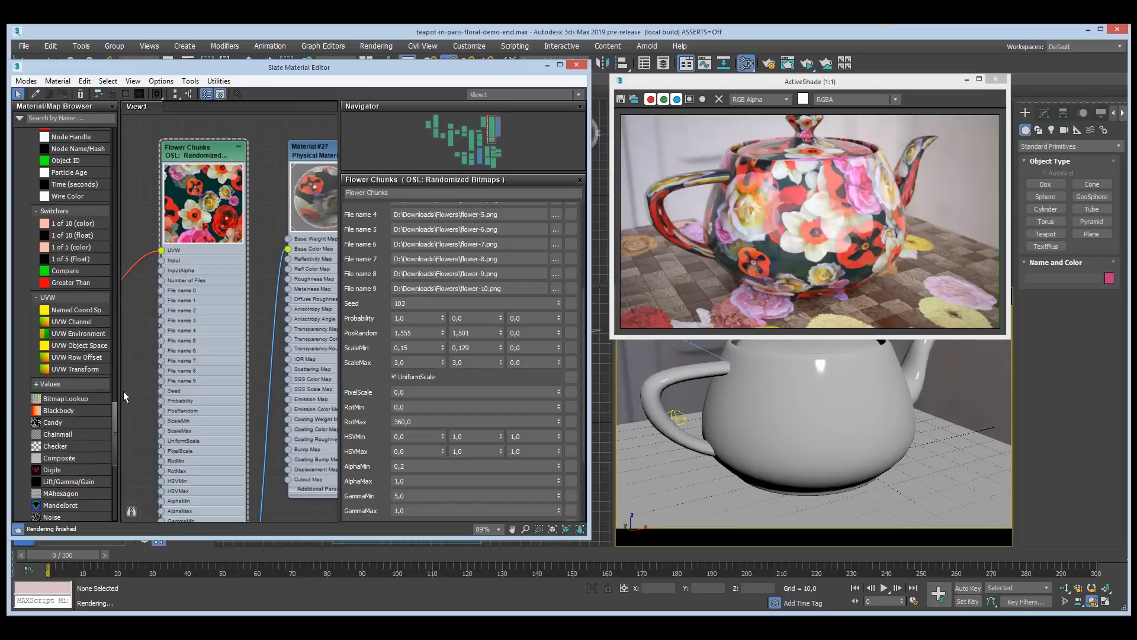
scroll(115, 421, up, 5)
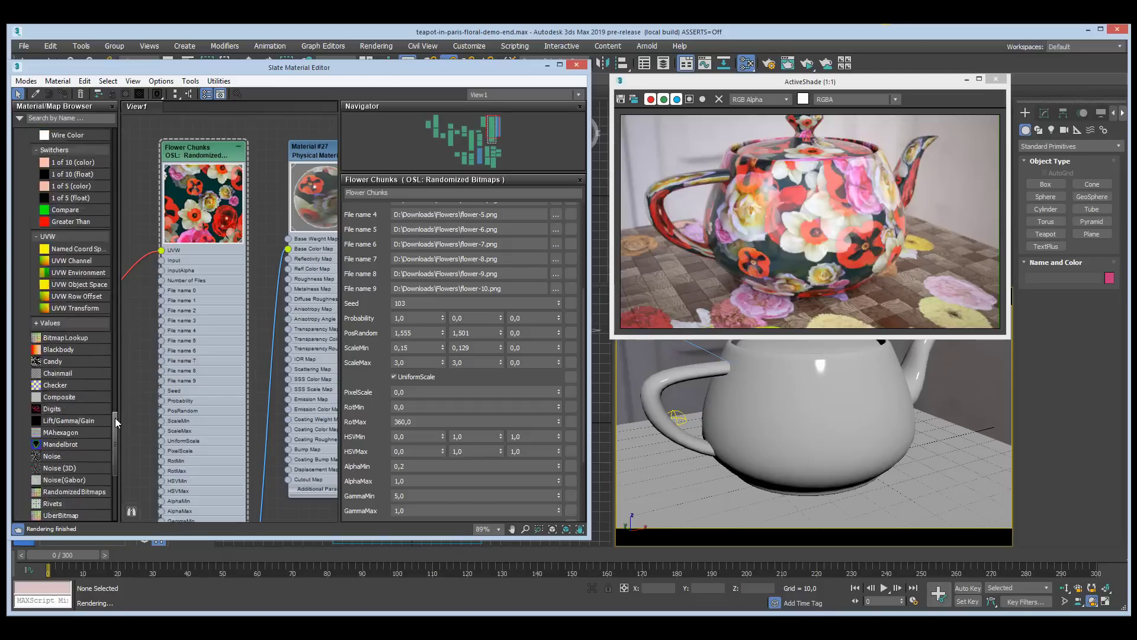
middle_drag(145, 375, 144, 387)
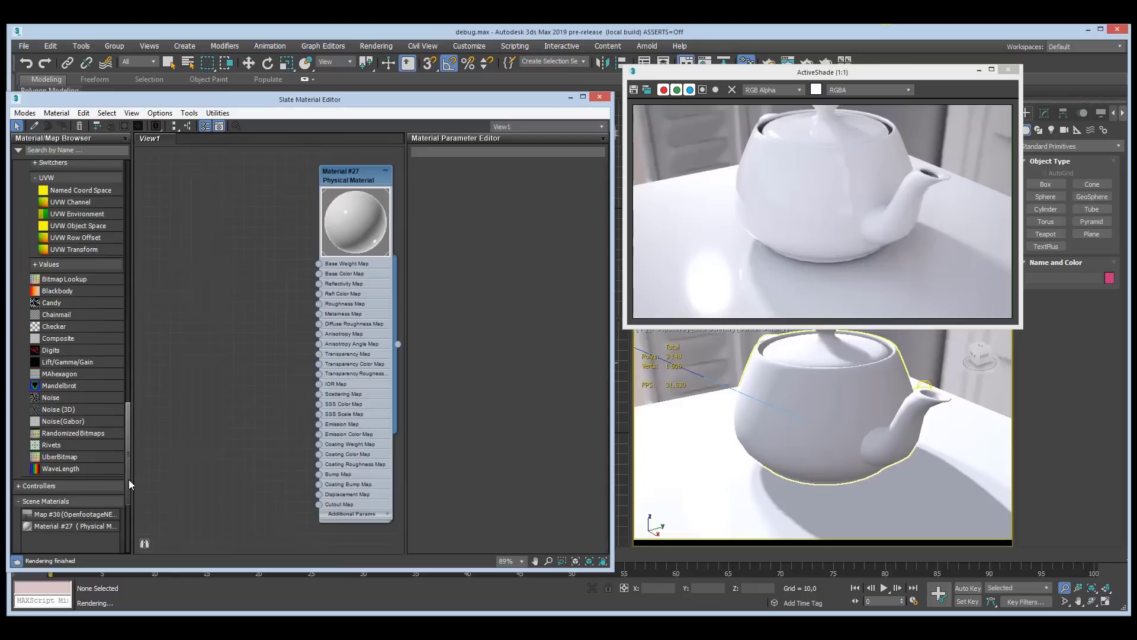
Add a generic OSL Map node to the empty area of the graph beside the Physical Material.
scroll(129, 479, up, 3)
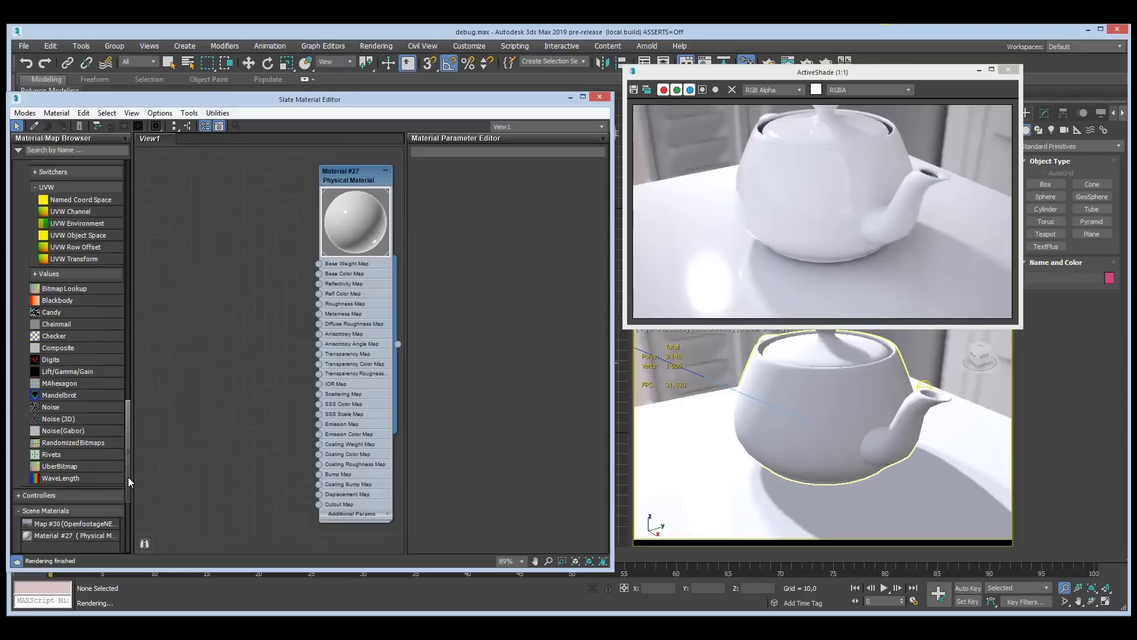
drag(128, 477, 137, 289)
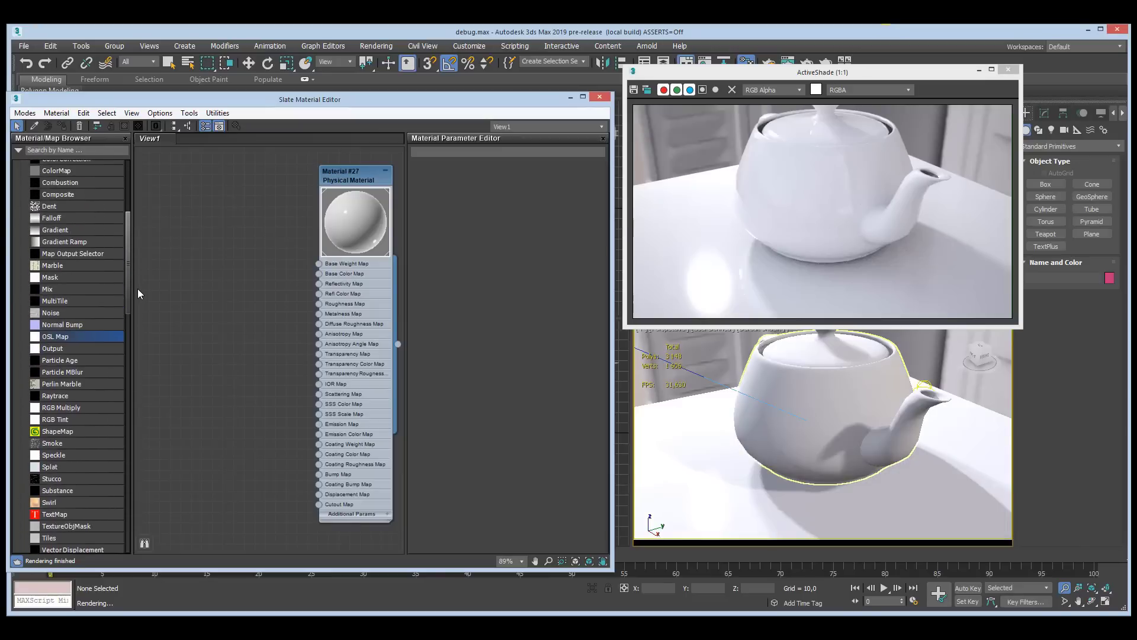
drag(67, 342, 228, 219)
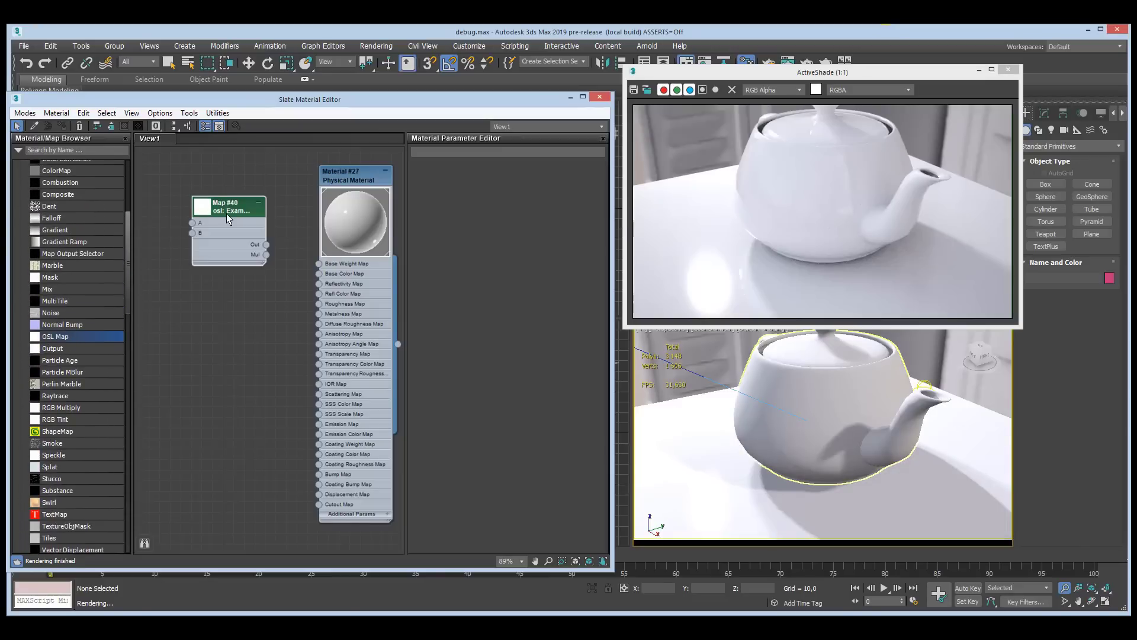
Enlarge the generic OSL map's preview and load wiggles.osl from the osl-shaders-master folder into it.
double_click(198, 207)
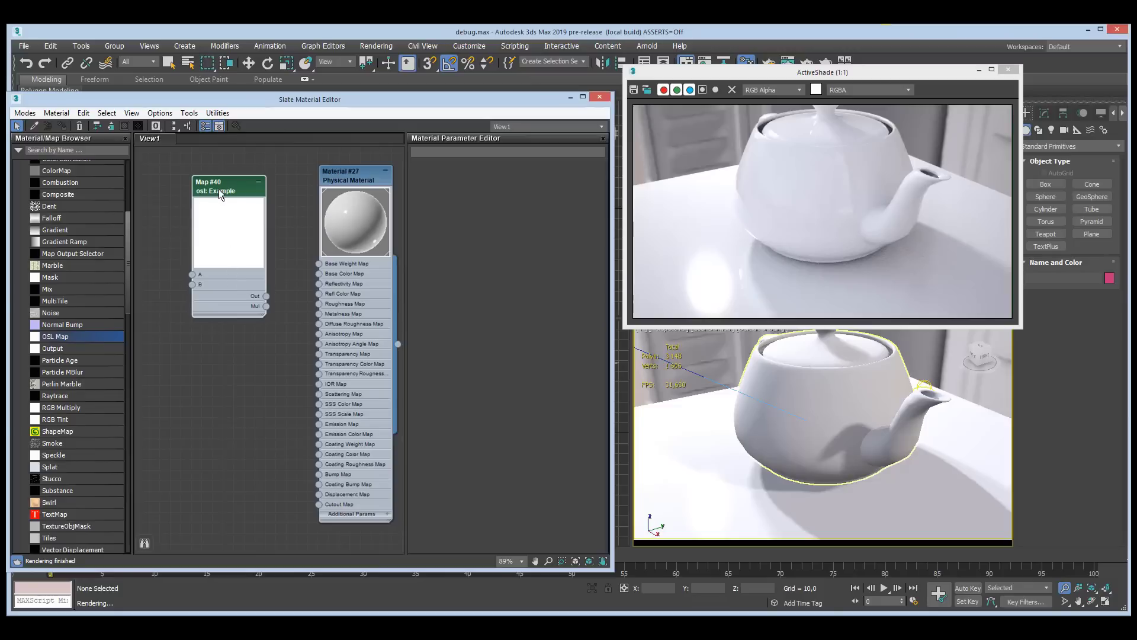
click(221, 189)
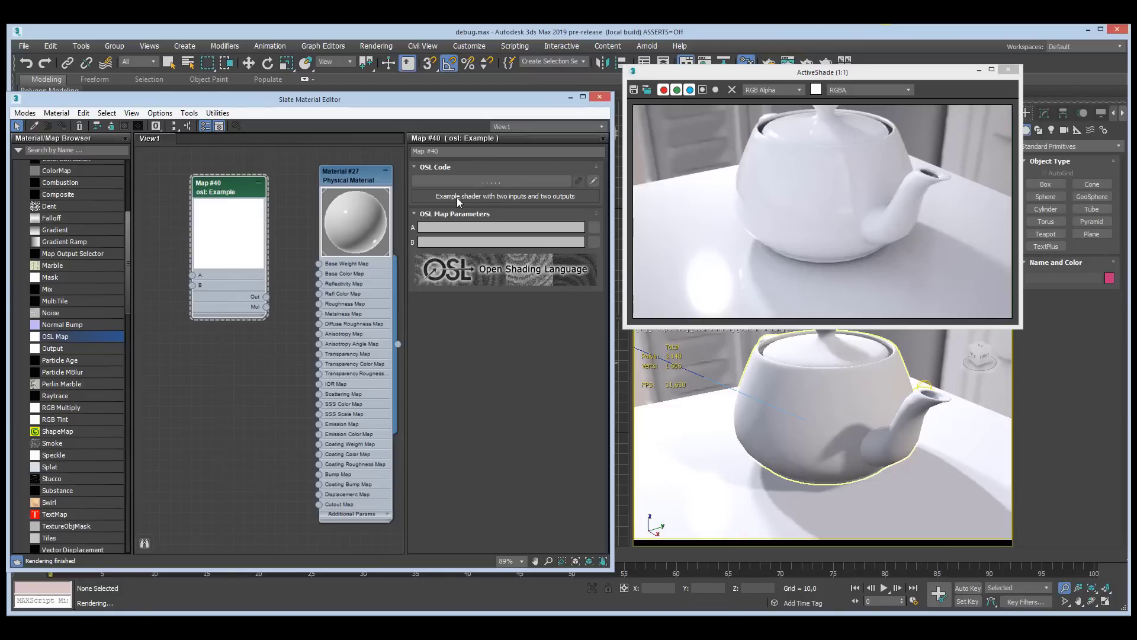
click(491, 180)
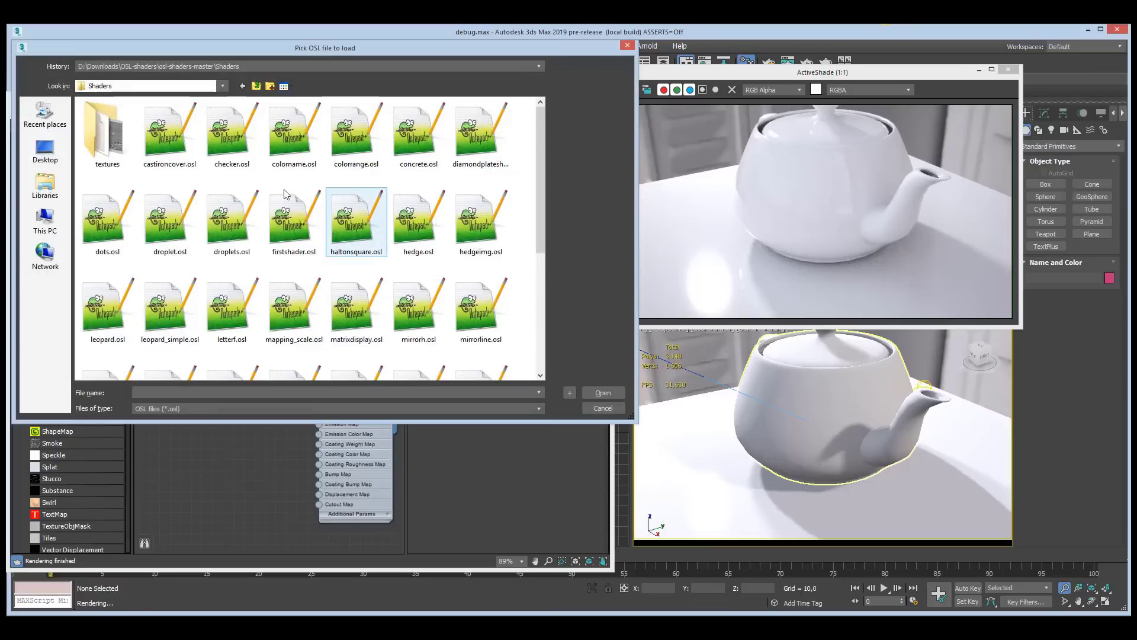
click(256, 87)
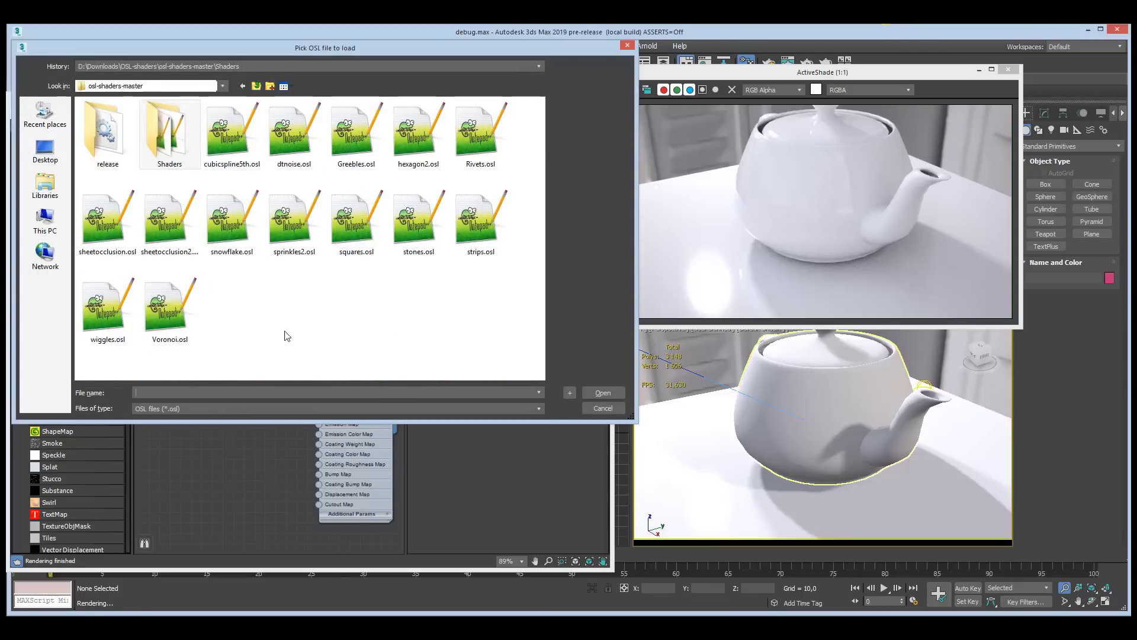
double_click(105, 328)
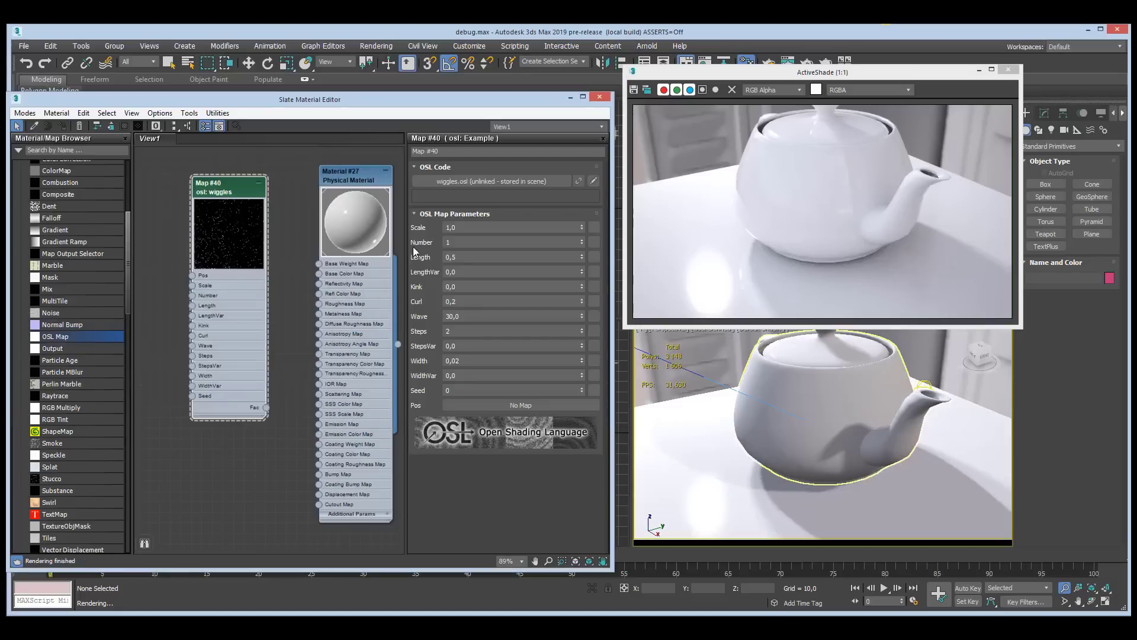
Wire the wiggles map's Fac output to Base Color Map, with Scale set to 0,02 and Curl to 0,680.
double_click(453, 228)
text(0,02)
key(Return)
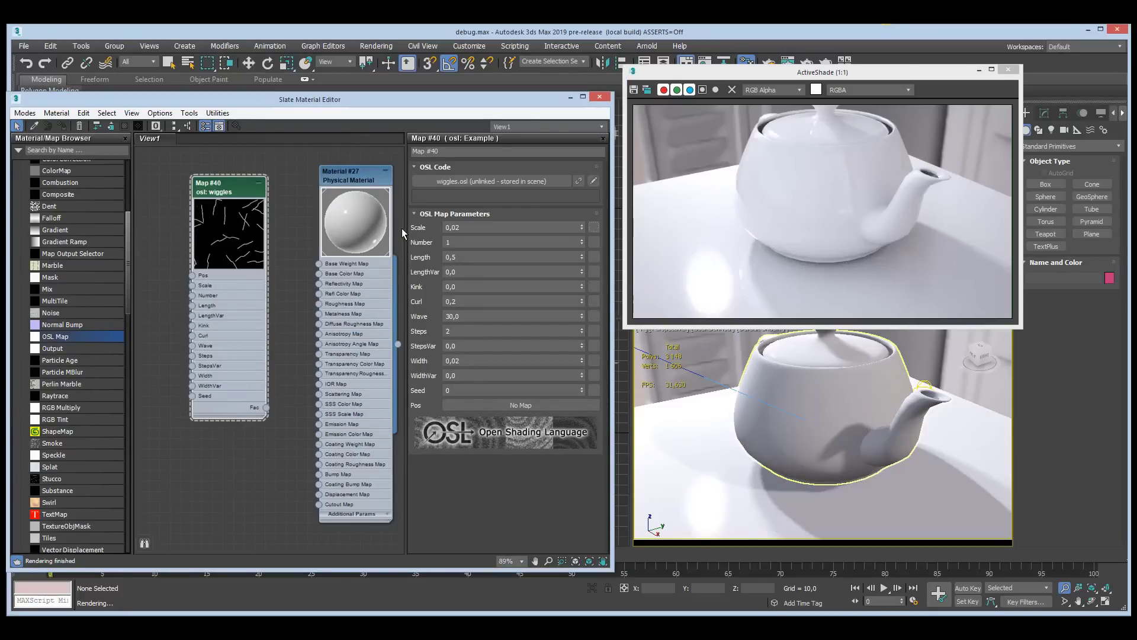
drag(267, 408, 320, 275)
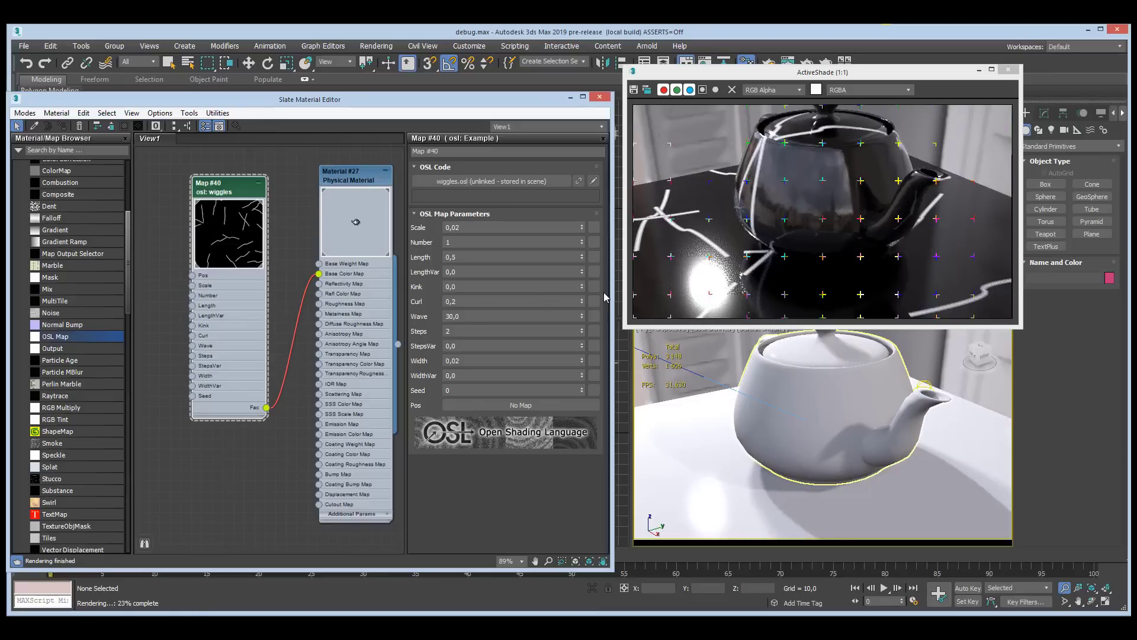
drag(582, 301, 583, 273)
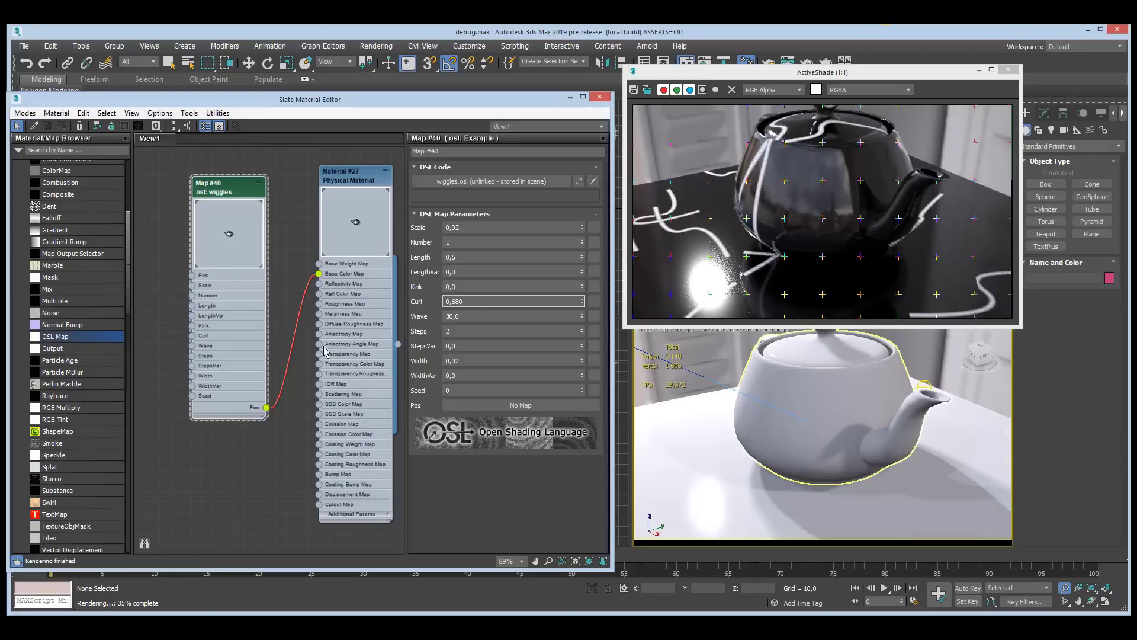
Load stones.osl in place of the wiggles shader and inspect the pattern up close and on the whole teapot and table.
click(514, 180)
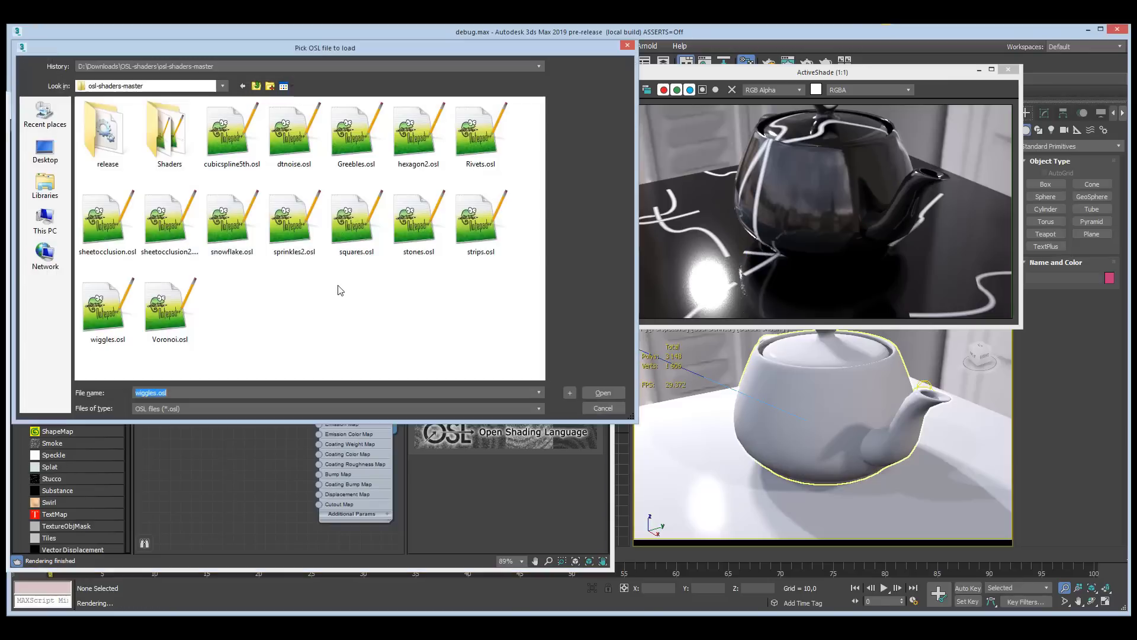
double_click(406, 228)
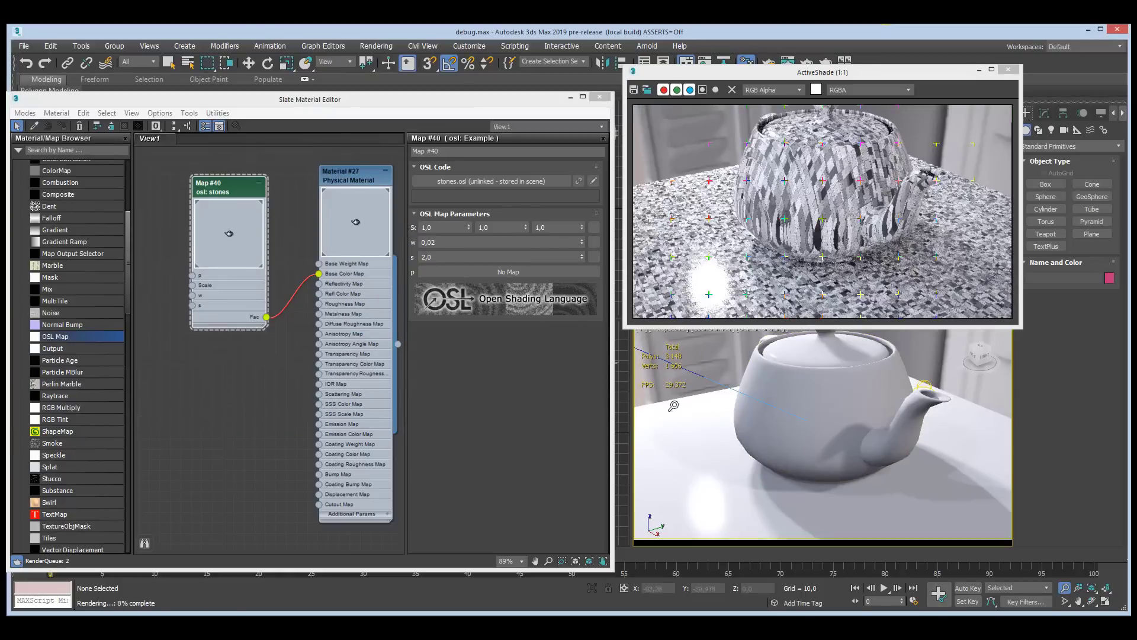
drag(678, 449, 683, 392)
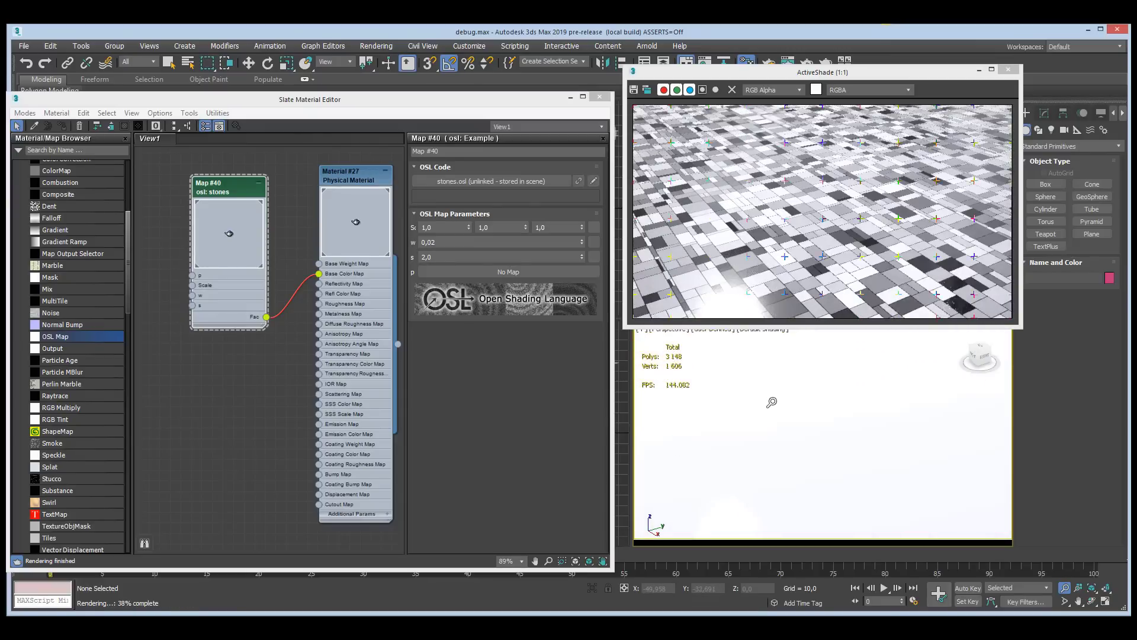
drag(771, 402, 761, 472)
mouse_move(761, 473)
middle_down()
mouse_move(752, 450)
mouse_move(751, 470)
mouse_move(767, 469)
mouse_move(756, 464)
middle_up()
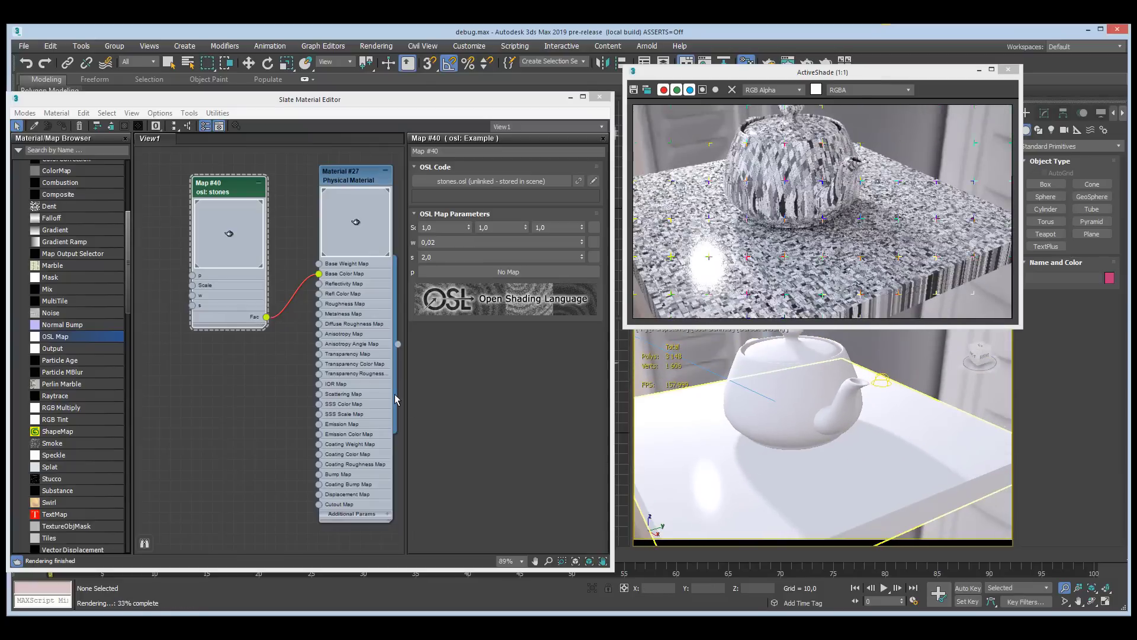
Add a second OSL Map node below the stones map and load leopard.osl from the Shaders folder into it.
drag(62, 336, 179, 378)
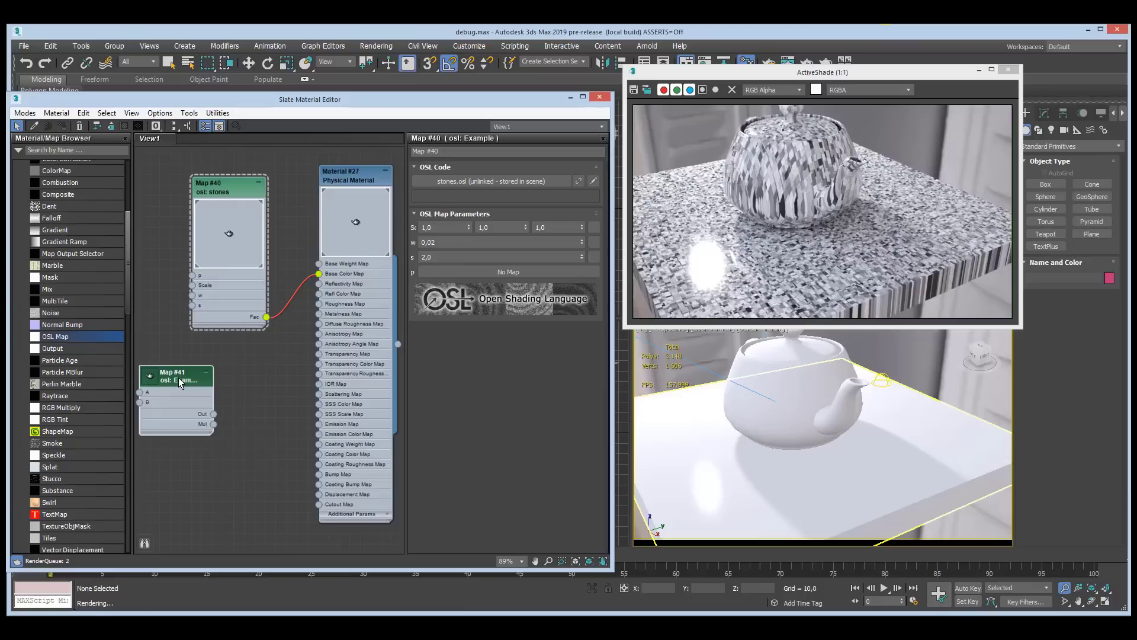
double_click(179, 377)
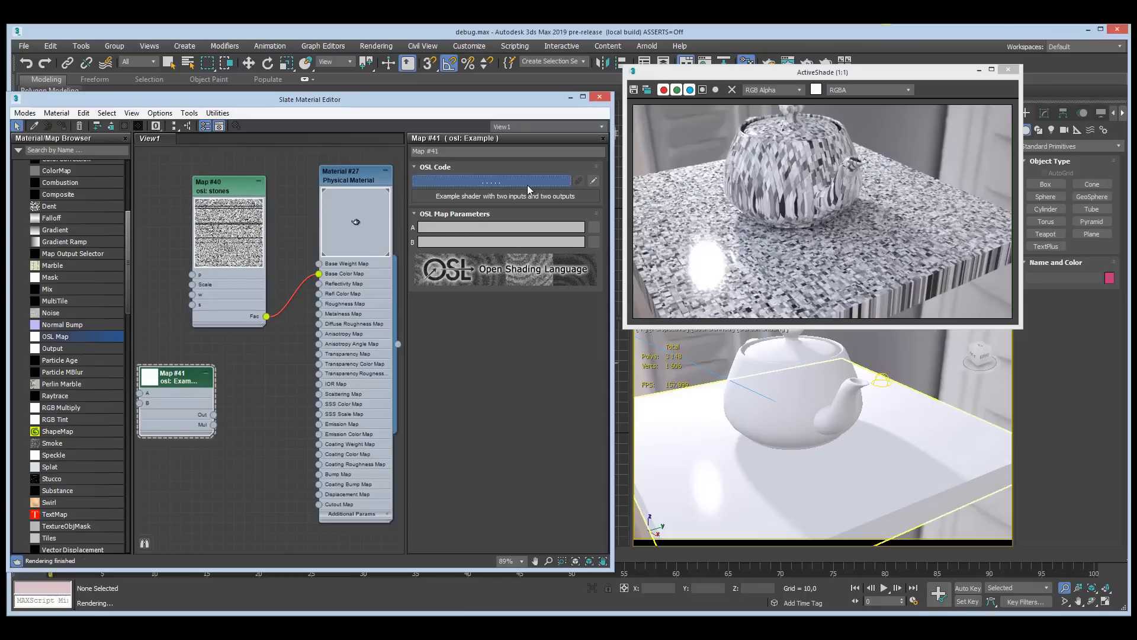
click(491, 183)
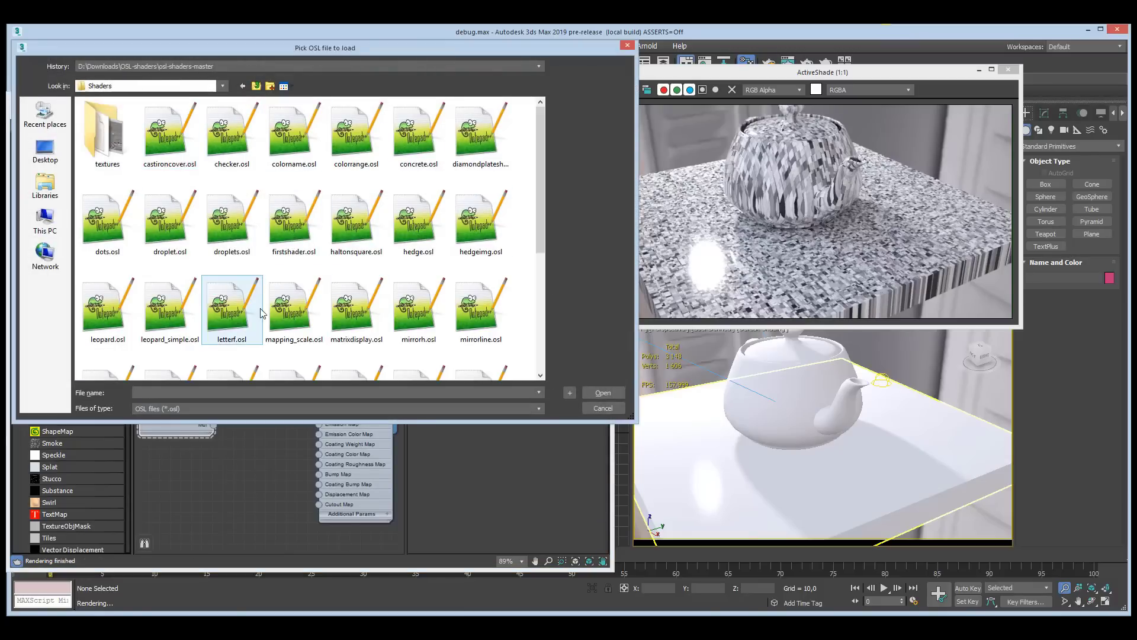
double_click(108, 319)
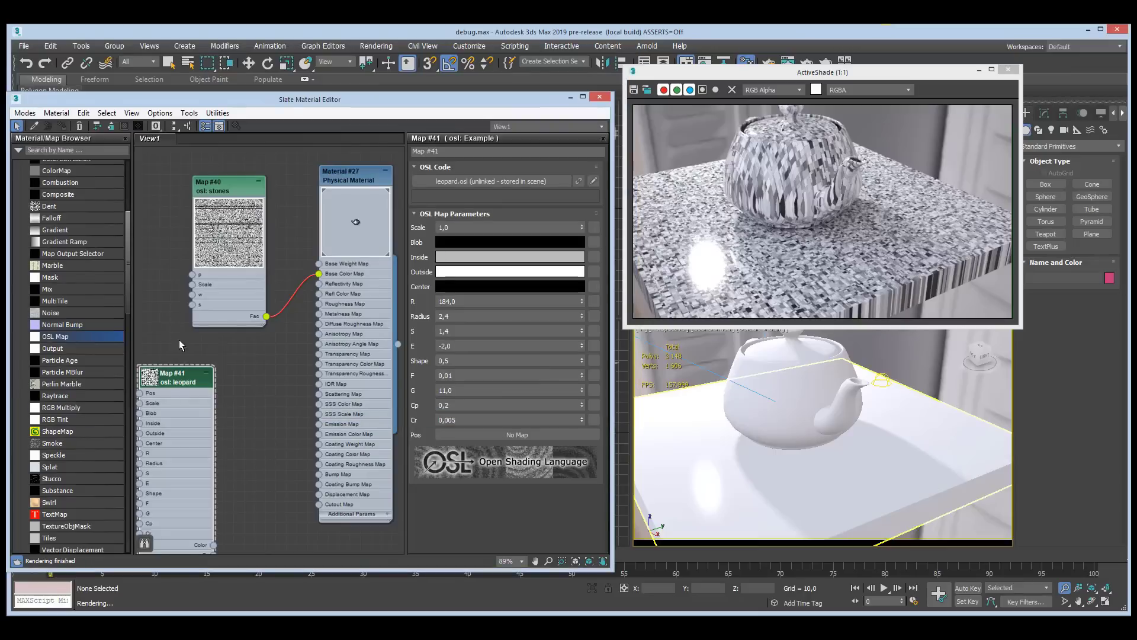
Connect the leopard map's Color output to the material's Base Color Map and inspect the spots up close in the render.
drag(194, 374, 205, 332)
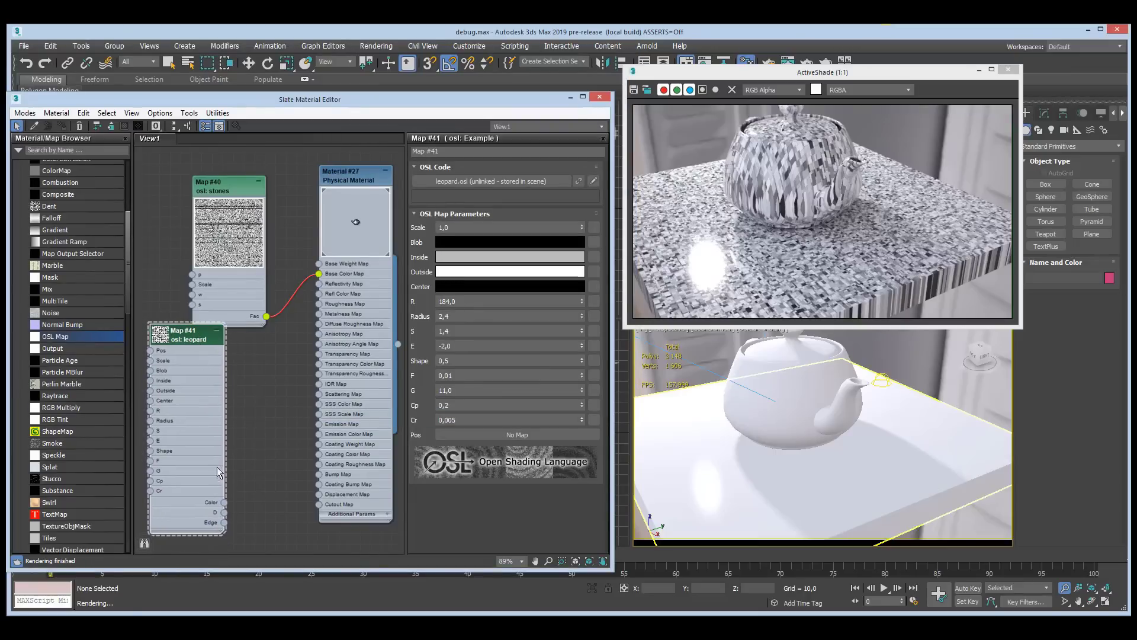
drag(224, 502, 320, 278)
click(781, 251)
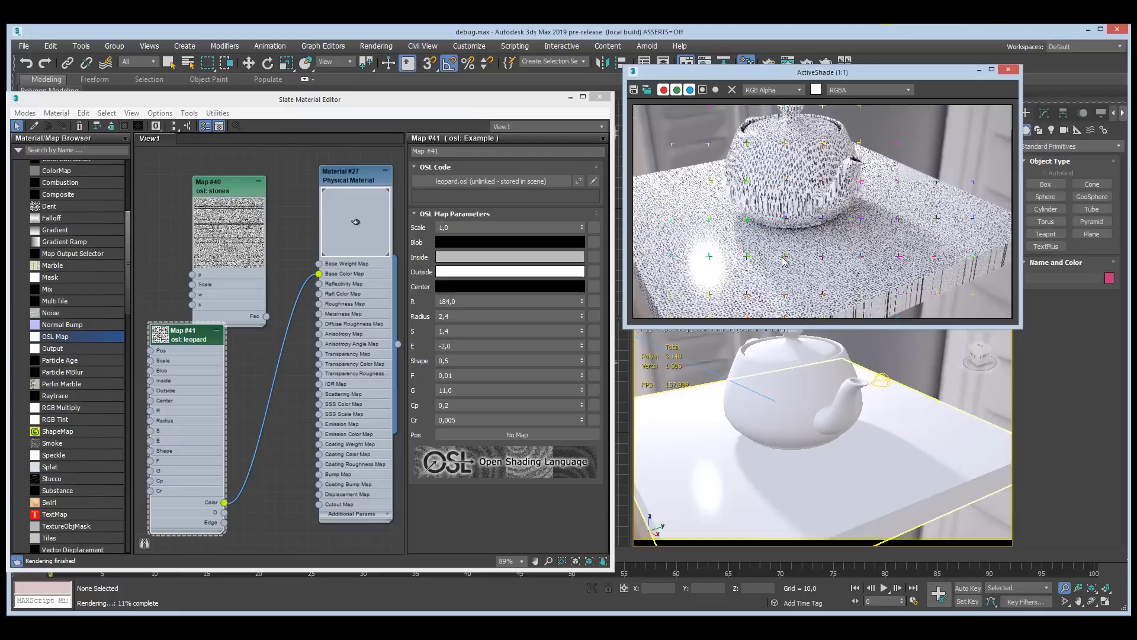
scroll(711, 468, up, 10)
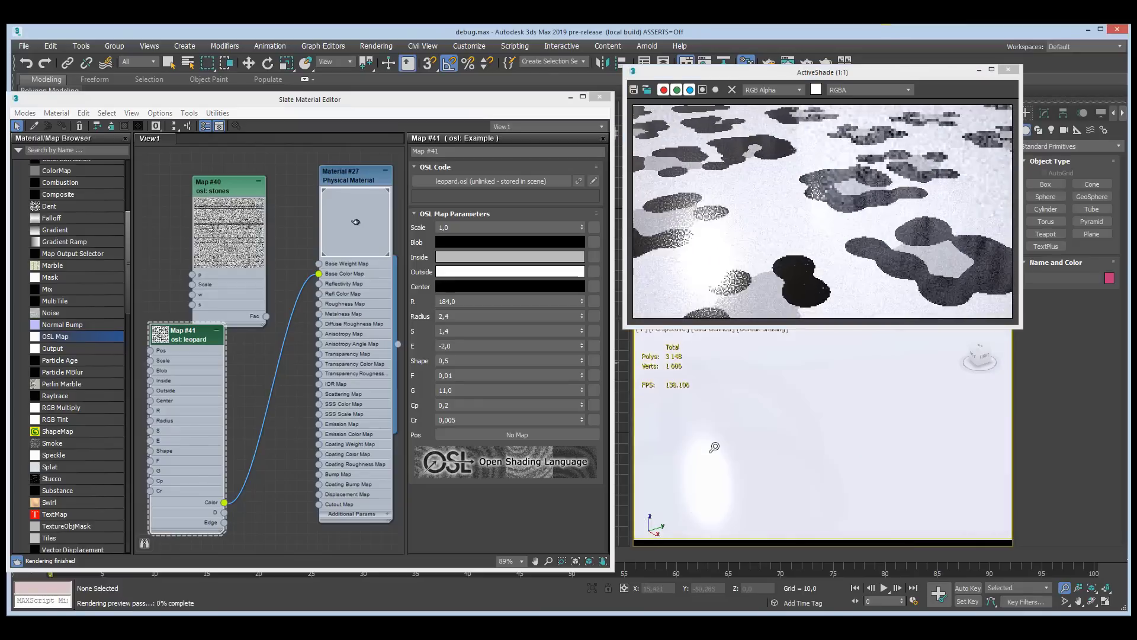
scroll(715, 447, down, 5)
scroll(714, 448, up, 5)
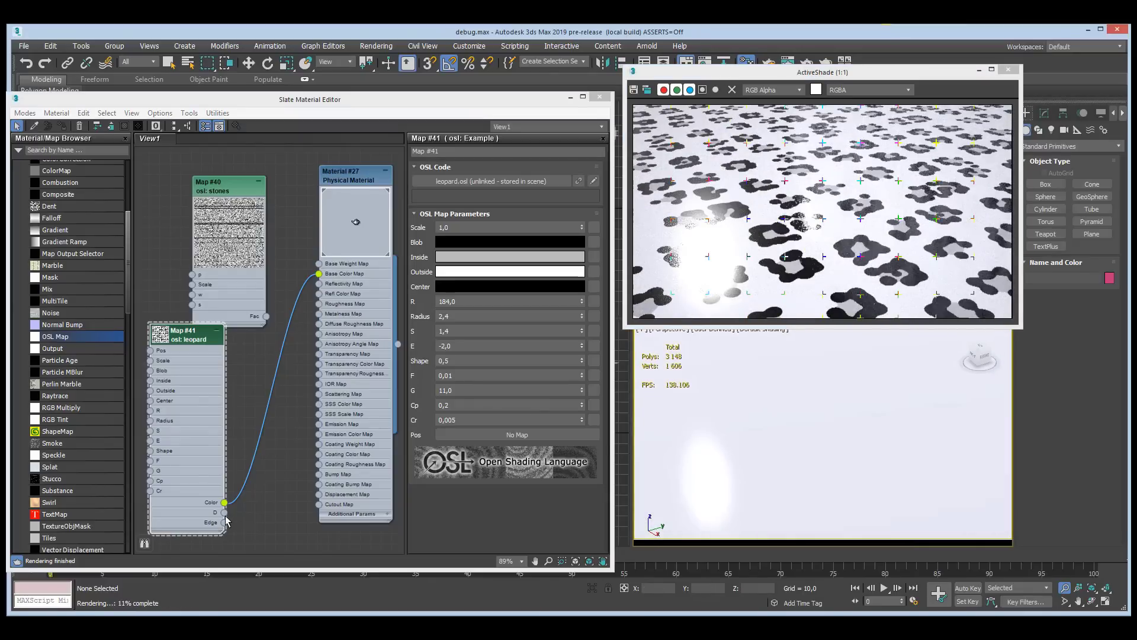
Connect the leopard map's D output to Base Color Map instead, and view the whole teapot and table.
drag(225, 513, 319, 274)
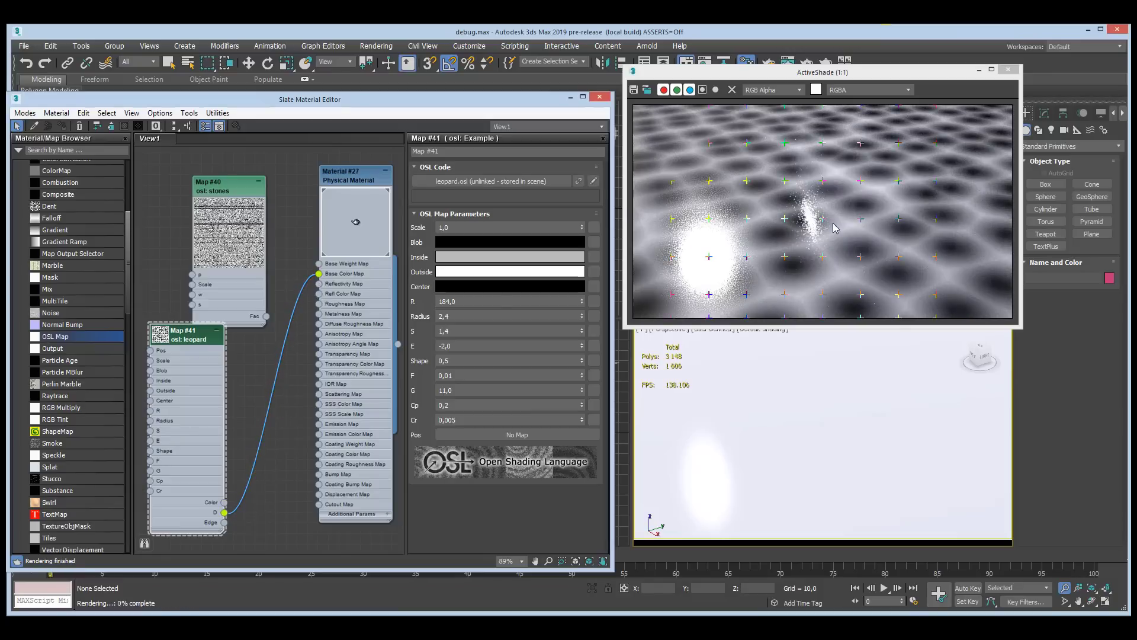
drag(762, 406, 799, 450)
middle_drag(799, 450, 747, 499)
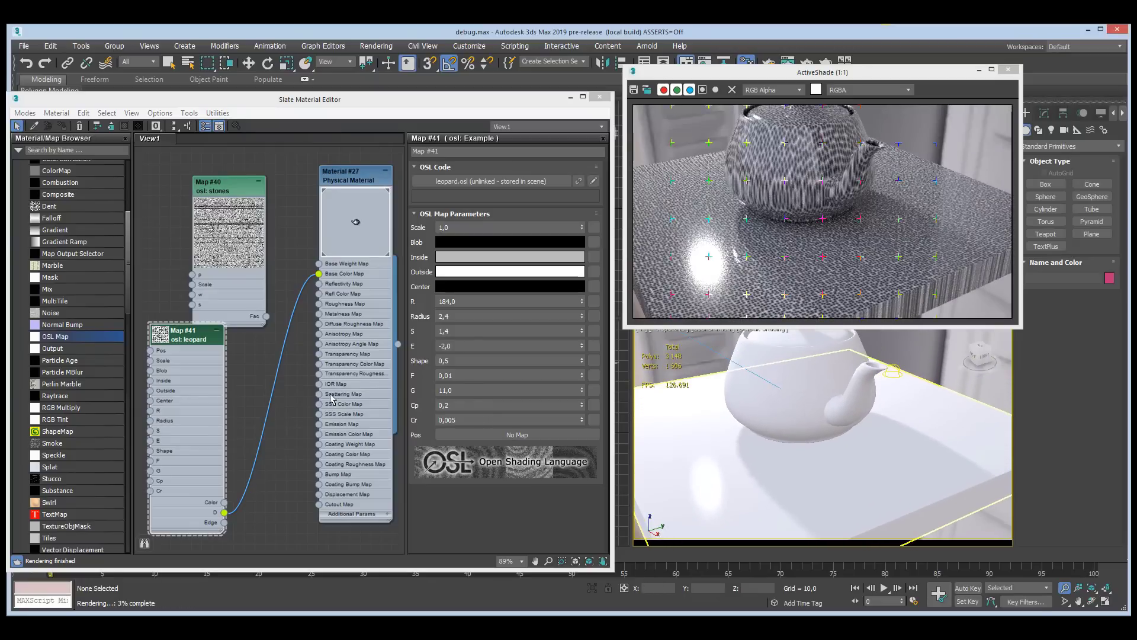
Line up the leopard node beneath the stones node, and delete both OSL maps from the graph.
drag(200, 347, 243, 369)
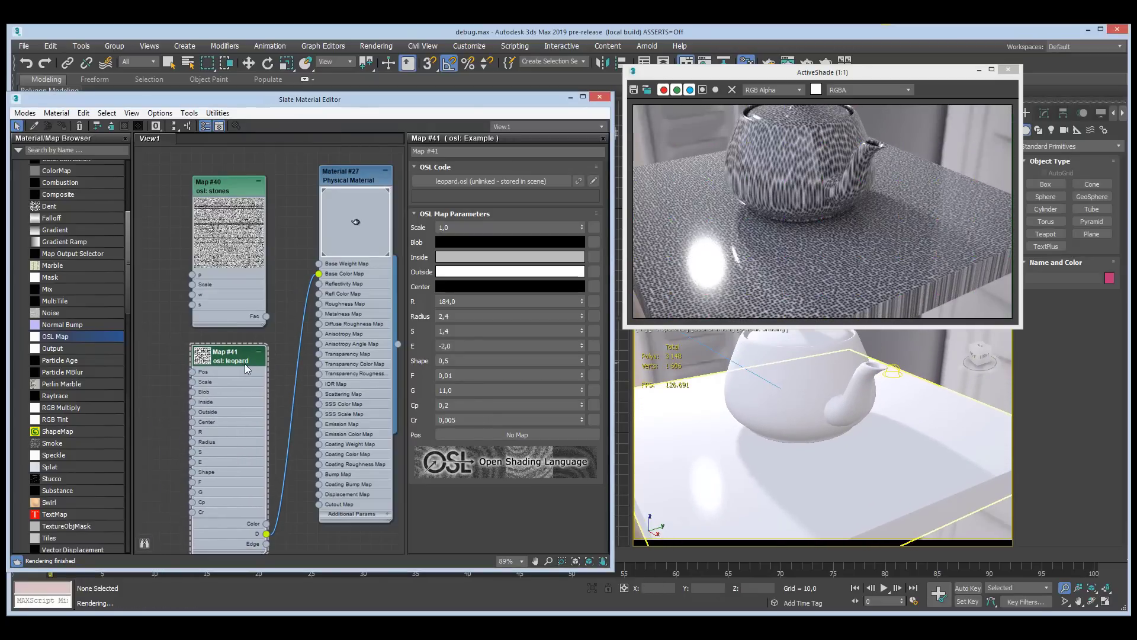
middle_drag(285, 322, 286, 290)
scroll(185, 261, down, 1)
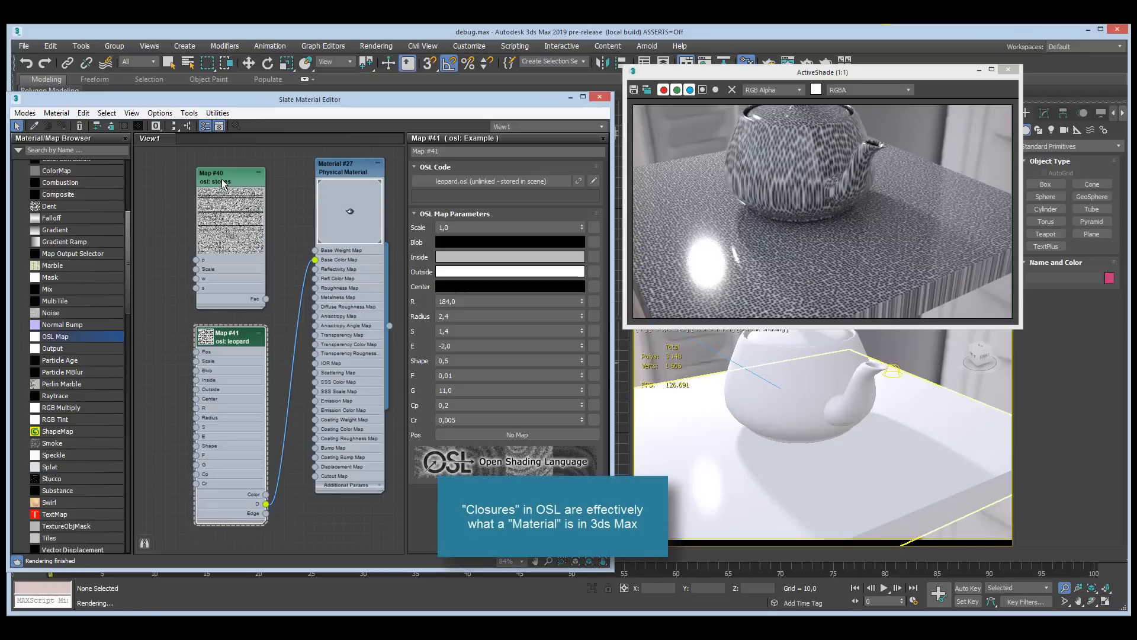
drag(282, 155, 171, 532)
key(Delete)
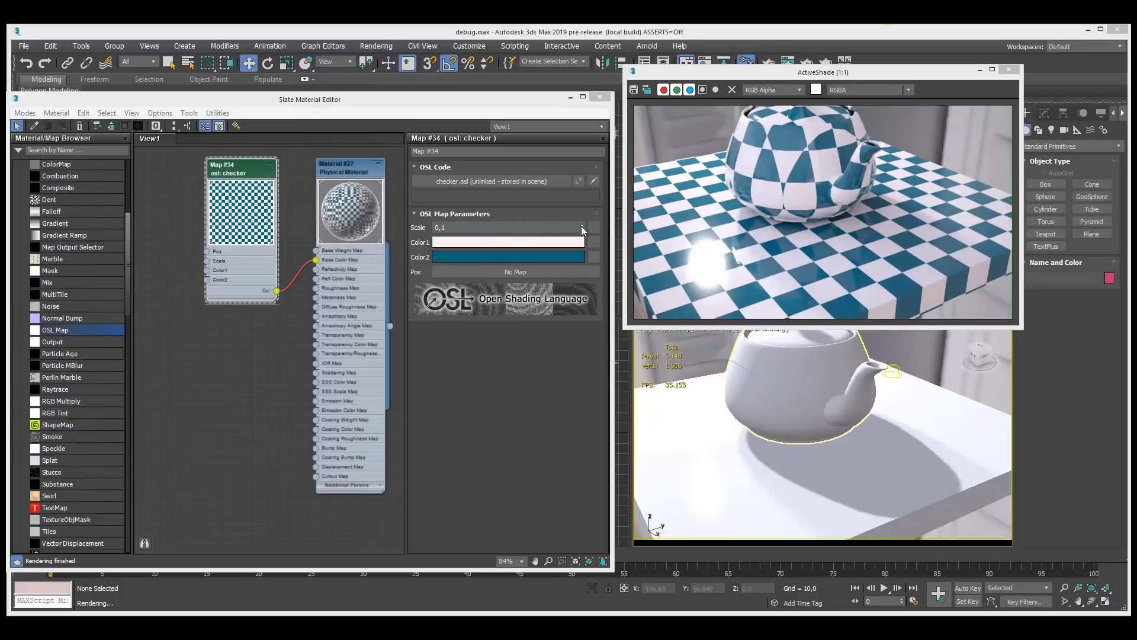
Try a Scale of 0,240 on the checker map, and settle on 0,090.
drag(582, 226, 582, 220)
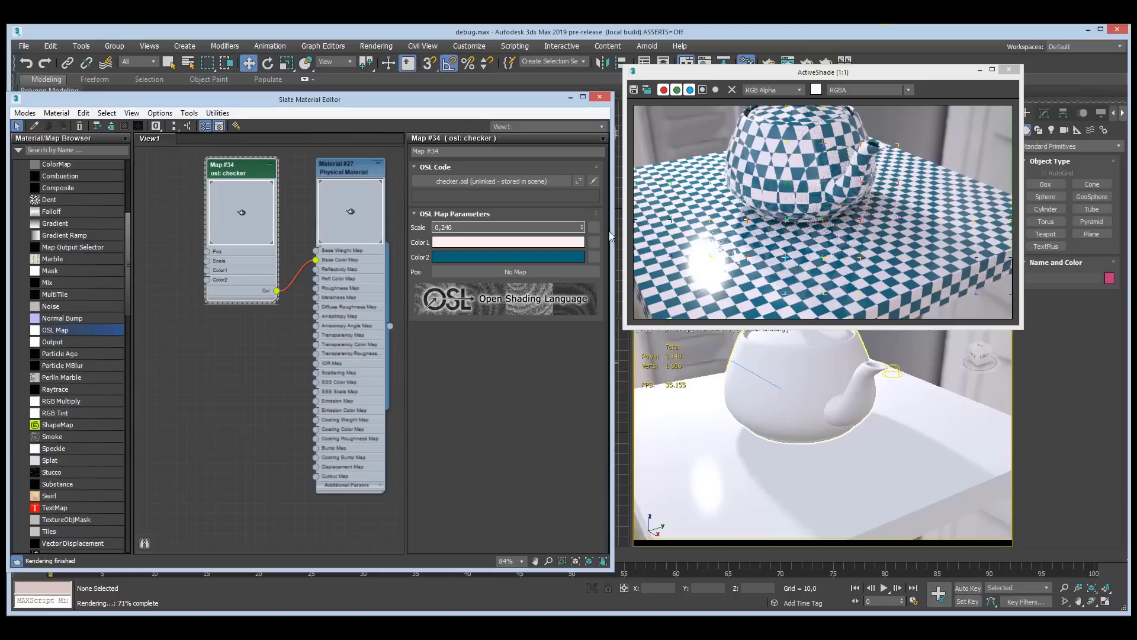
drag(583, 229, 587, 240)
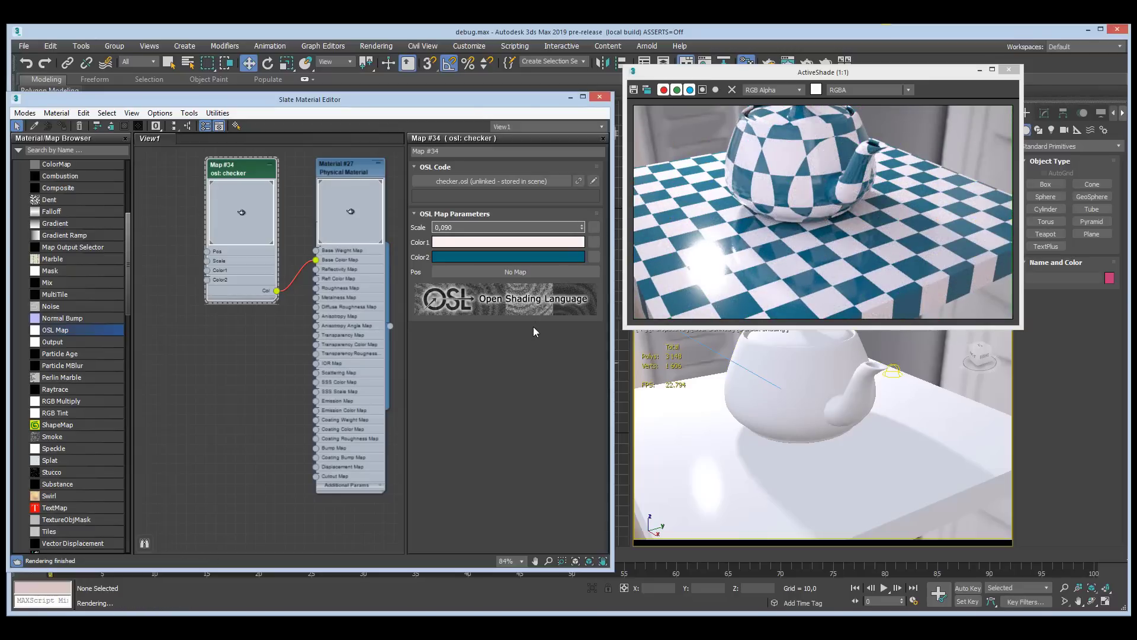
Edit the checker shader code so that point p equals Pos / Scale, and compile the shader.
click(593, 180)
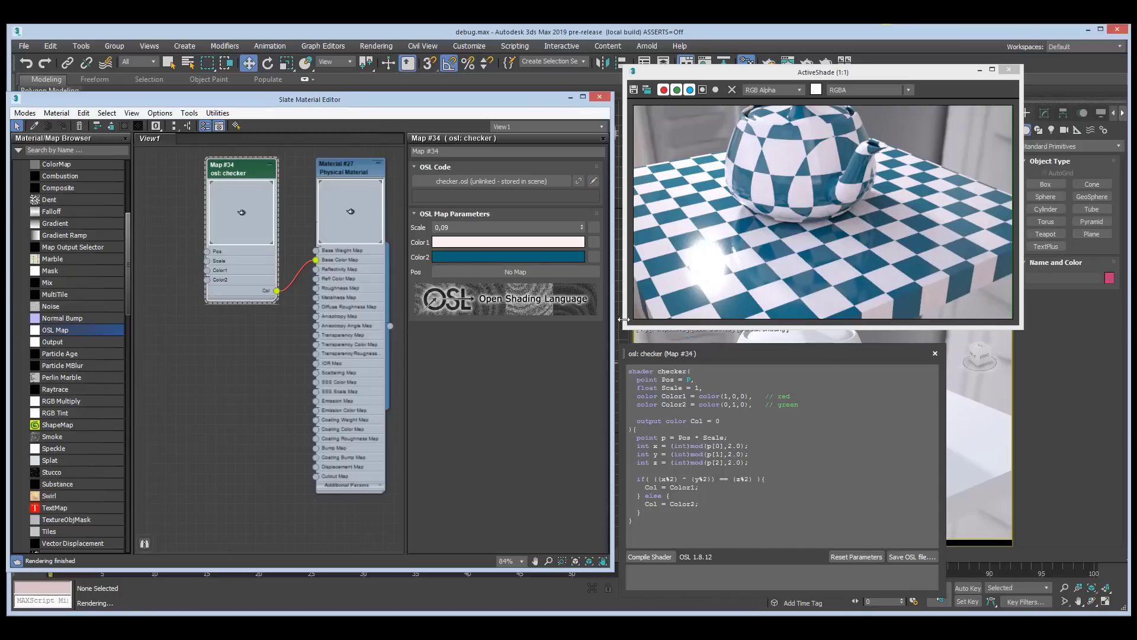
drag(728, 353, 403, 222)
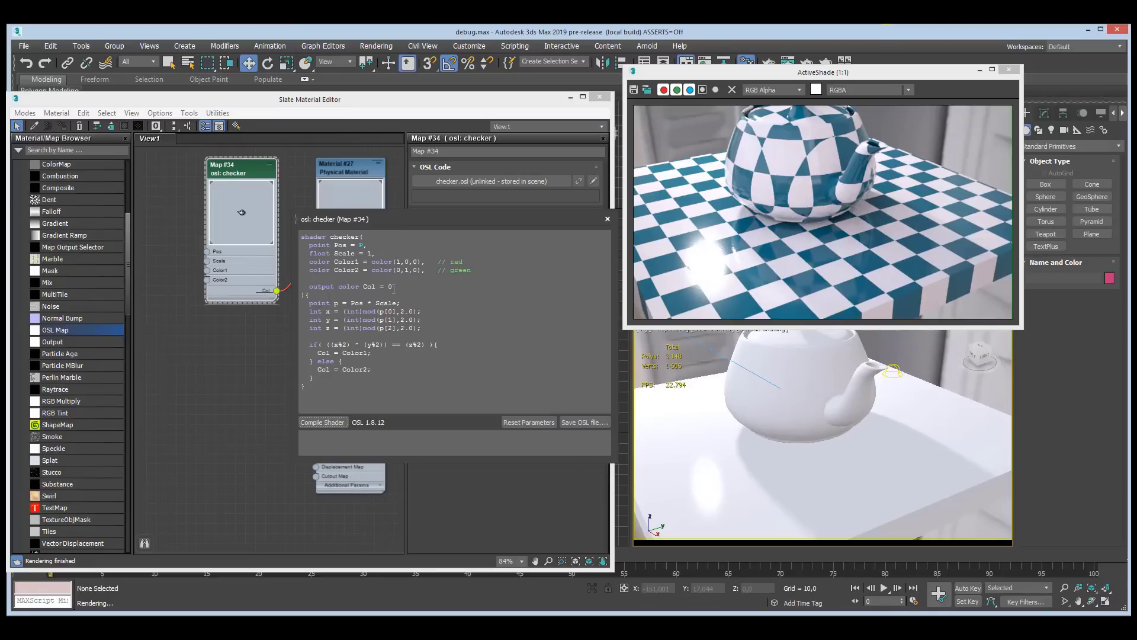
drag(422, 215, 454, 287)
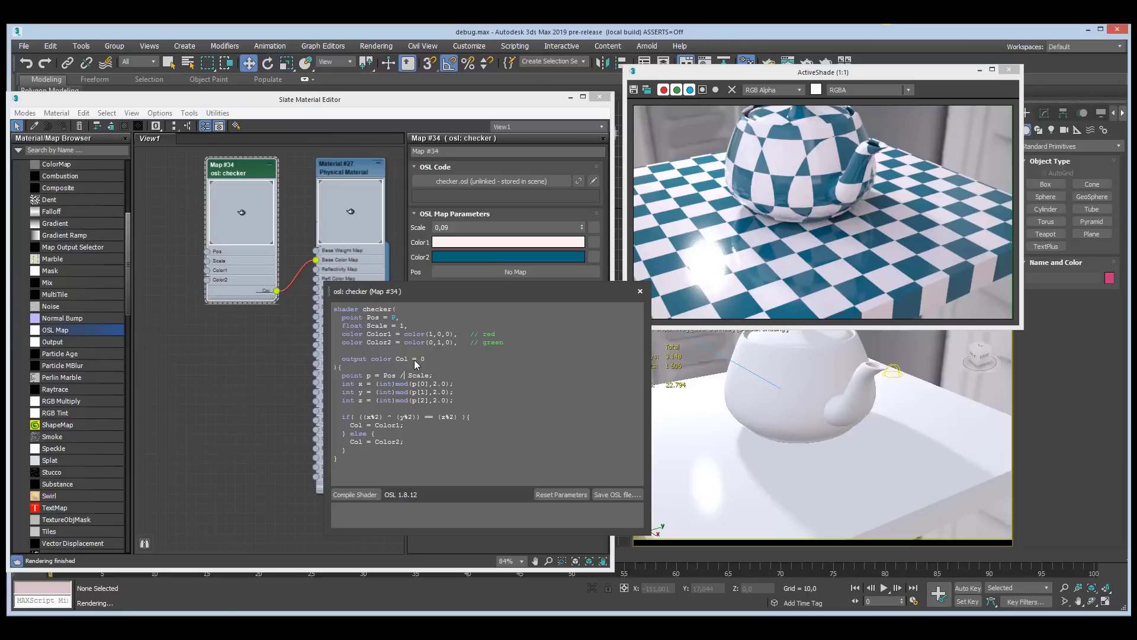
click(373, 495)
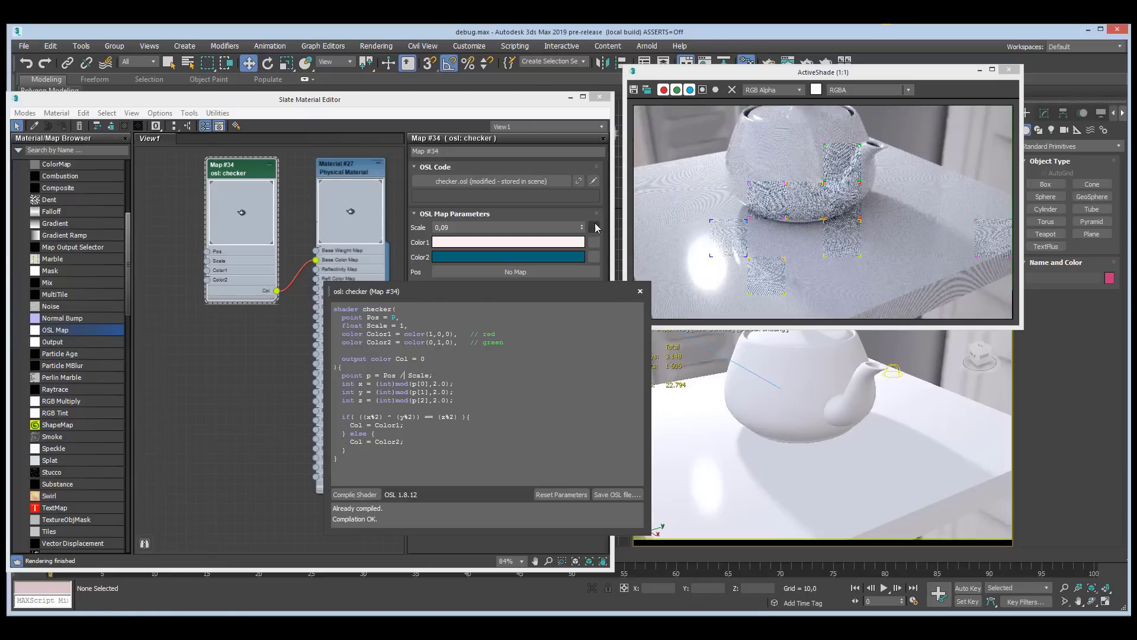
Raise the modified checker map's Scale to 19,795.
drag(581, 226, 597, 148)
drag(583, 213, 585, 125)
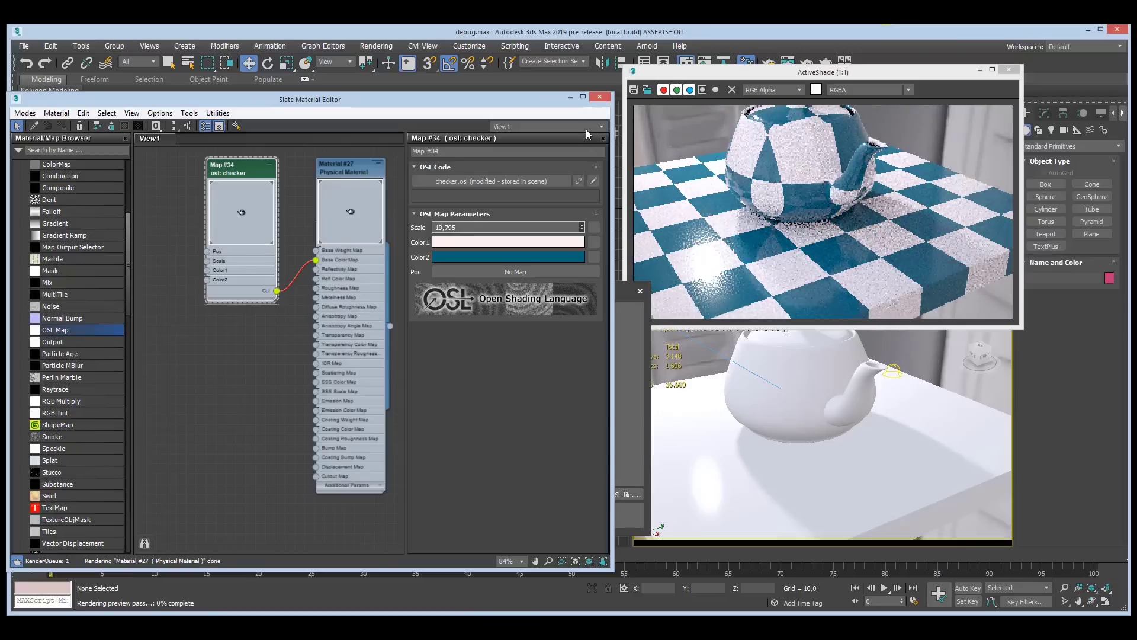
Add a float Bright = 1 input and a closing Col *= Bright line to the checker shader code, and compile it.
click(593, 180)
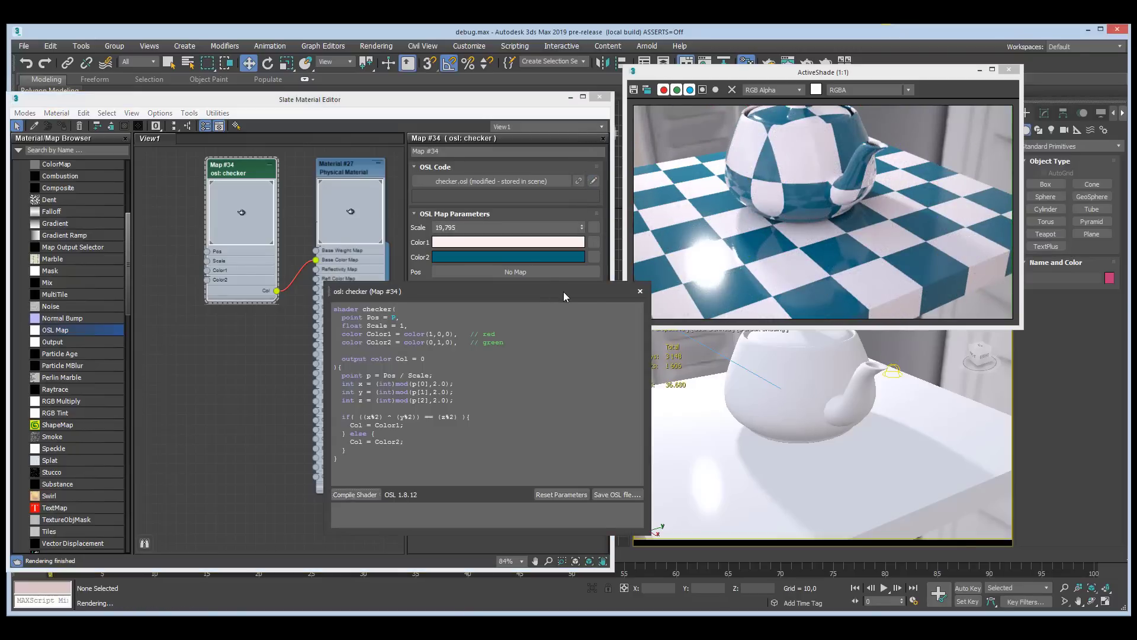
drag(564, 291, 588, 296)
click(498, 331)
key(Return)
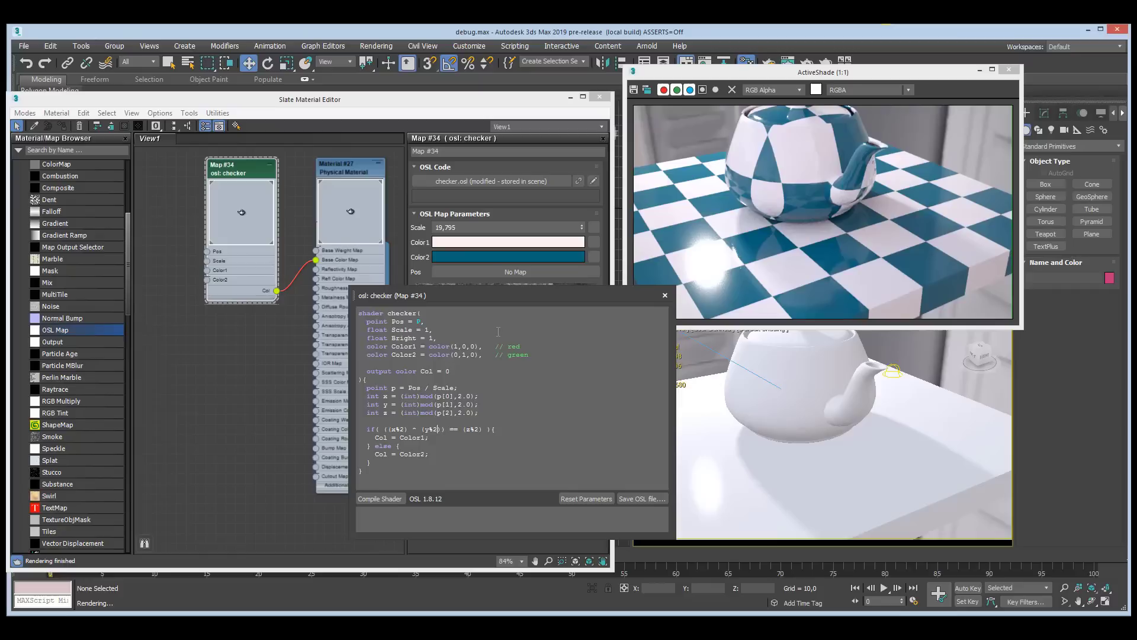
key(Return)
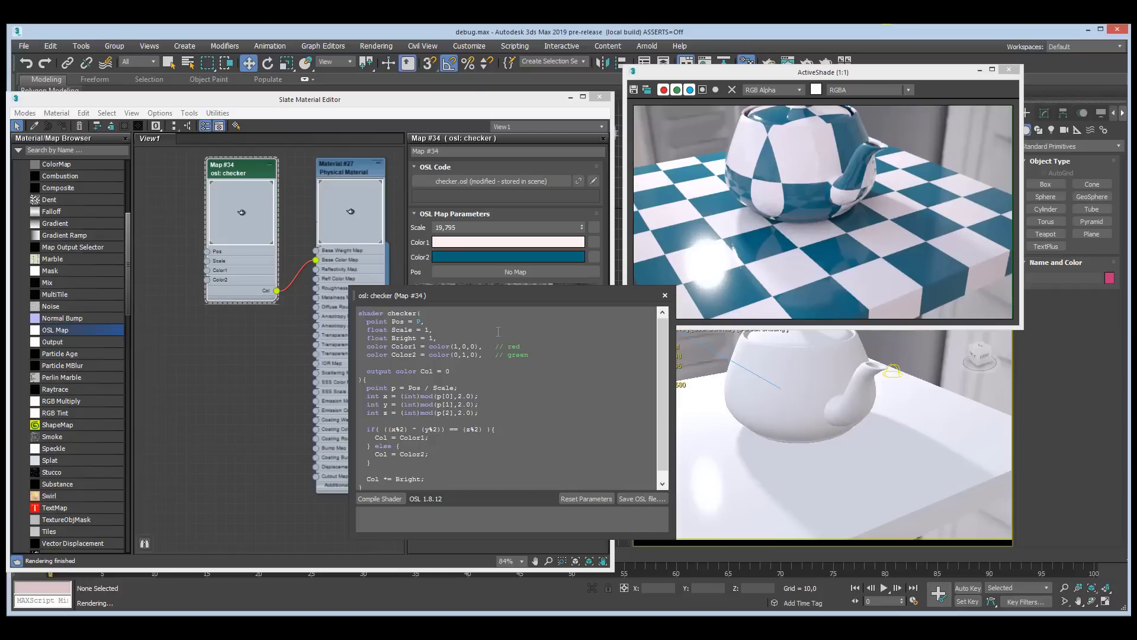
click(382, 499)
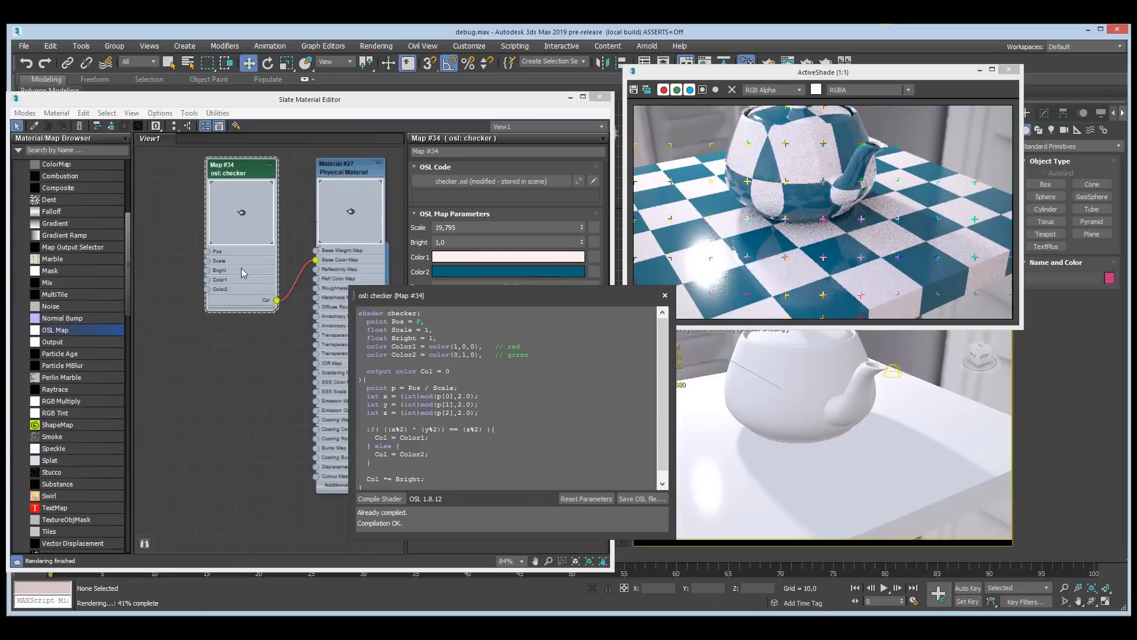
Lower the checker map's Bright to 0,899, and move its node and code window clear of the parameters and graph.
mouse_move(581, 240)
mouse_down()
mouse_move(582, 283)
mouse_move(579, 246)
mouse_up()
drag(241, 172, 171, 172)
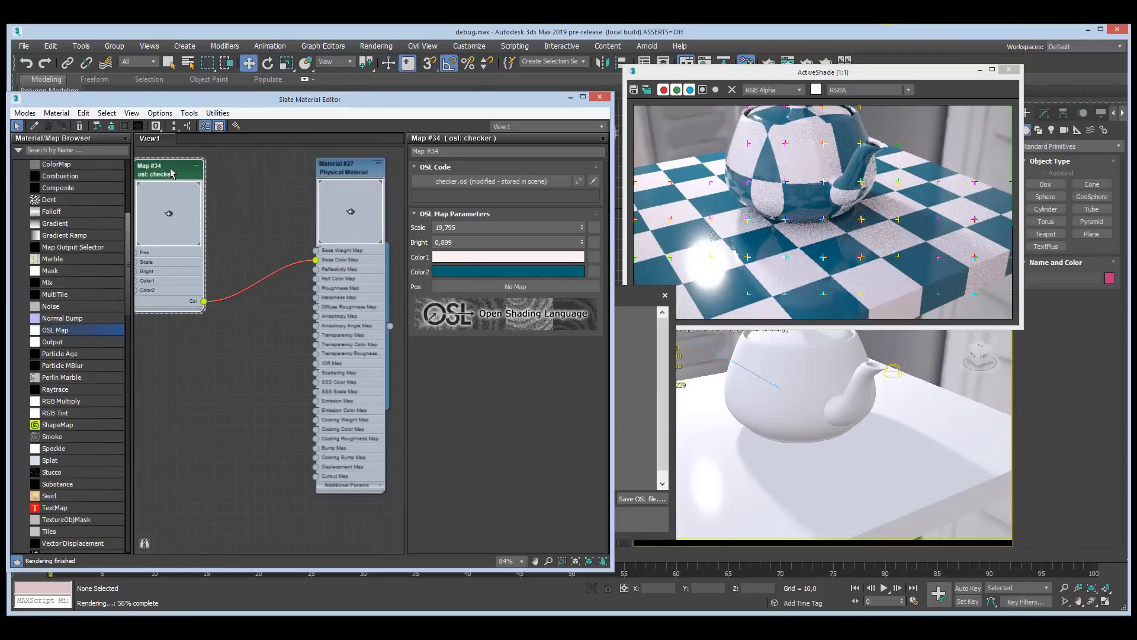
click(630, 295)
drag(630, 294, 786, 296)
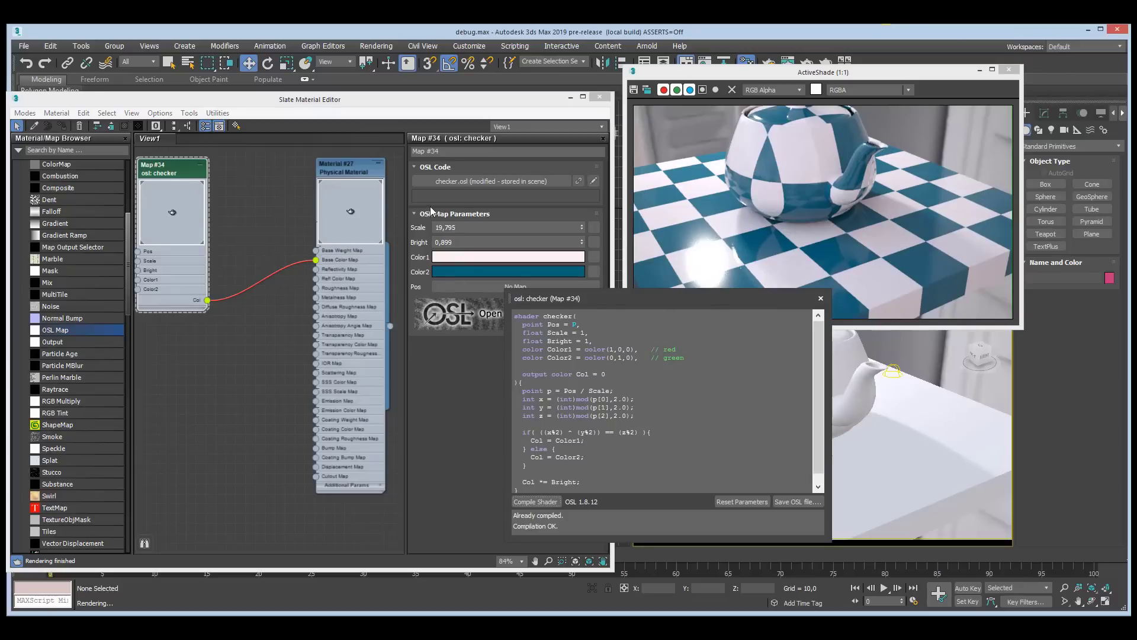
mouse_move(449, 181)
drag(617, 304, 629, 304)
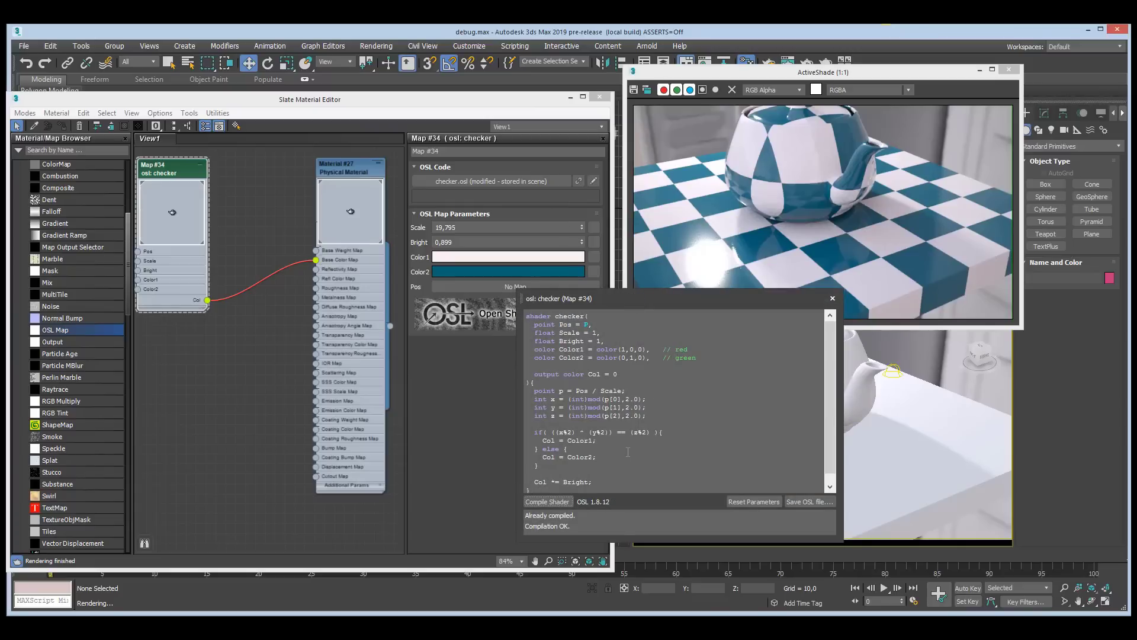
click(152, 173)
drag(171, 173, 190, 169)
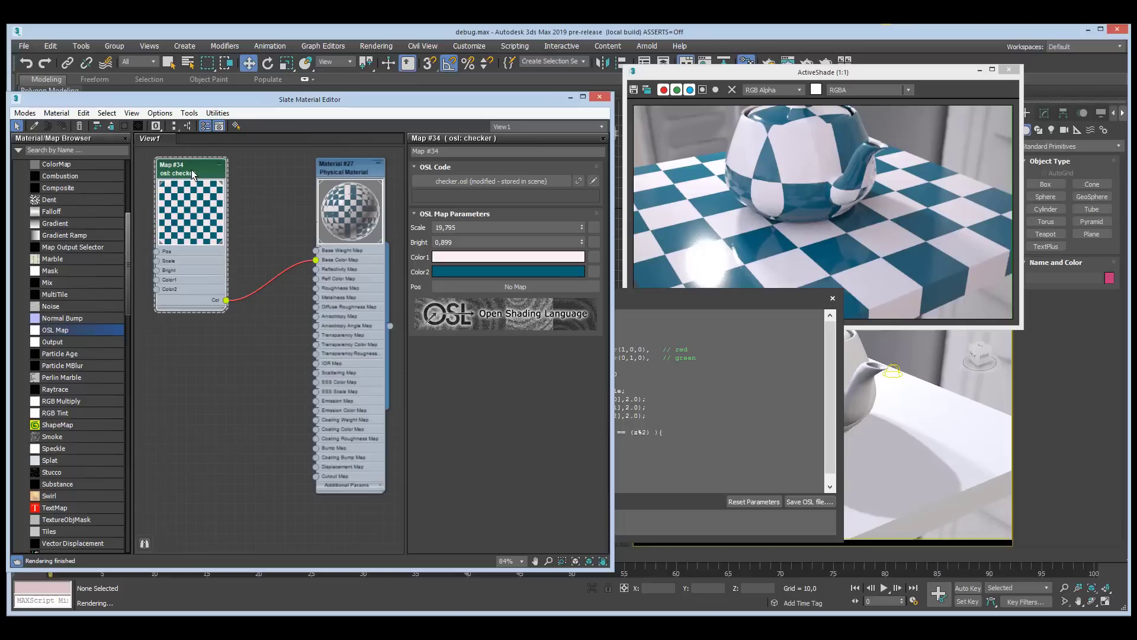
click(675, 297)
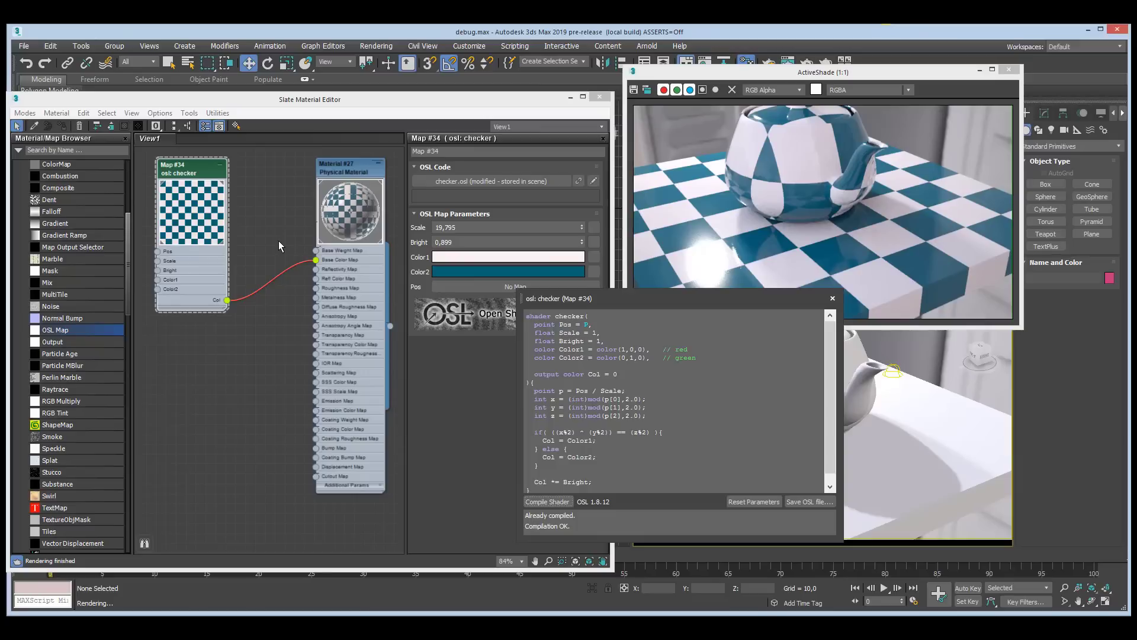
drag(705, 303, 694, 293)
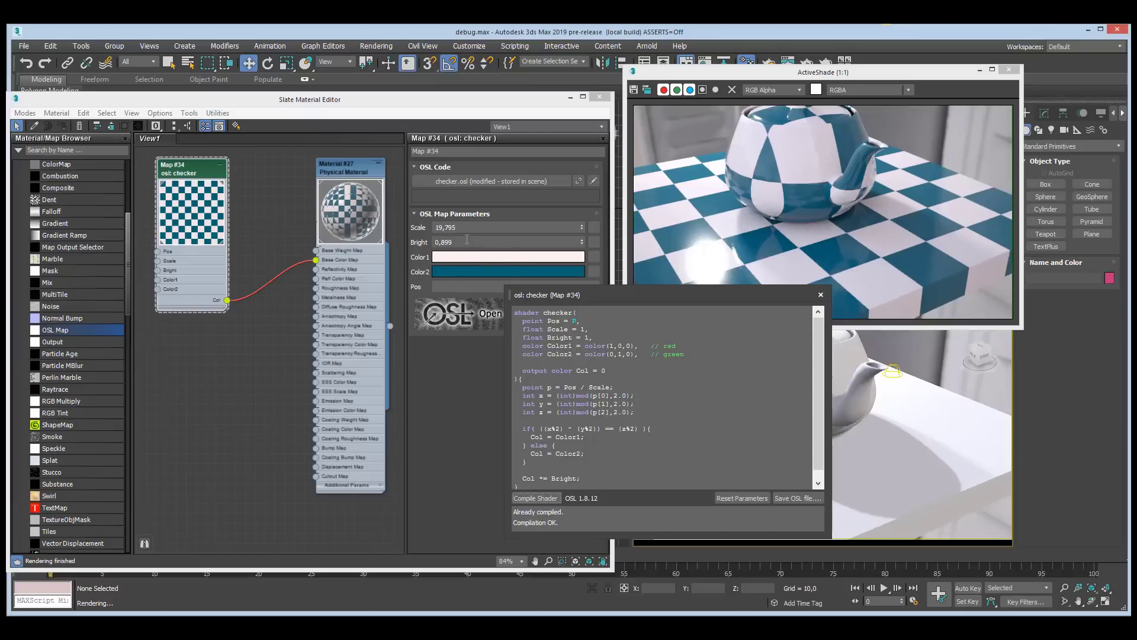
Insert an OSL Multiply (color) map into the wire between the checker map and the material's Base Color Map.
drag(181, 197, 152, 196)
drag(126, 233, 140, 339)
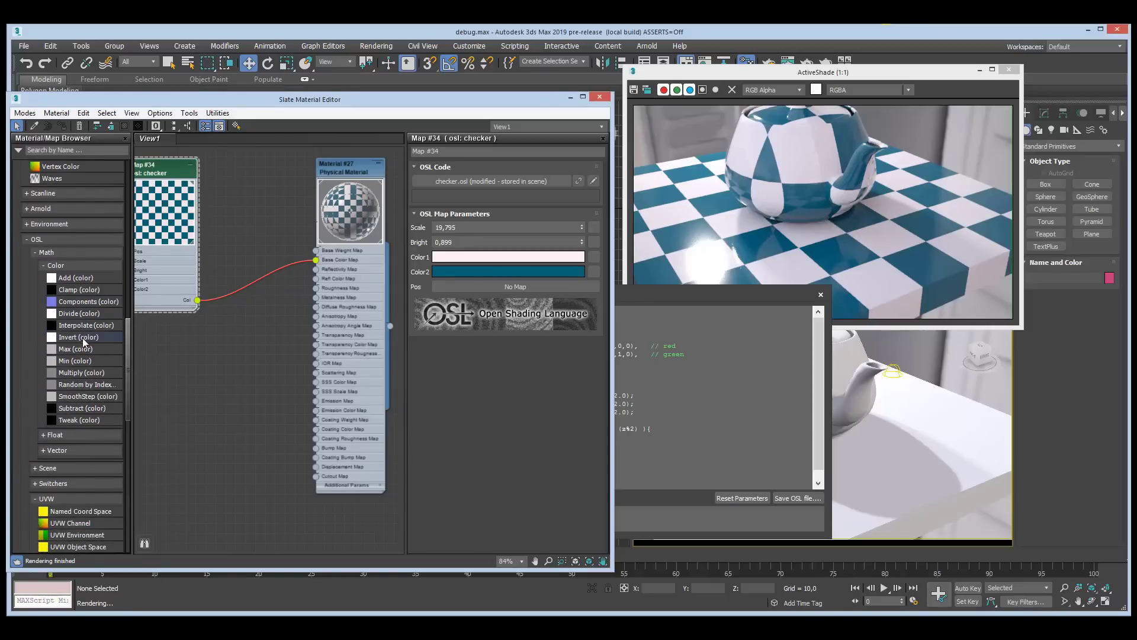
click(78, 372)
drag(201, 322, 267, 256)
click(258, 305)
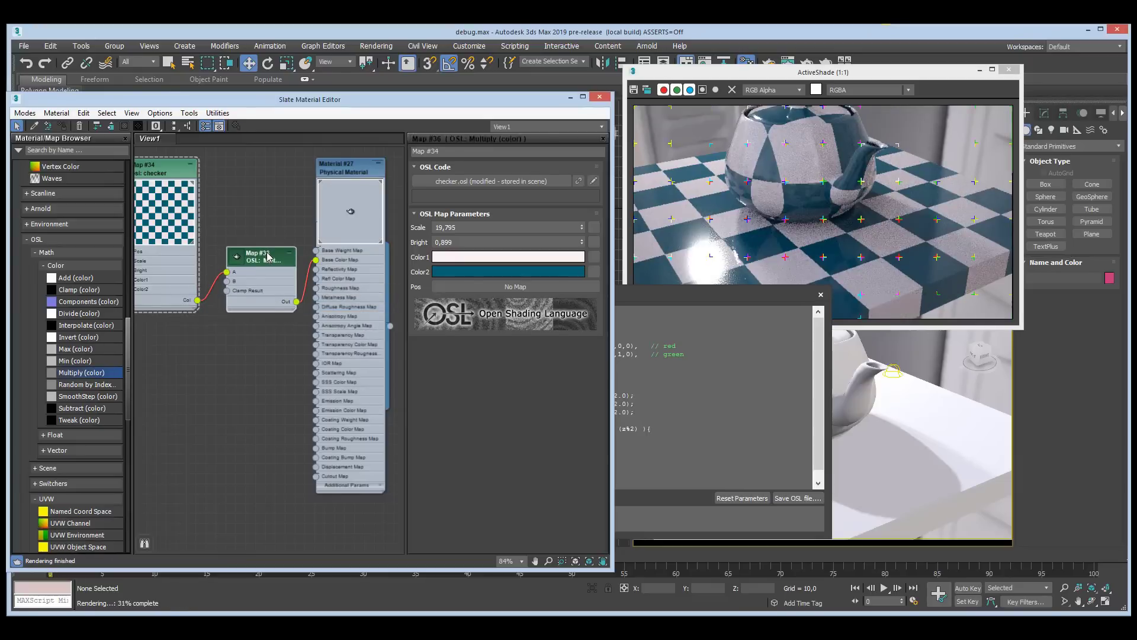
Show the Multiply map's parameters, and move the checker code window off the Slate Material Editor.
double_click(268, 256)
click(479, 241)
drag(422, 147, 468, 148)
click(441, 194)
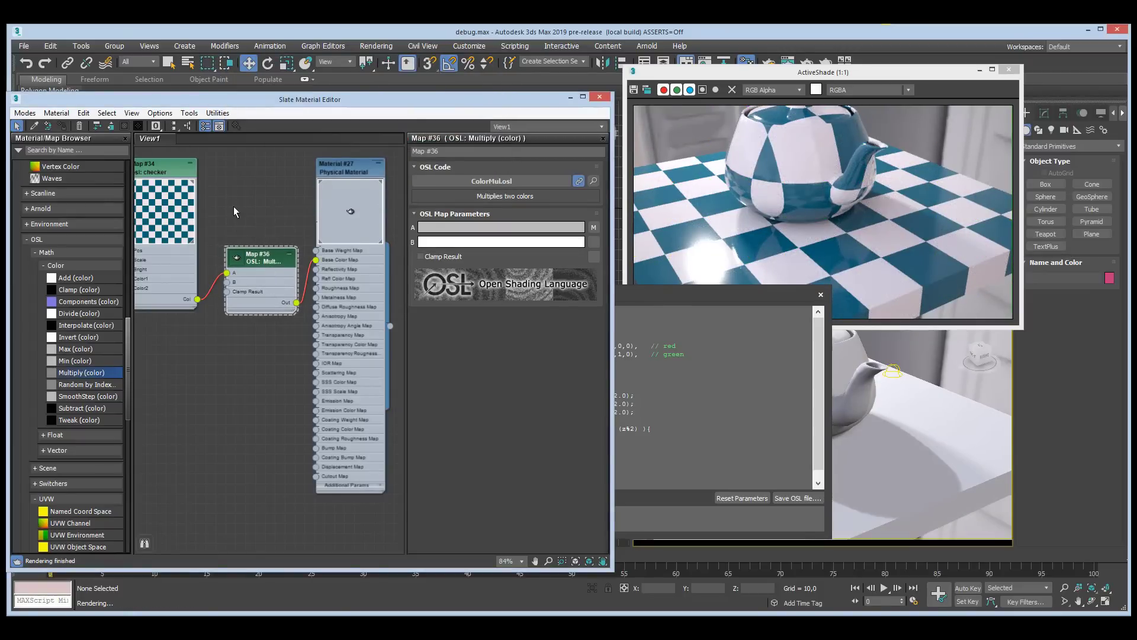
middle_drag(233, 206, 255, 208)
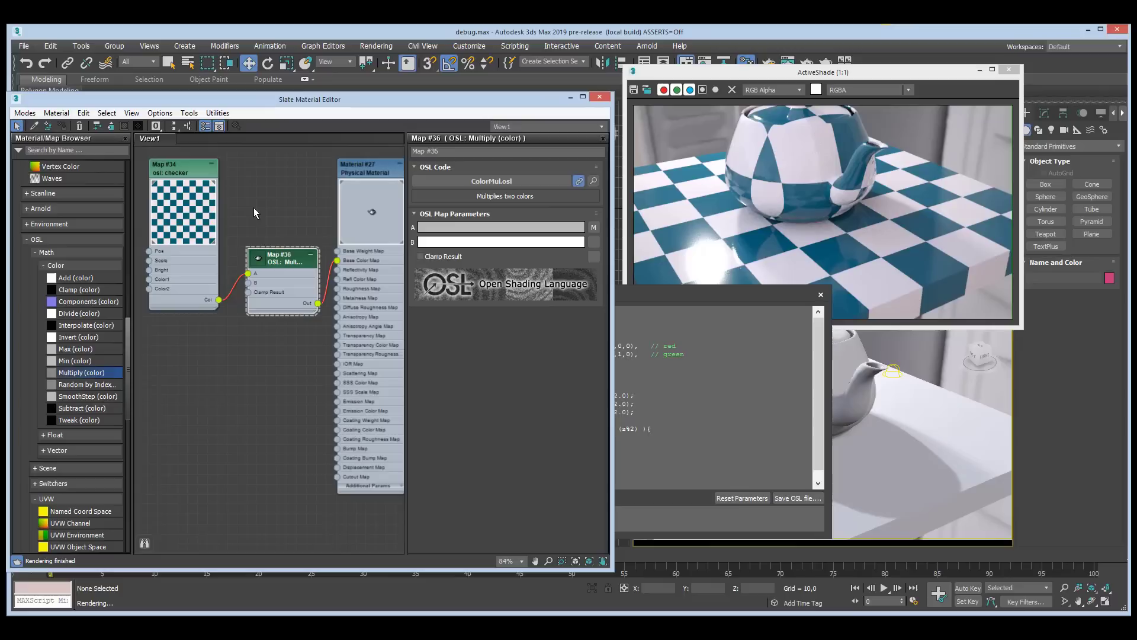
drag(680, 305, 796, 296)
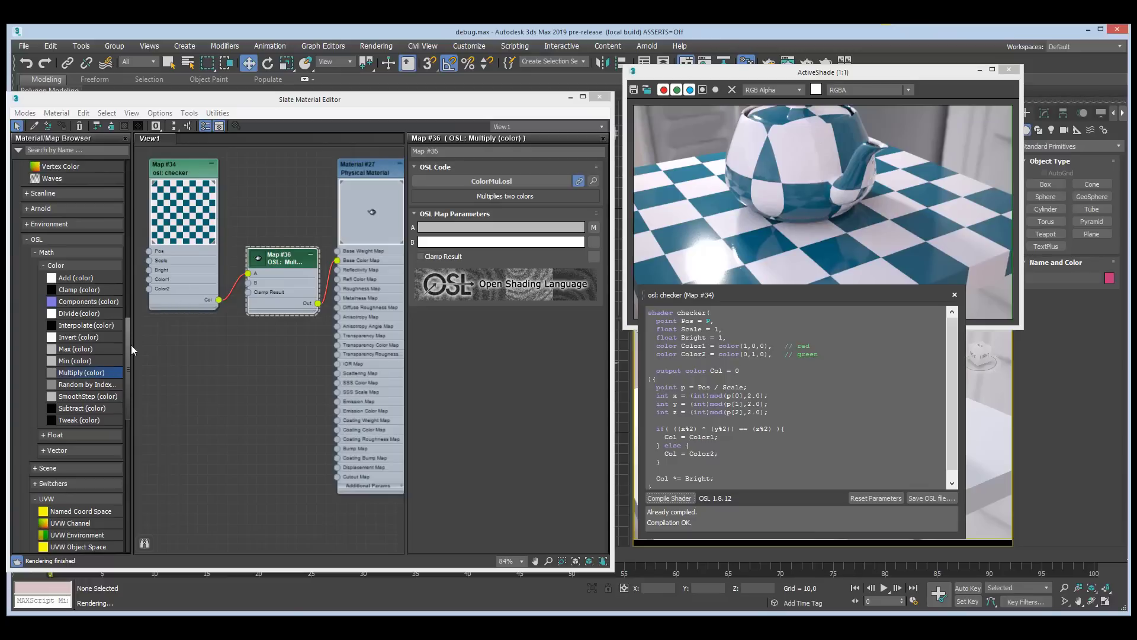
Add a new OSL Map with an enlarged preview beneath the checker node, and open its shader code.
drag(130, 347, 128, 246)
drag(47, 318, 160, 350)
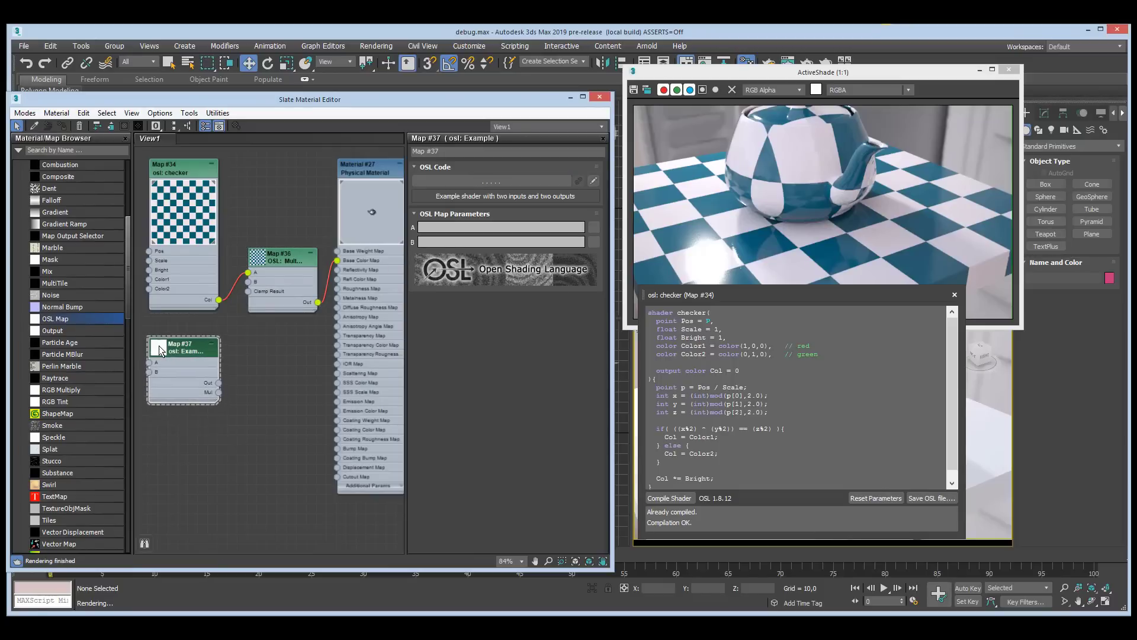
double_click(160, 350)
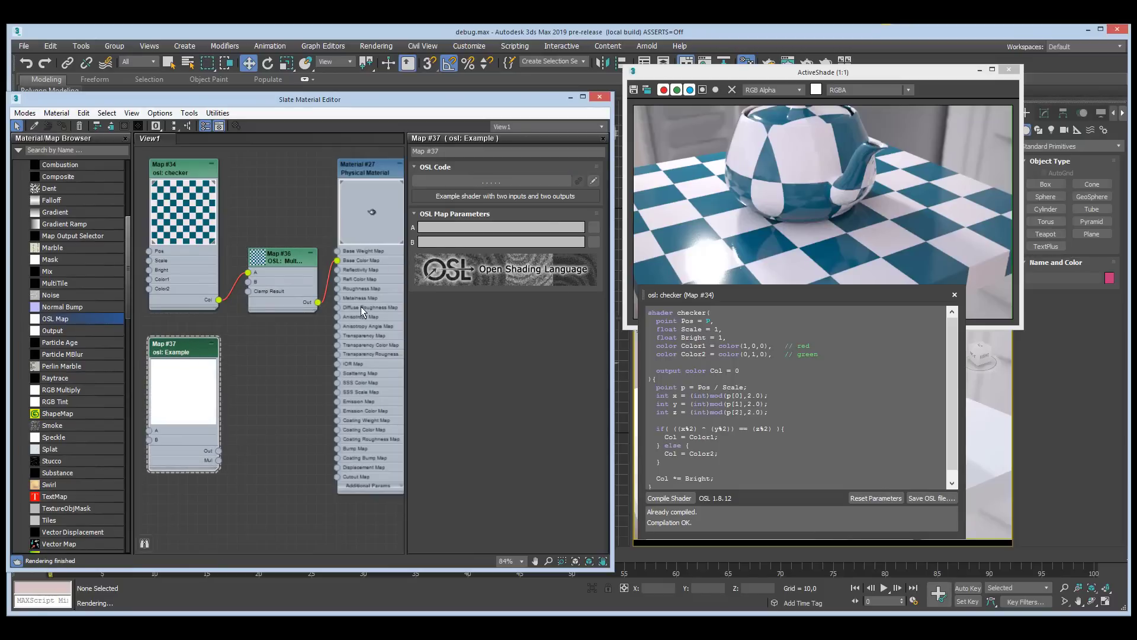
click(592, 181)
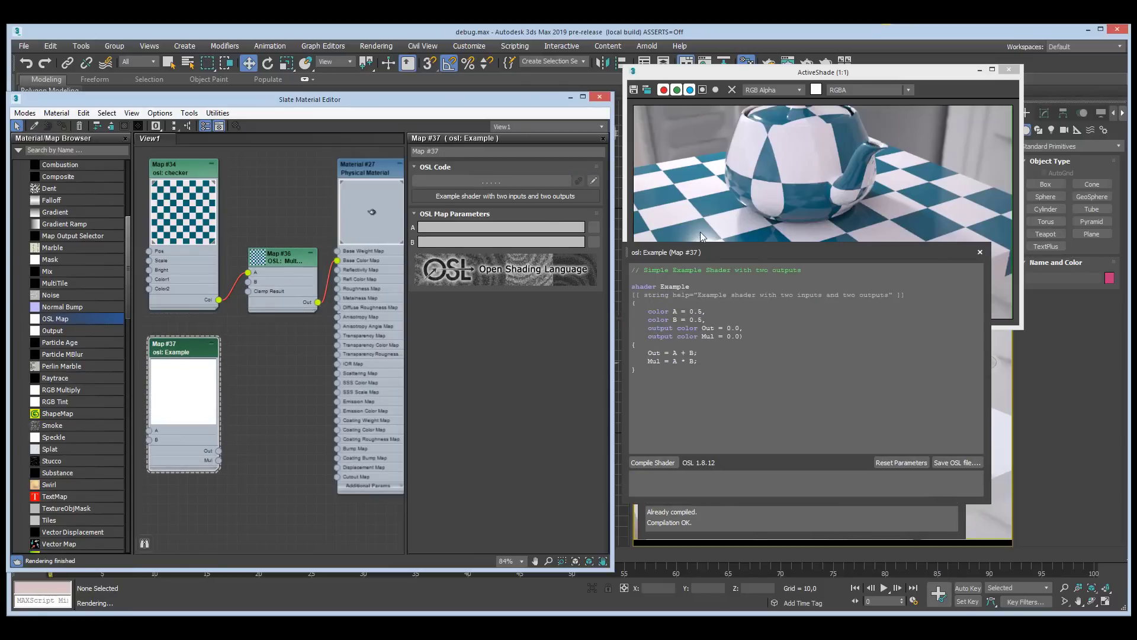
drag(745, 249, 798, 255)
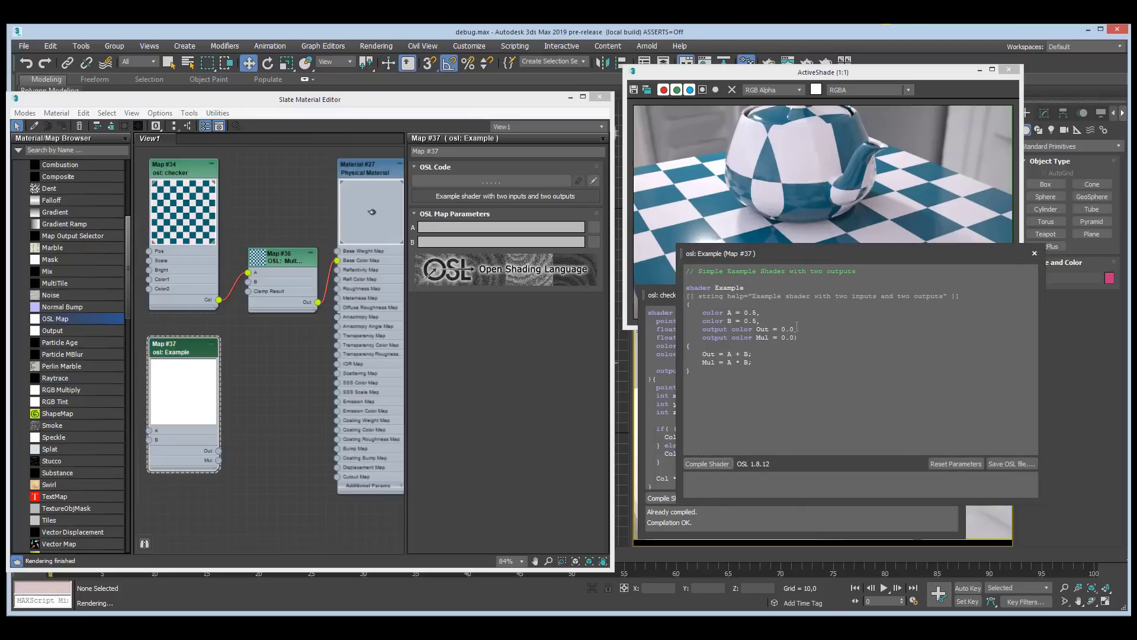
Try to compile the example shader with the invalid line "asodj aoij das" inserted after the color B input.
click(796, 325)
key(Return)
text(asodj aoij das)
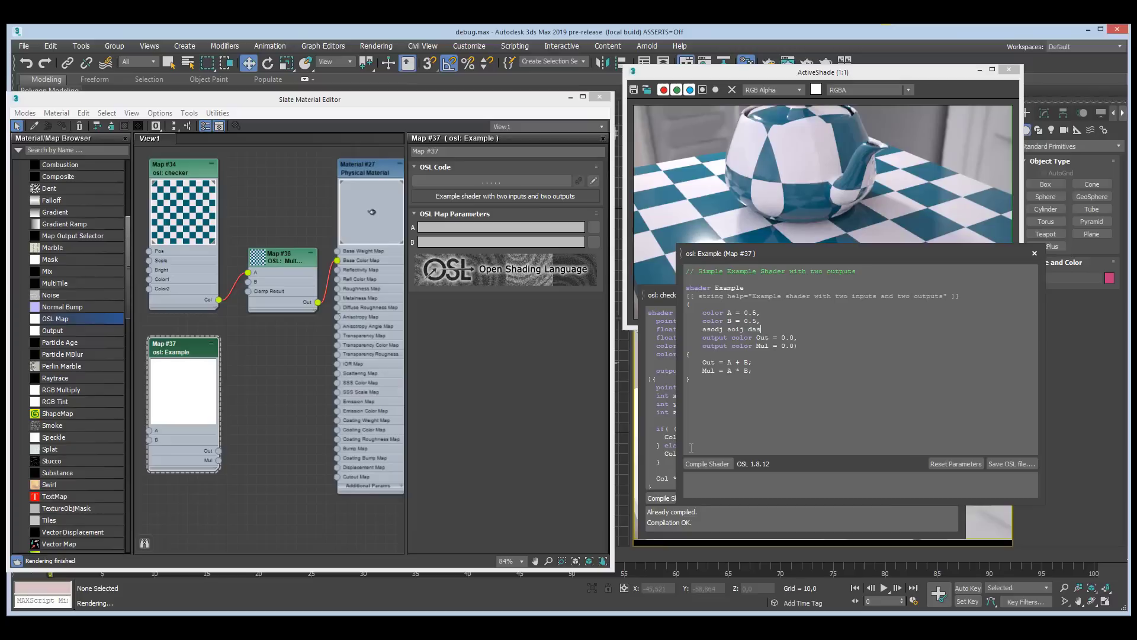
click(702, 464)
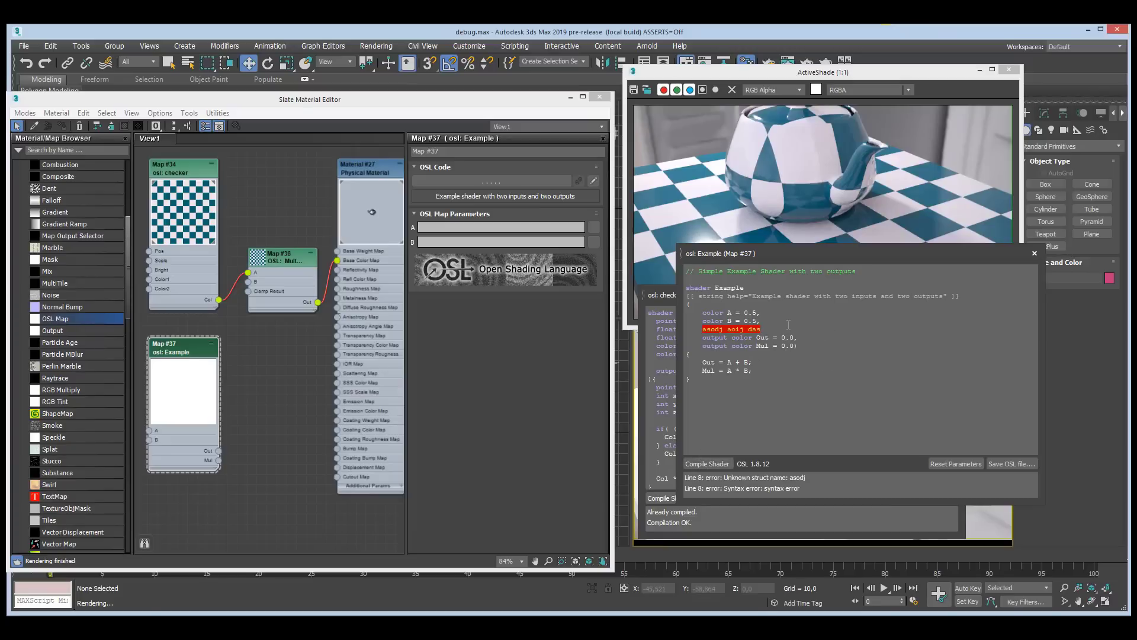
Delete the invalid line from the example shader, recompile it, and close its code window.
key(BackSpace)
key(BackSpace)
key(BackSpace)
key(BackSpace)
key(BackSpace)
key(BackSpace)
key(BackSpace)
key(BackSpace)
key(BackSpace)
key(BackSpace)
key(BackSpace)
key(BackSpace)
key(BackSpace)
key(BackSpace)
key(BackSpace)
click(705, 464)
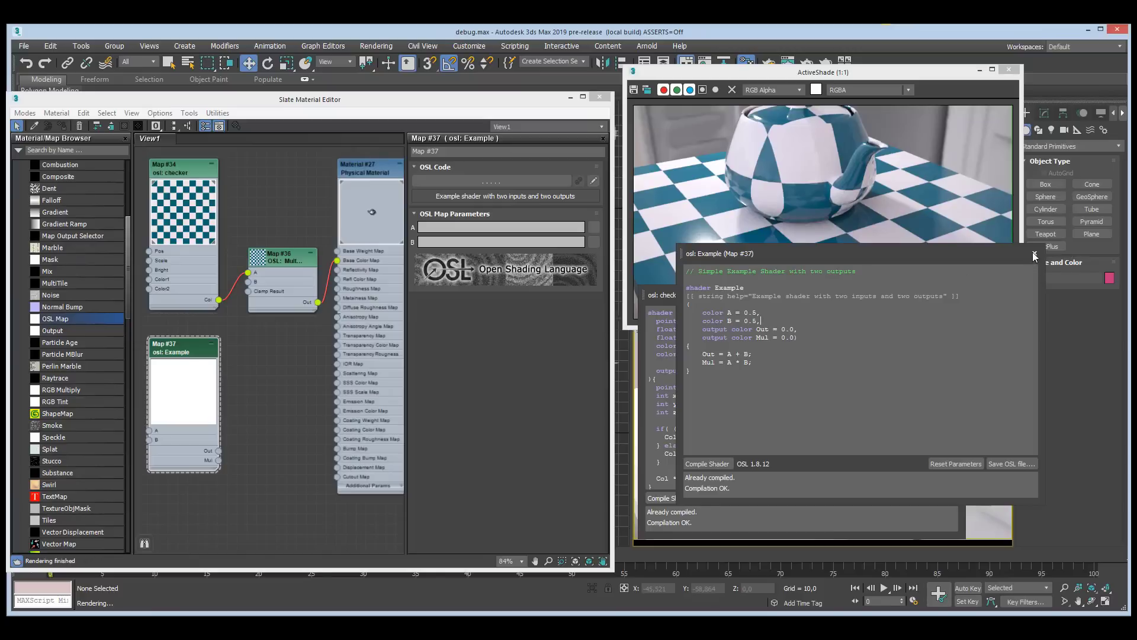
click(1035, 253)
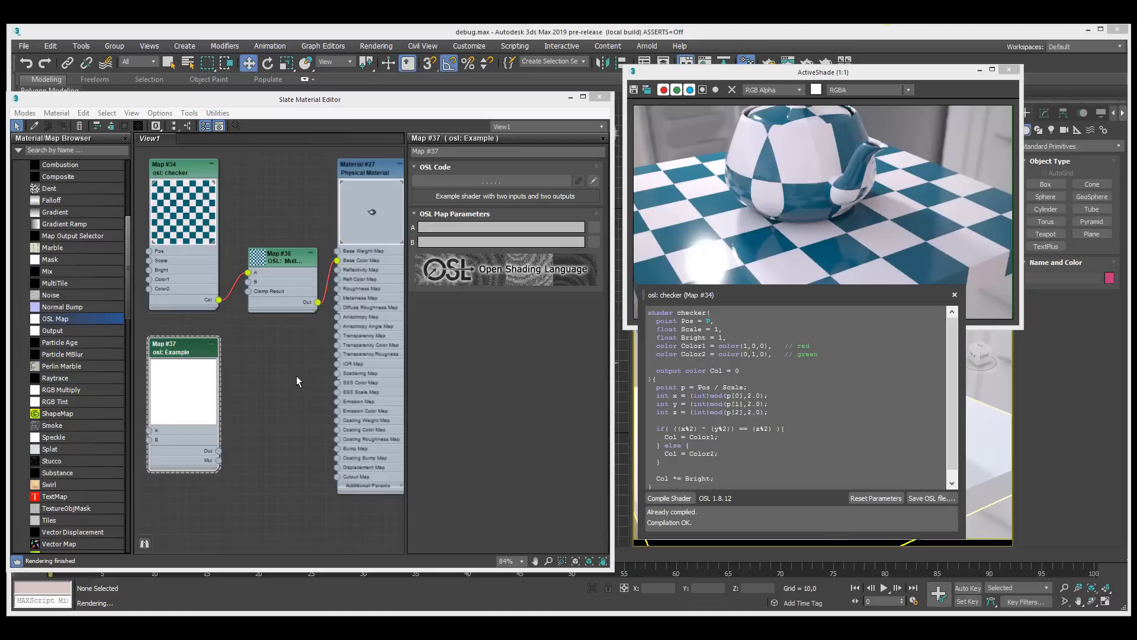
Look through the OSL category of the map browser, from the Math and UVW maps to the textures.
click(191, 350)
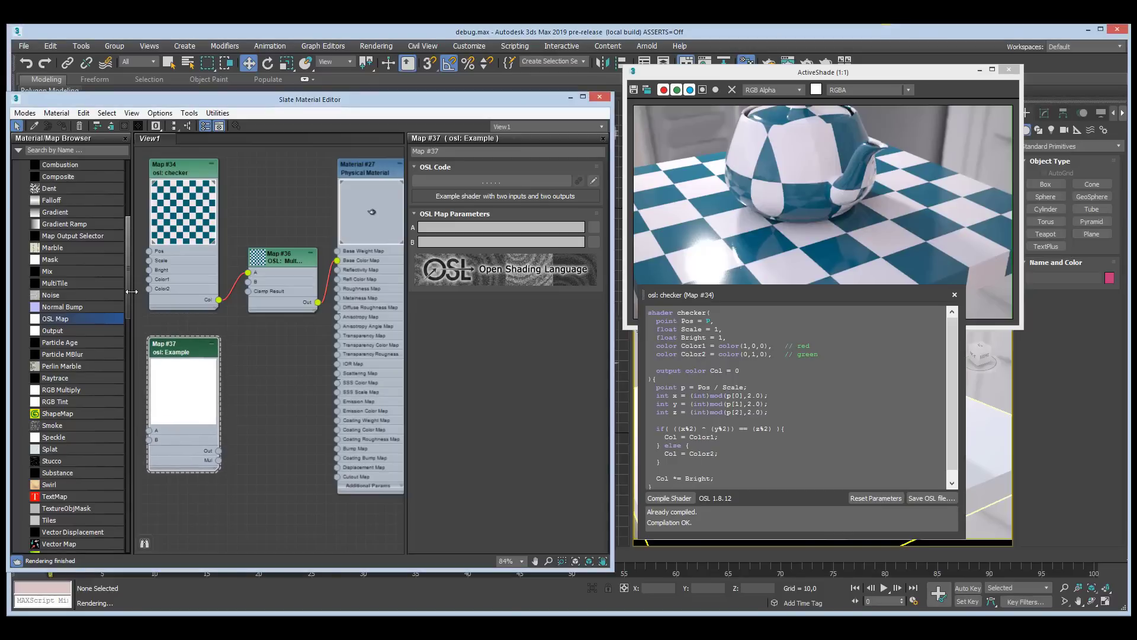
drag(130, 289, 137, 460)
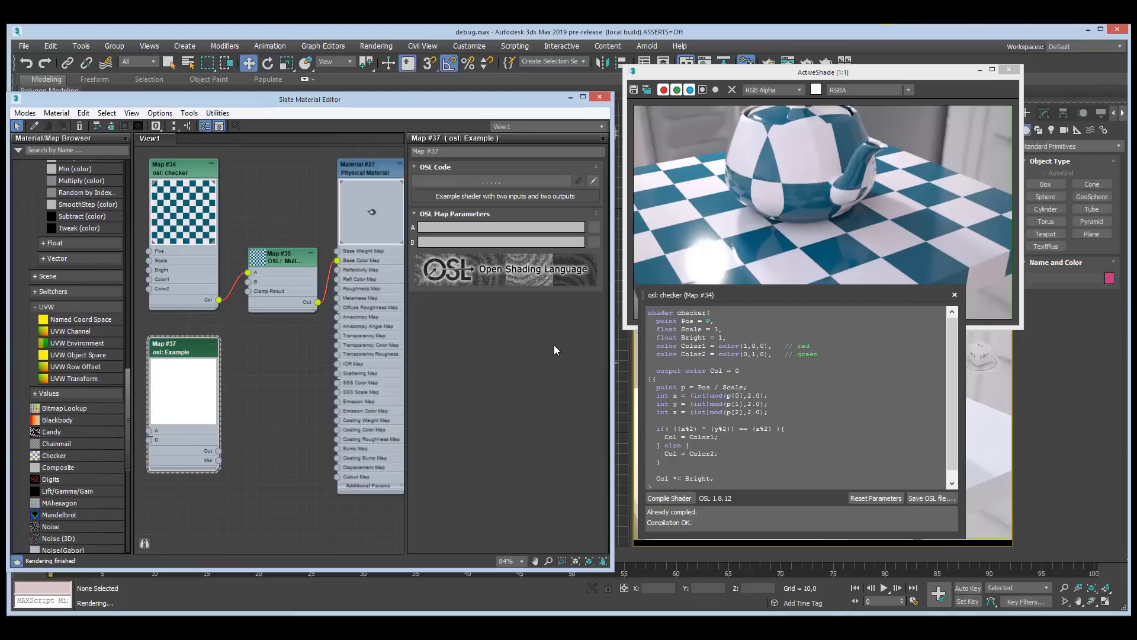
drag(768, 293, 769, 294)
click(194, 352)
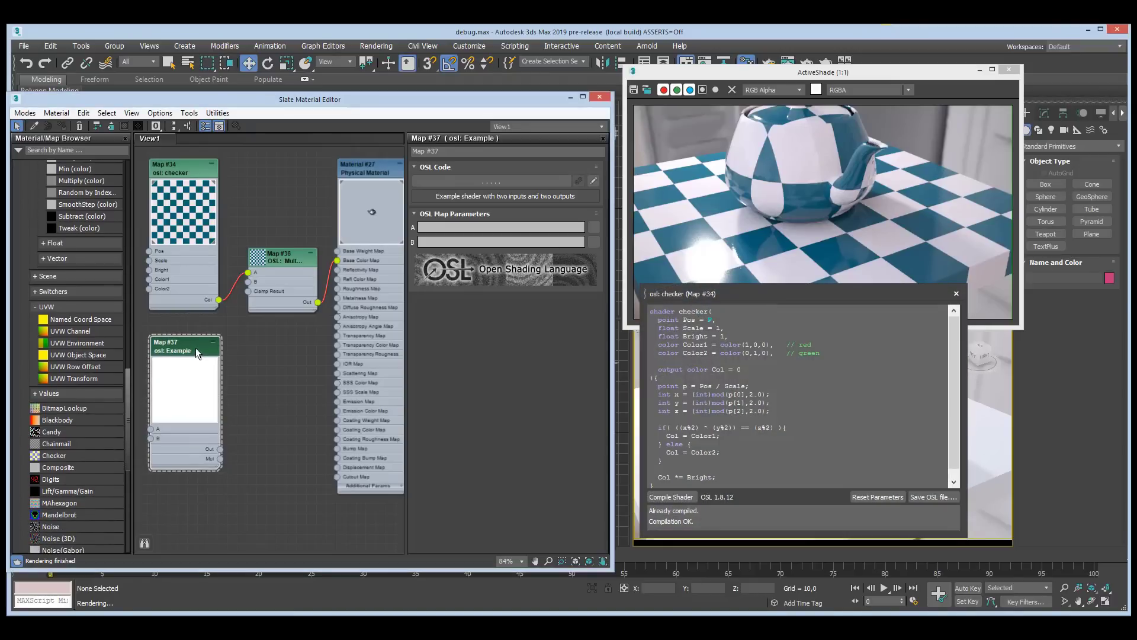
drag(126, 388, 125, 402)
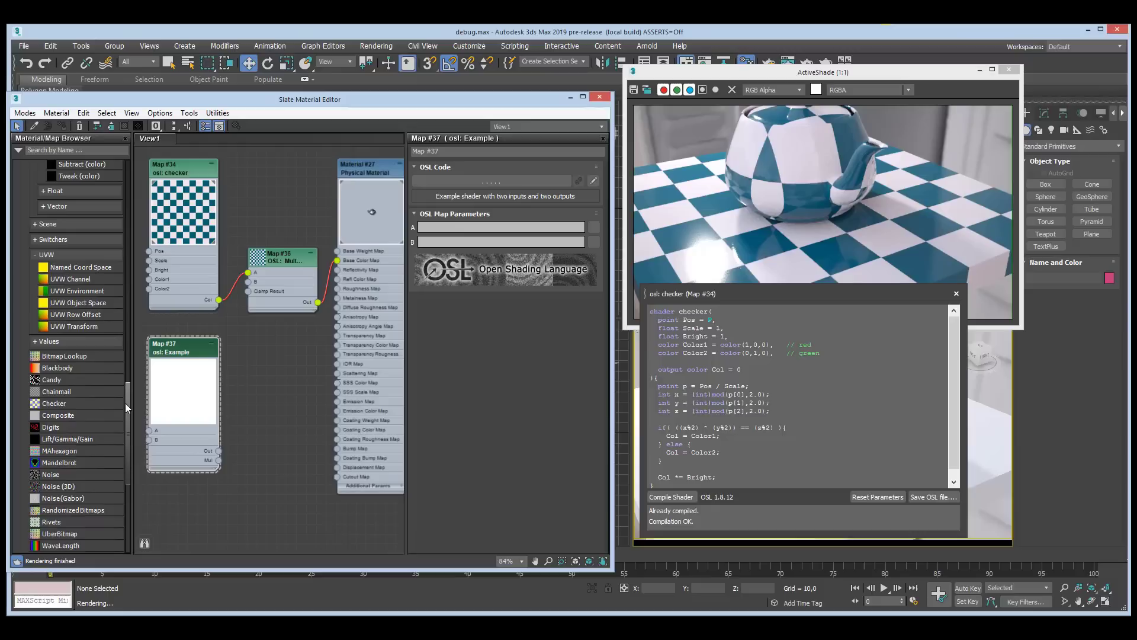
drag(745, 296, 748, 296)
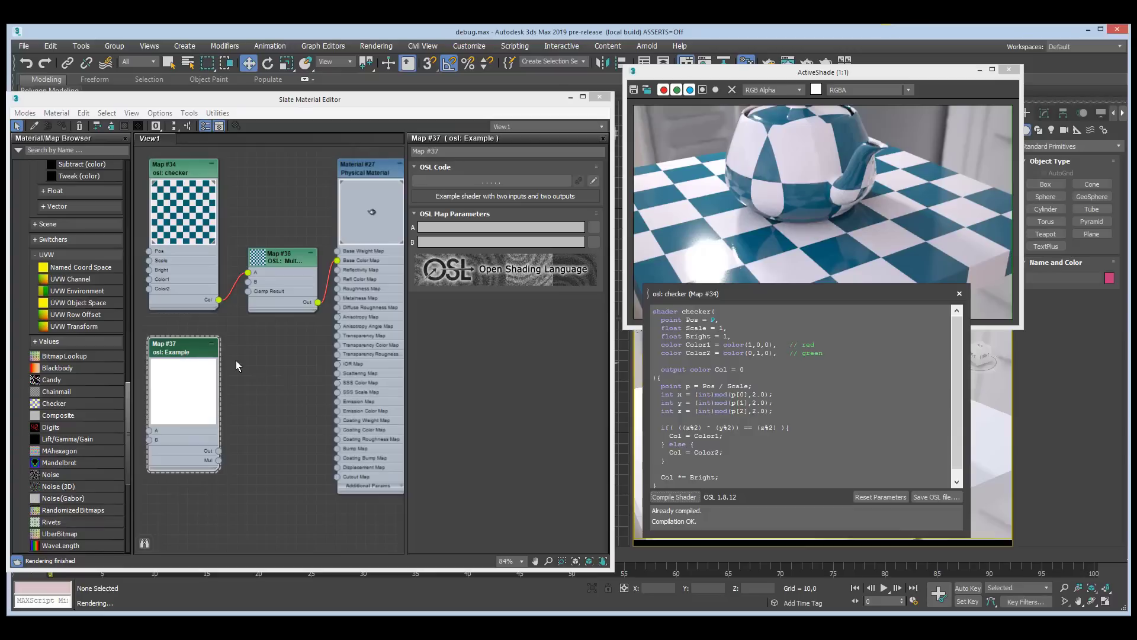
drag(183, 345, 182, 349)
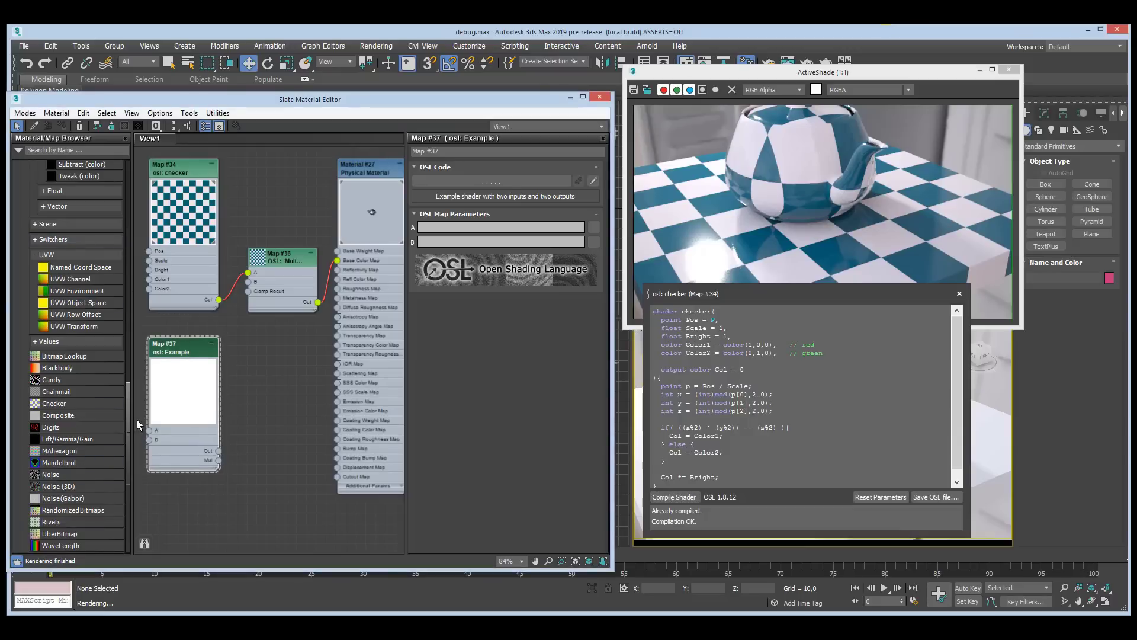
scroll(129, 418, up, 2)
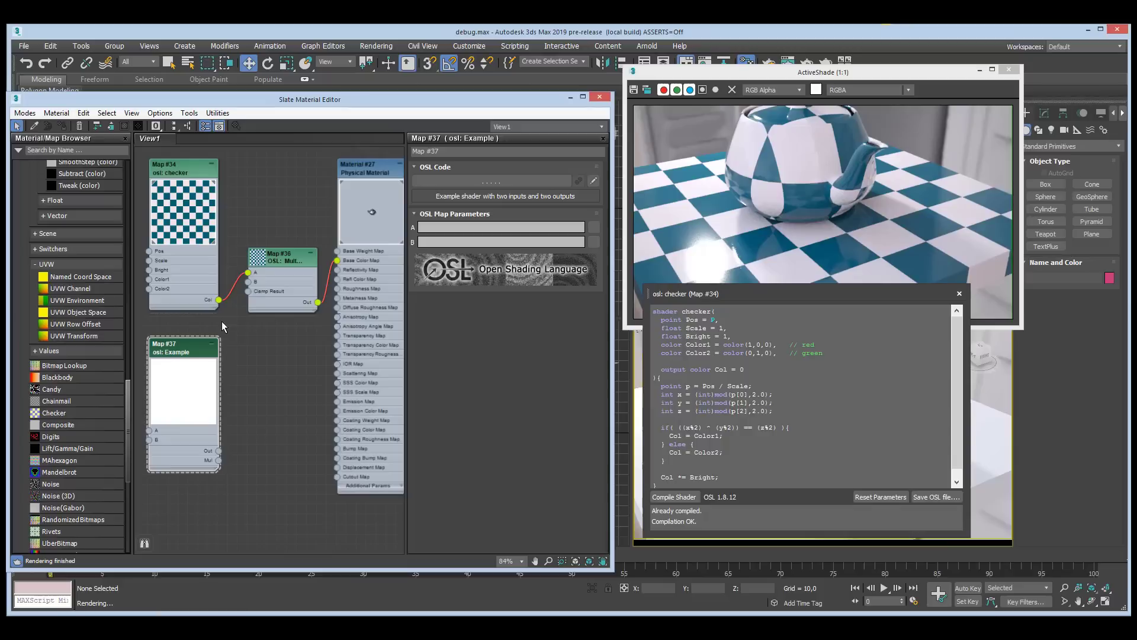
View the Multiply map's linked shader code, and unlink the map from ColorMul.osl.
click(283, 257)
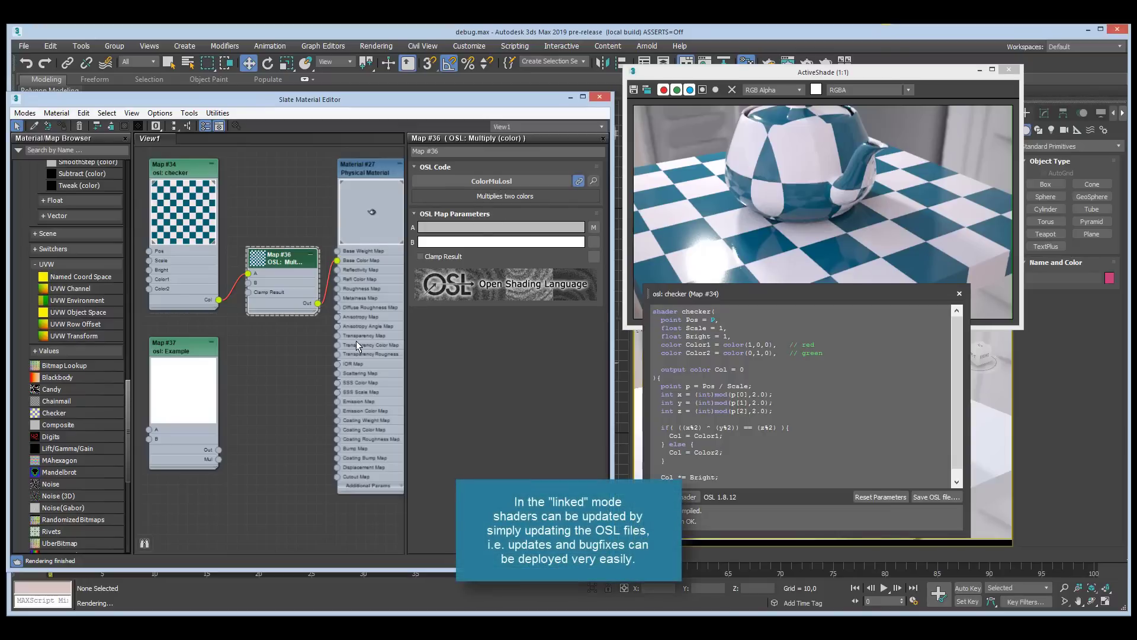
click(593, 180)
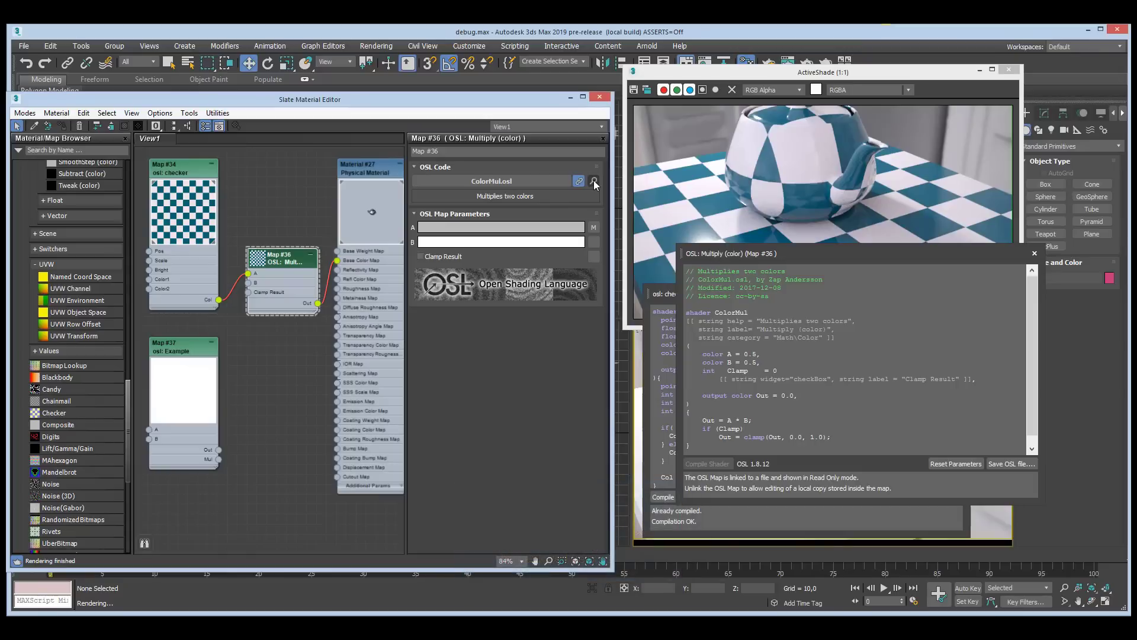
click(593, 180)
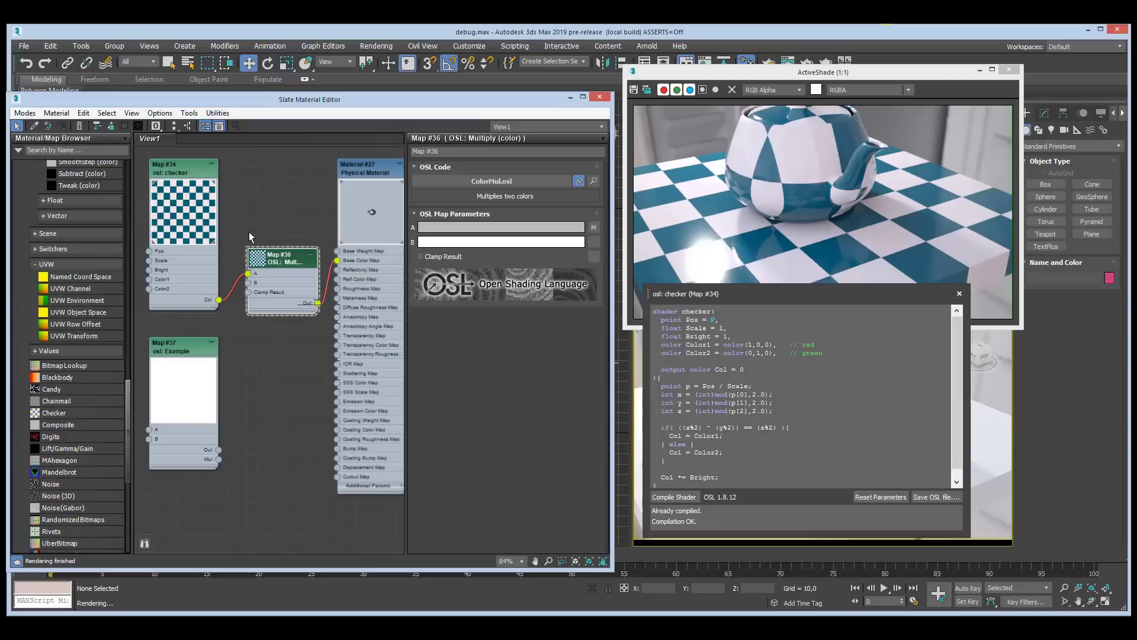
click(578, 180)
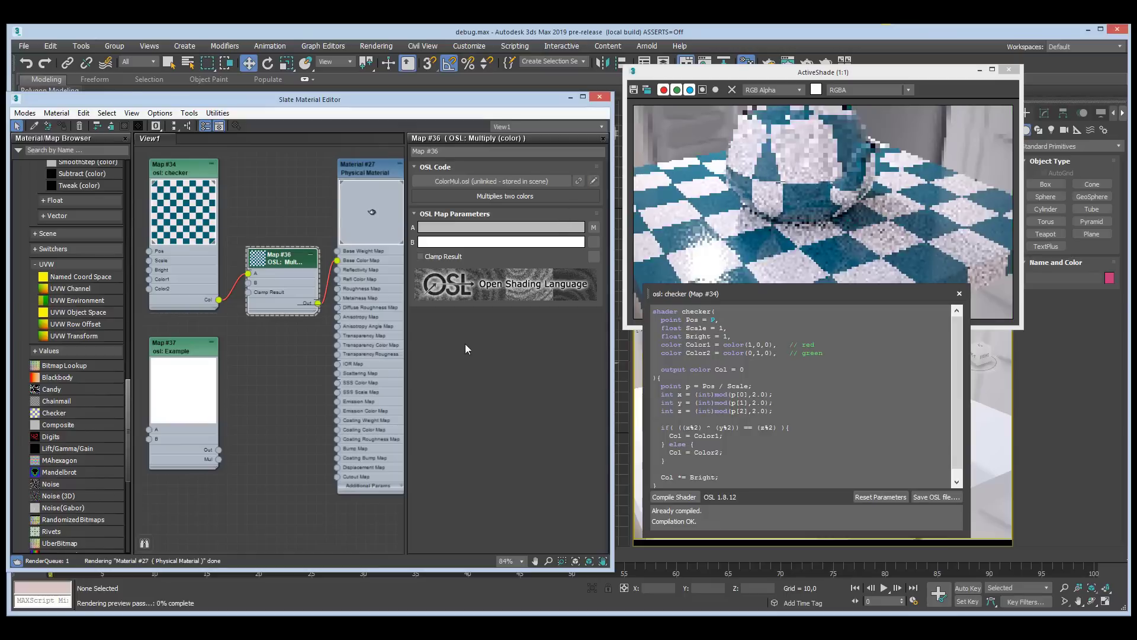
drag(275, 268, 276, 258)
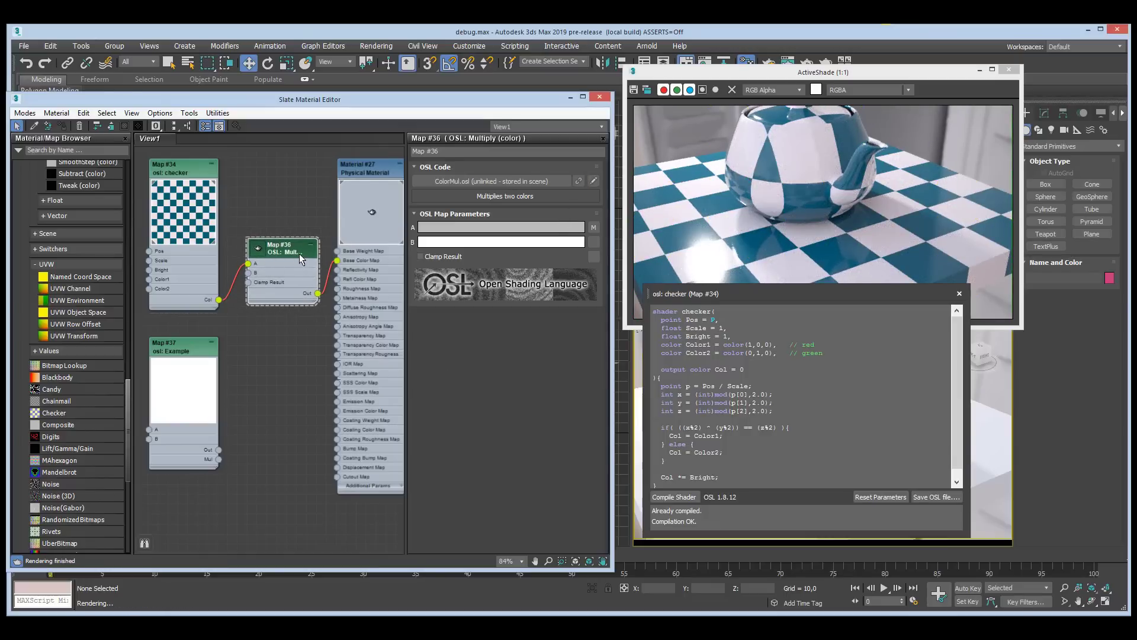
Add the input "float X = 10.0," after color B in the unlinked Multiply map's shader code and compile it.
click(593, 180)
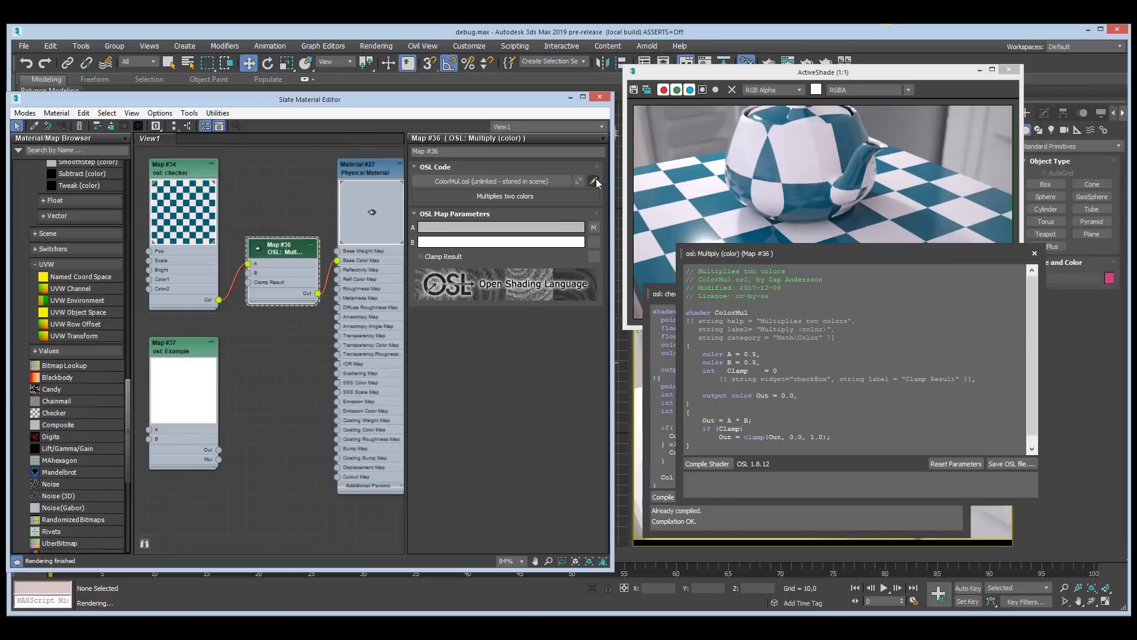
click(862, 358)
key(Return)
text(float X = 10.0,)
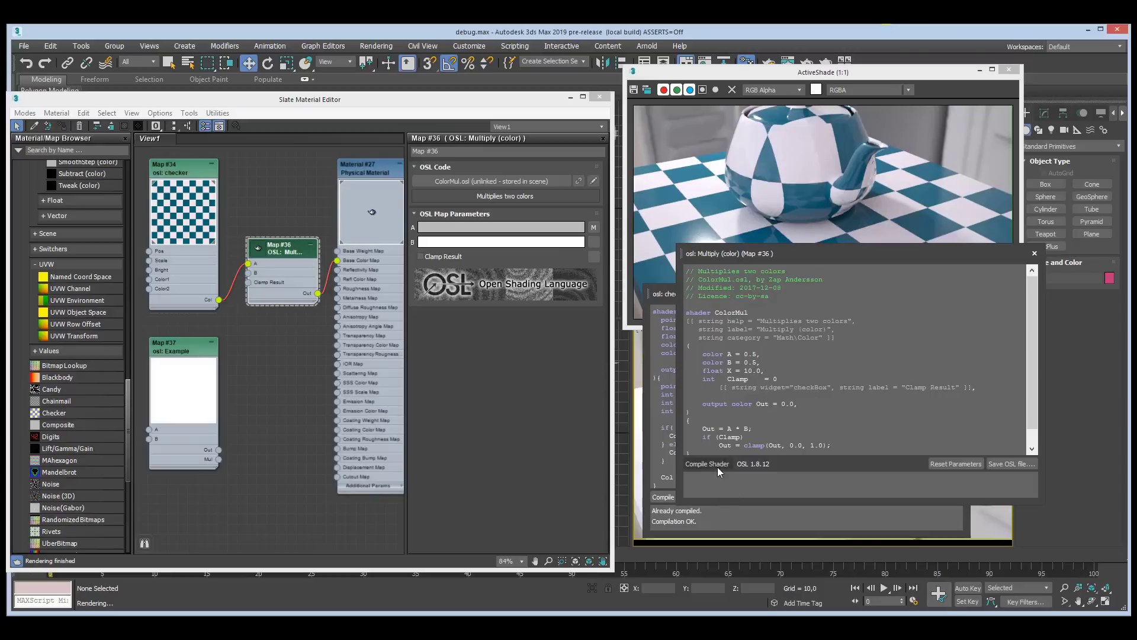
click(716, 465)
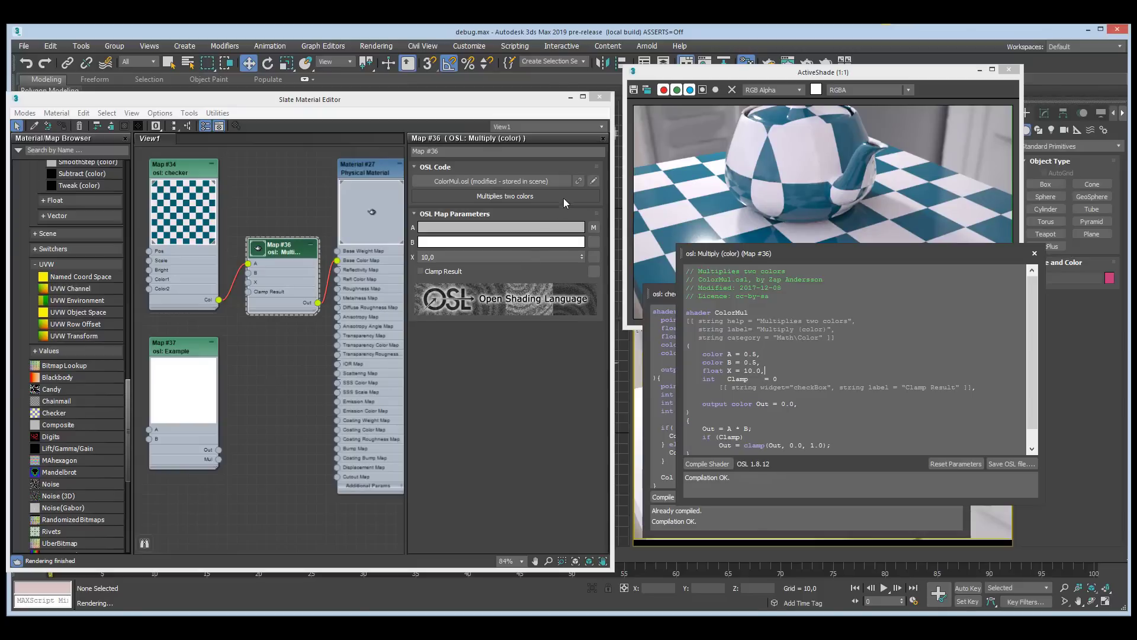
Re-link the Multiply map to ColorMul.osl, discarding the edits made to its code.
click(577, 181)
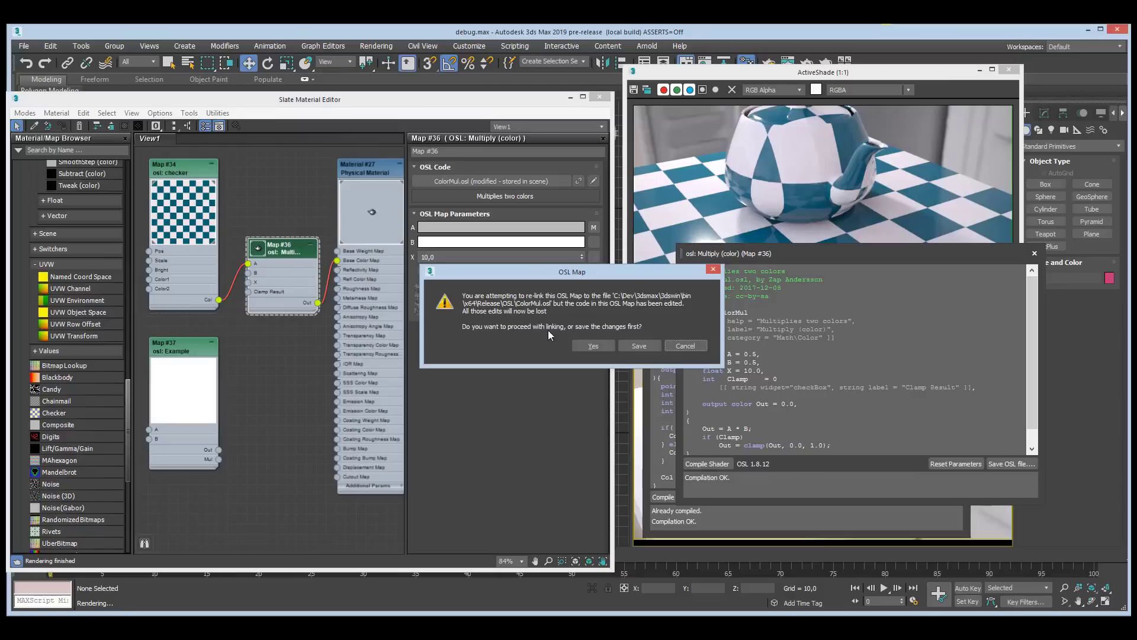
click(592, 344)
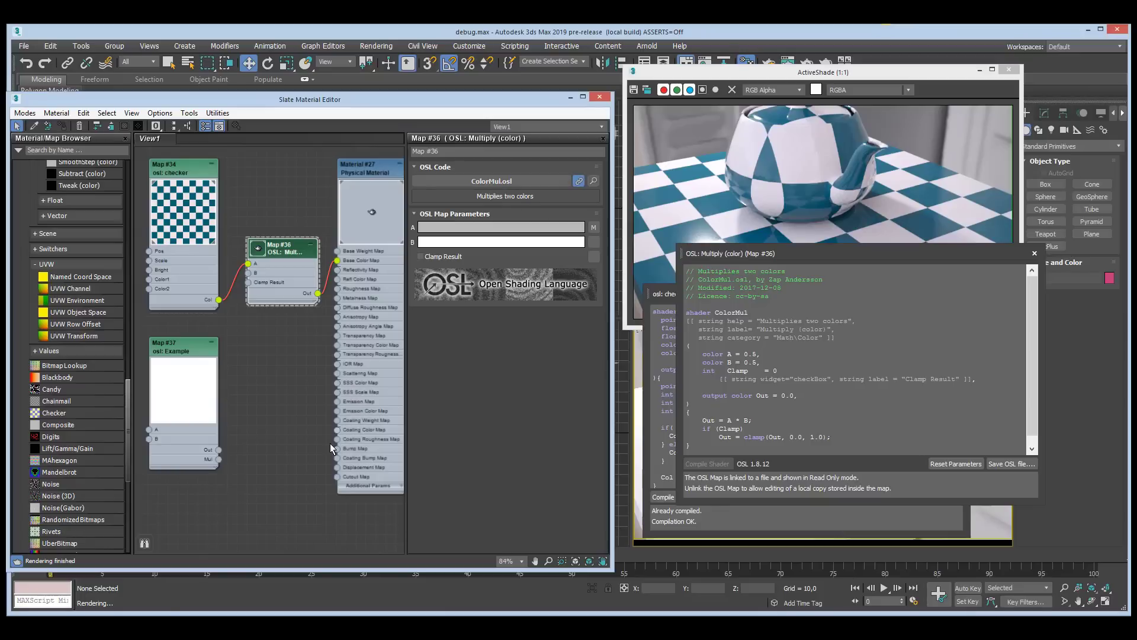
Load the shader file uncle-bobs.osl into the Example map below the checker map.
click(175, 348)
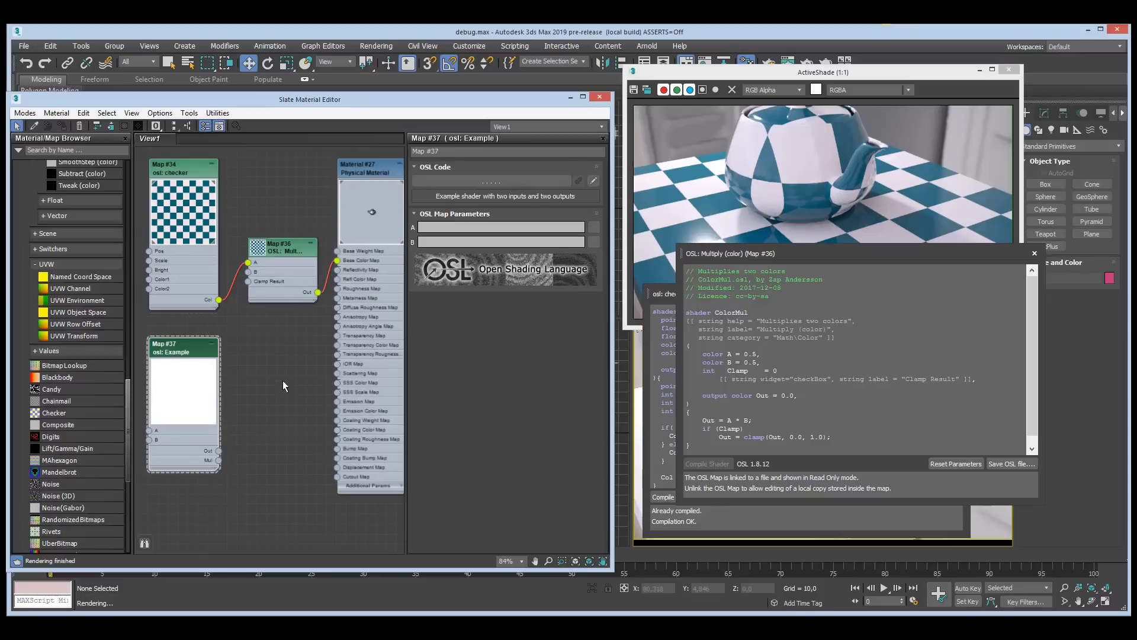
key(ctrl+p)
drag(240, 443, 258, 366)
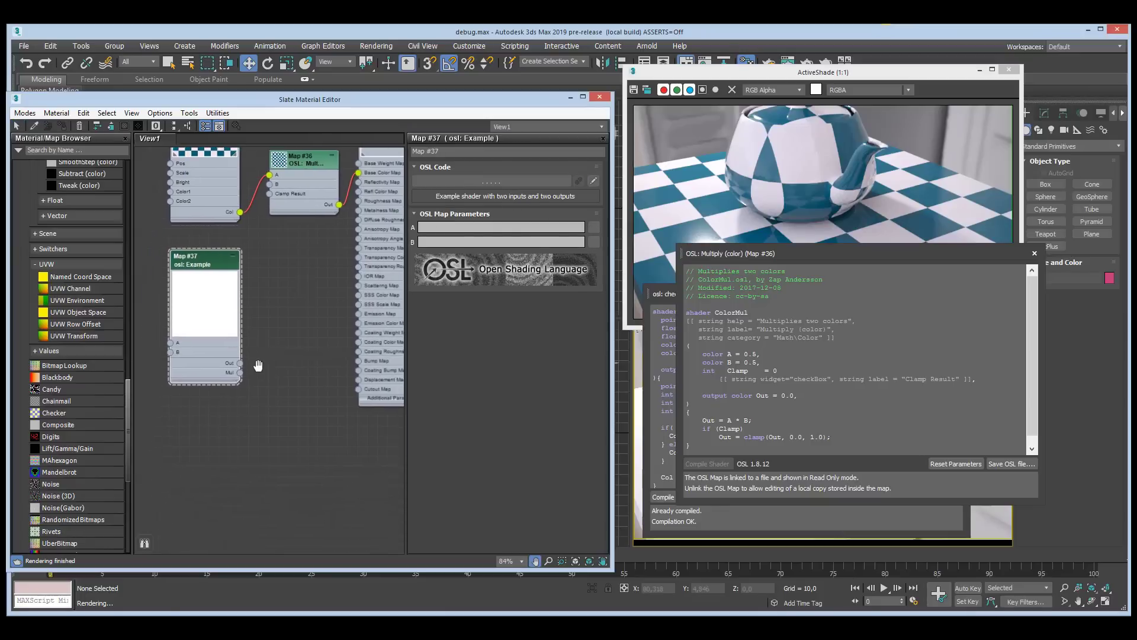
click(506, 186)
key(Return)
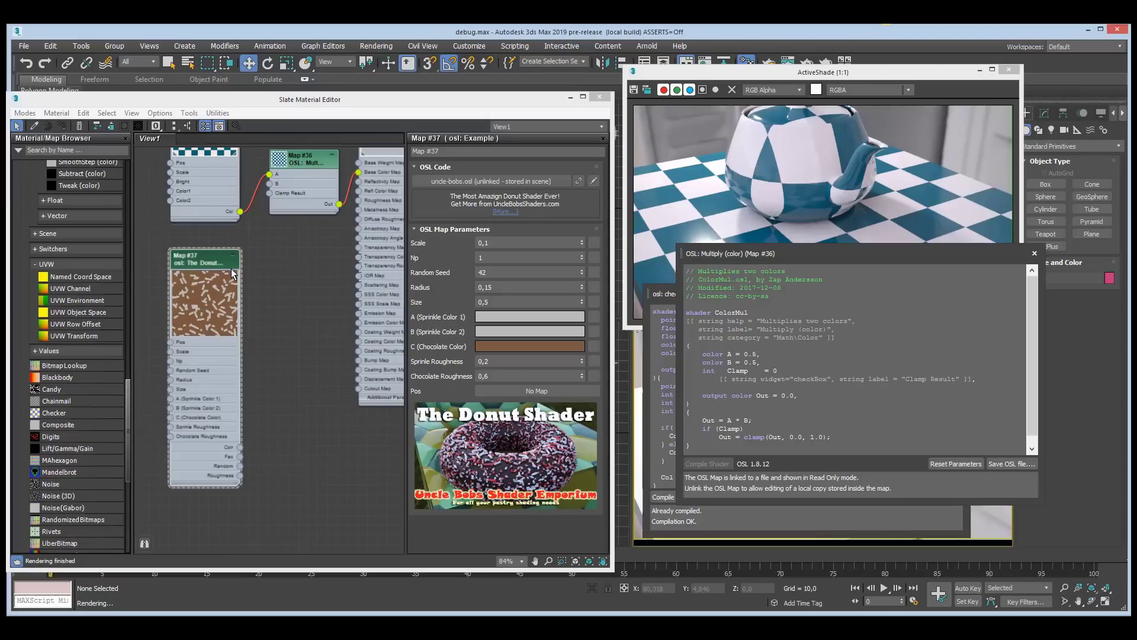
Read through the Donut shader's parameter declarations in its code, and look over the remaining OSL maps in the map browser.
click(593, 186)
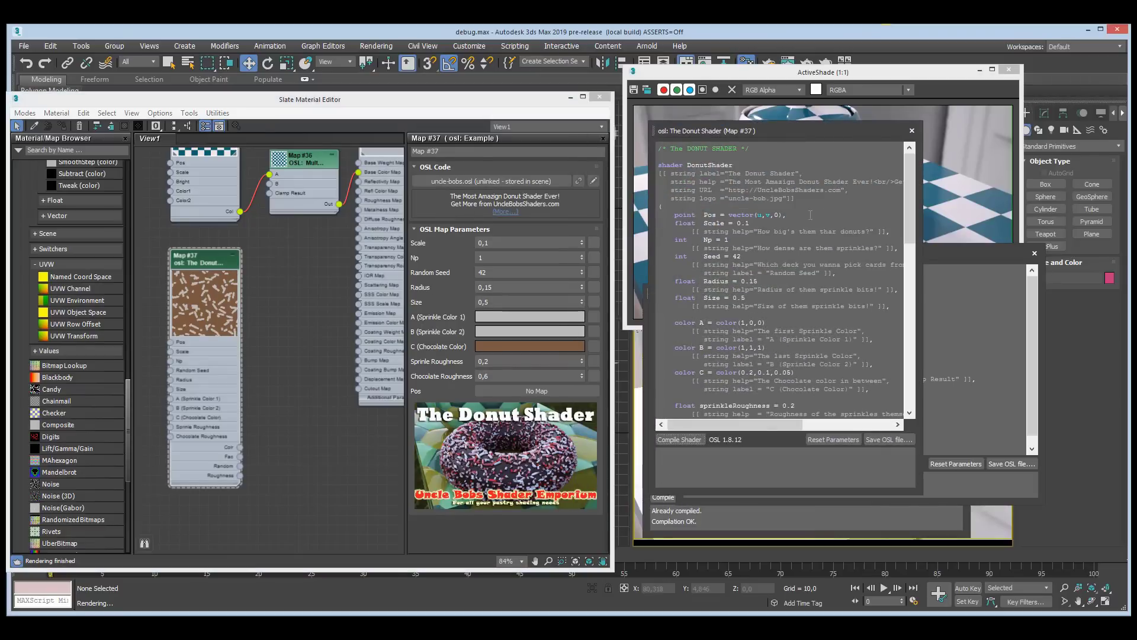
scroll(889, 218, down, 2)
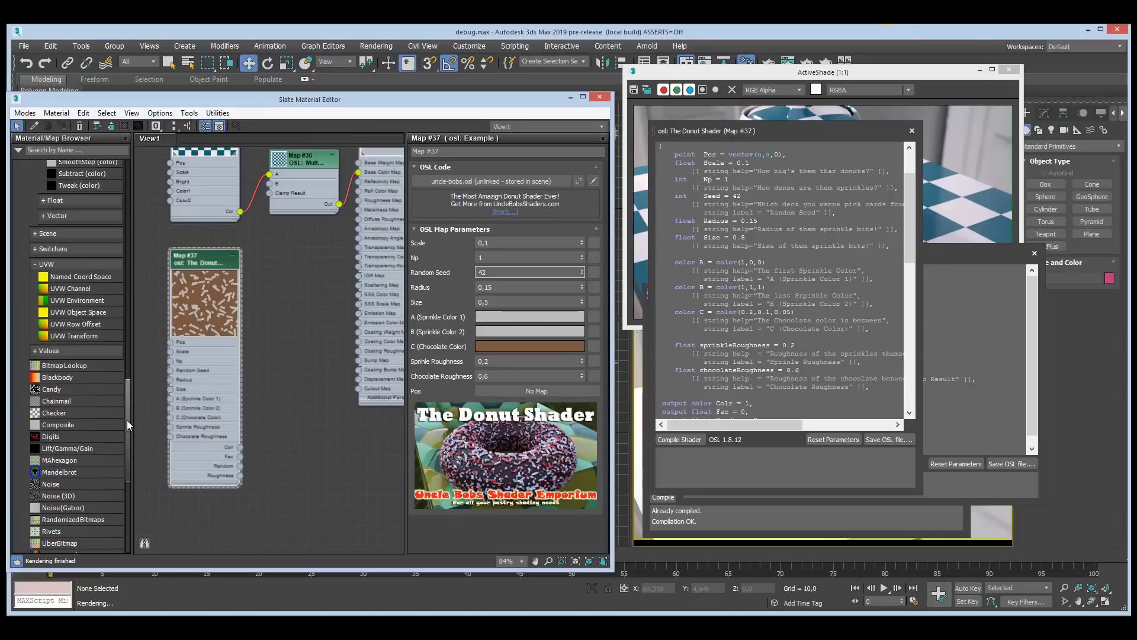
drag(127, 422, 122, 443)
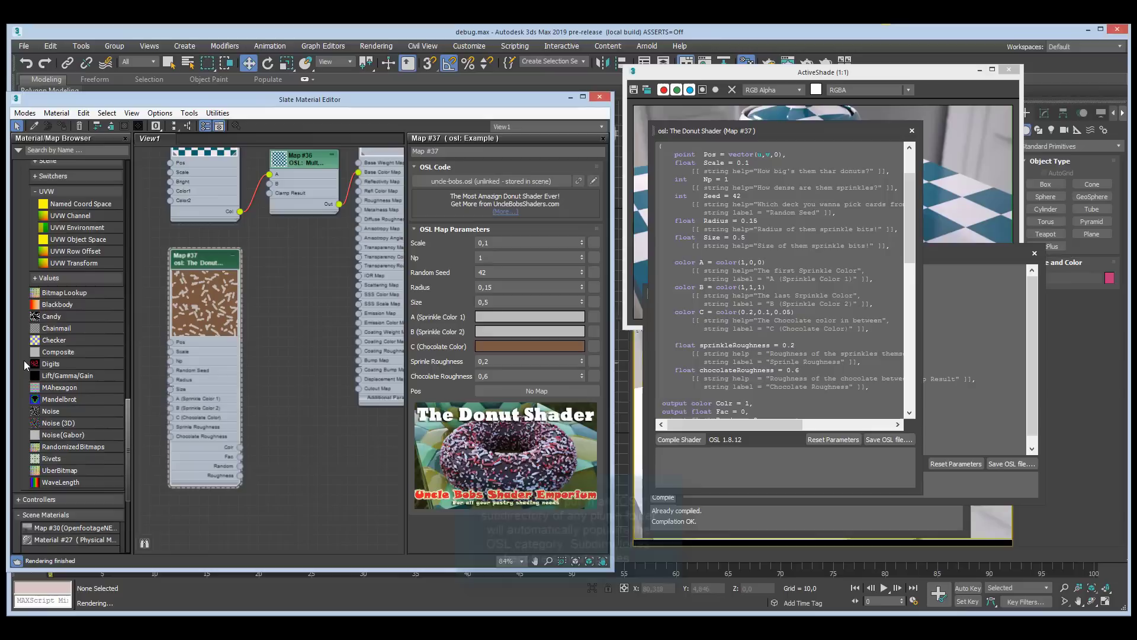